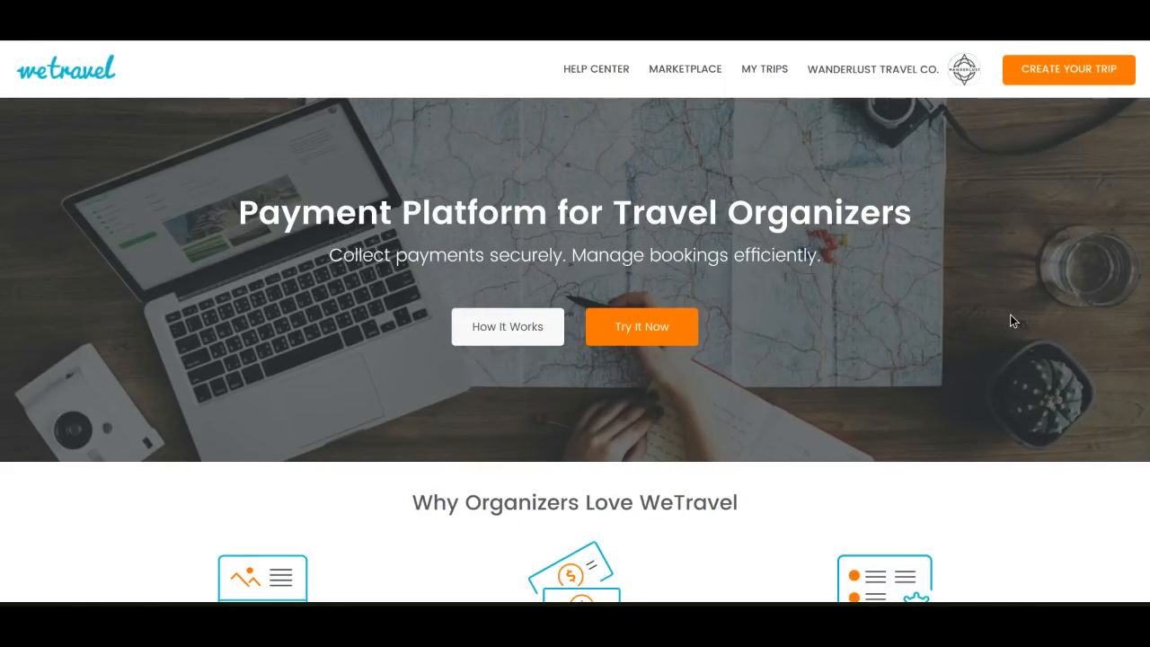
Open the 10-day Bali beach and mountain trip in the trip builder at its basic details
{"action": "mouse_move", "coordinate": [888, 81]}
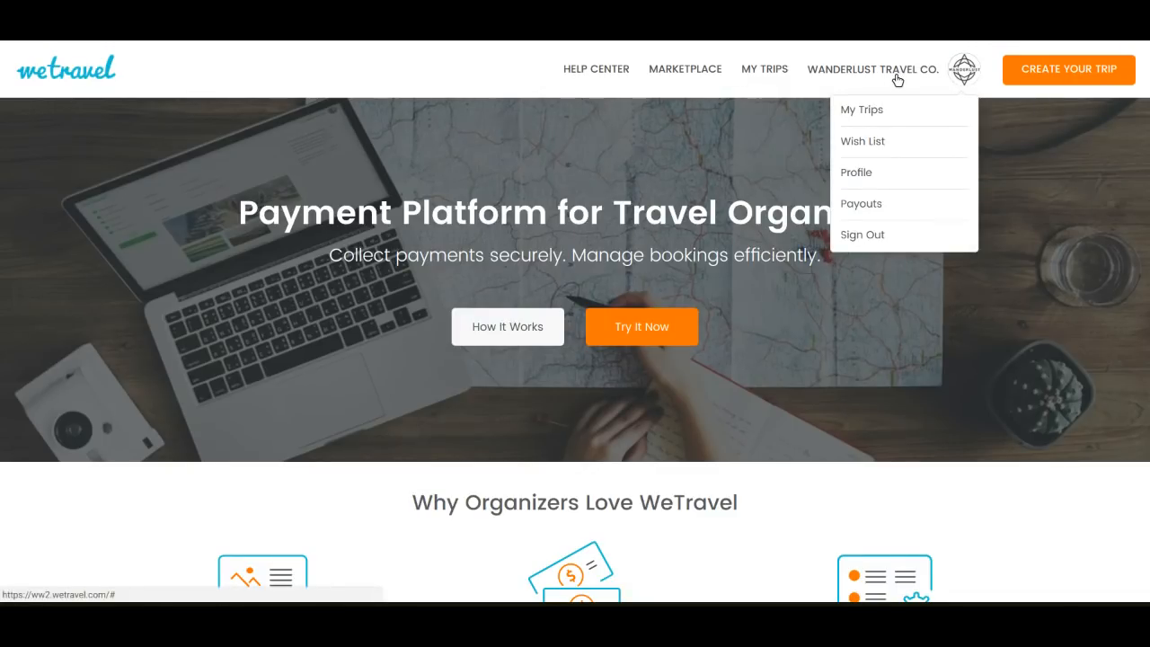
{"action": "left_click", "coordinate": [898, 80]}
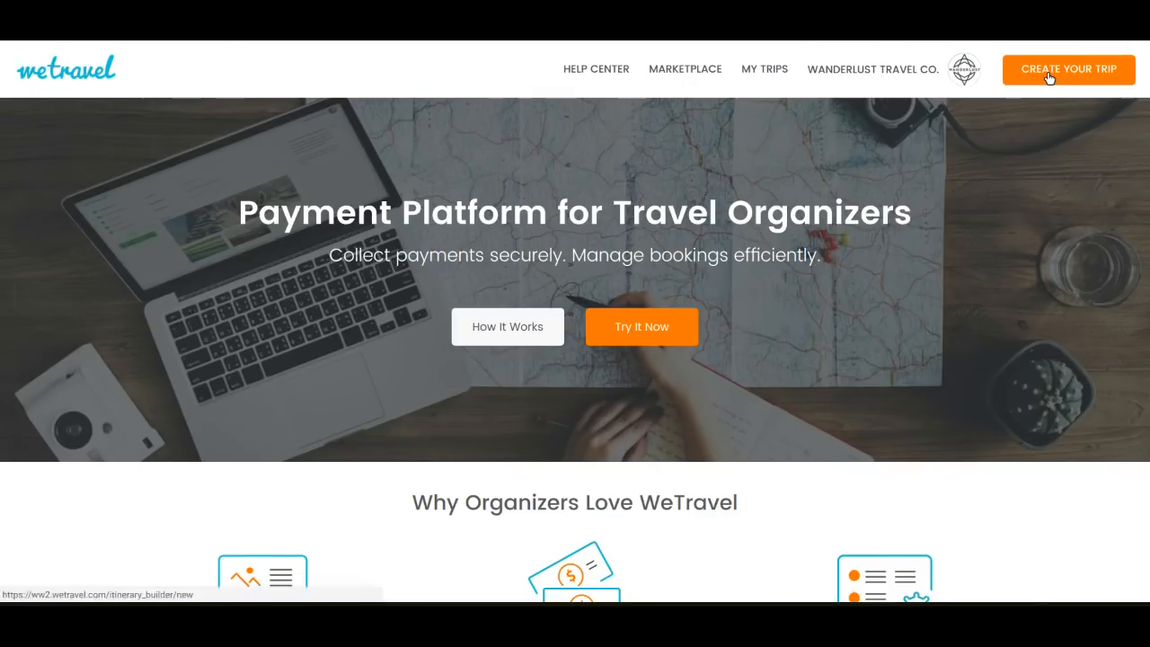
{"action": "left_click", "coordinate": [964, 70]}
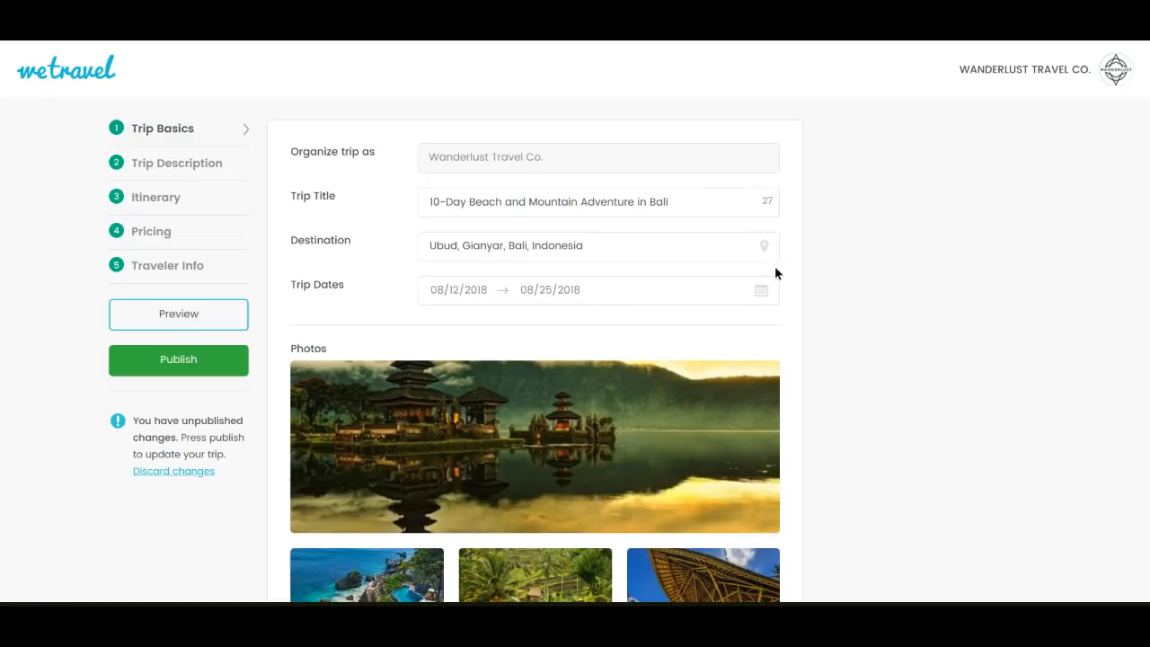
Review the trip basics, including the title, photos, maximum group size choices, categories and visibility settings
{"action": "triple_click", "coordinate": [595, 201]}
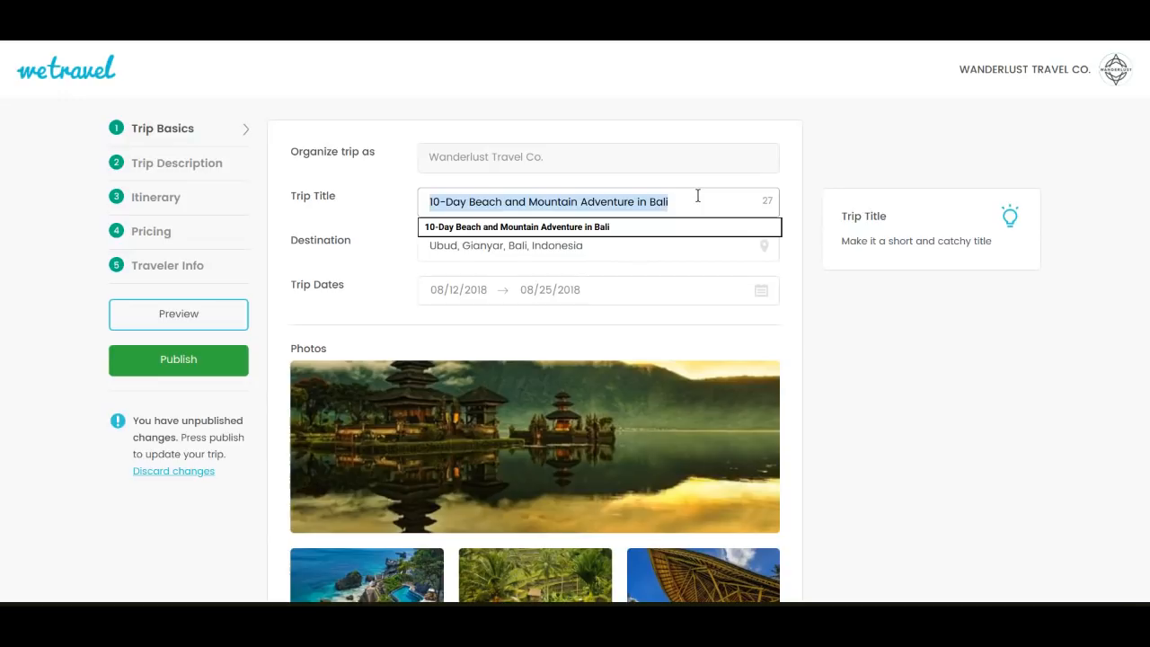
{"action": "left_click", "coordinate": [875, 309]}
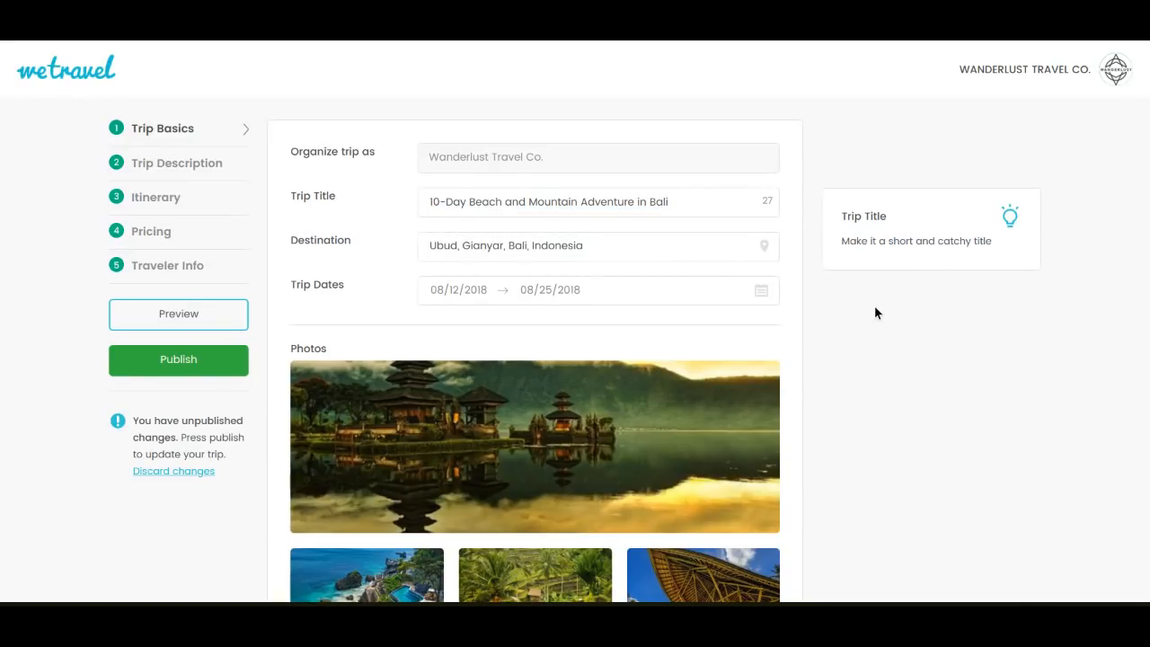
{"action": "scroll", "coordinate": [875, 308], "scroll_direction": "down", "scroll_amount": 3}
{"action": "scroll", "coordinate": [875, 310], "scroll_direction": "down", "scroll_amount": 3}
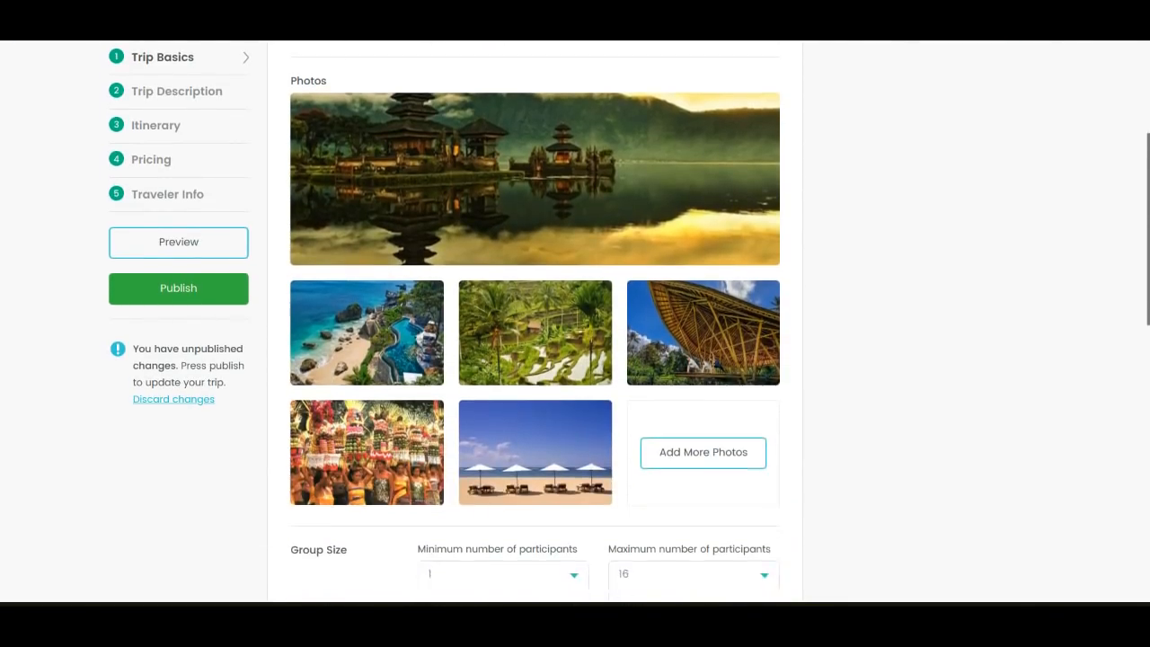
{"action": "scroll", "coordinate": [708, 306], "scroll_direction": "down", "scroll_amount": 2}
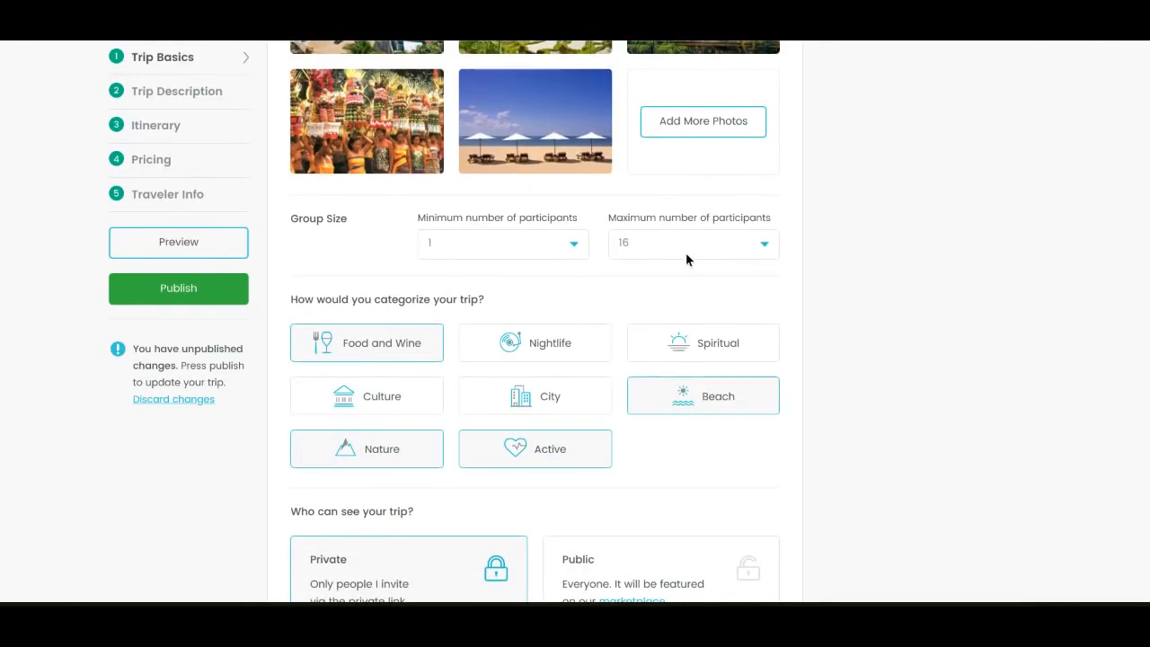
{"action": "left_click", "coordinate": [710, 256]}
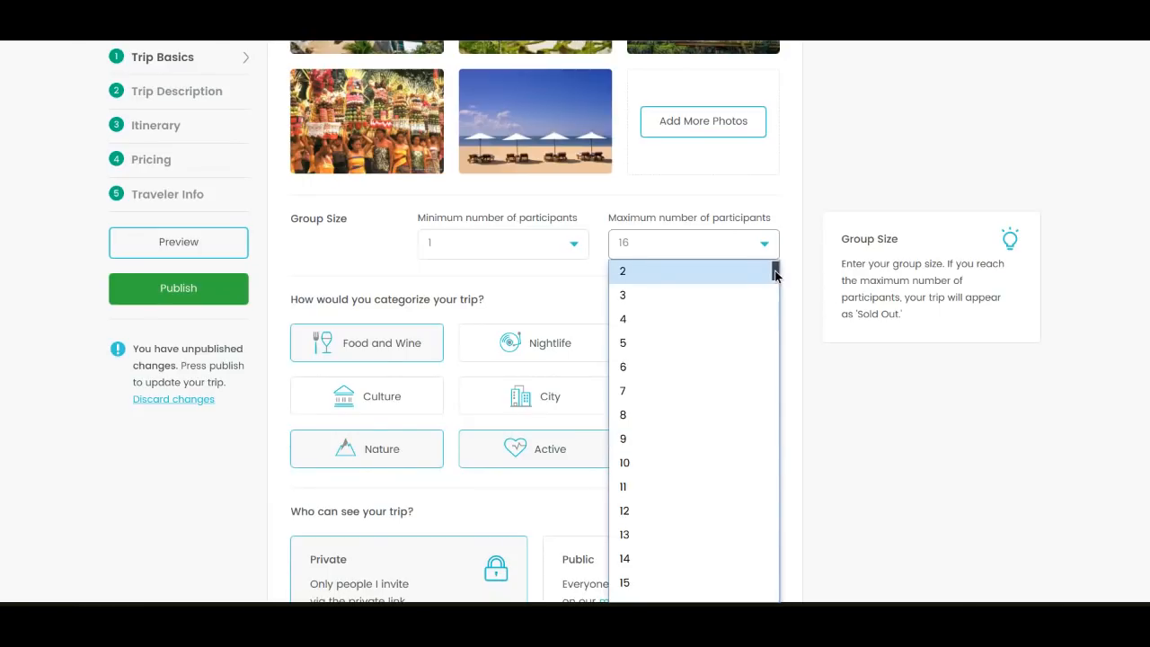
{"action": "left_click_drag", "start_coordinate": [776, 274], "coordinate": [774, 268]}
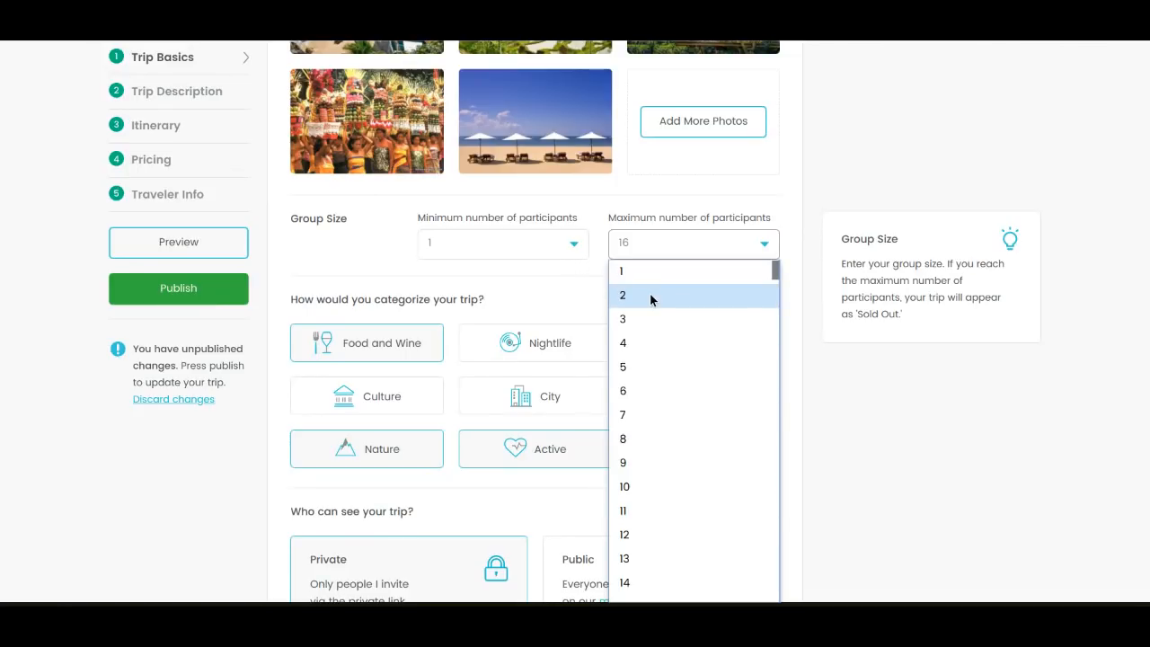
{"action": "left_click", "coordinate": [816, 291]}
{"action": "scroll", "coordinate": [814, 284], "scroll_direction": "down", "scroll_amount": 5}
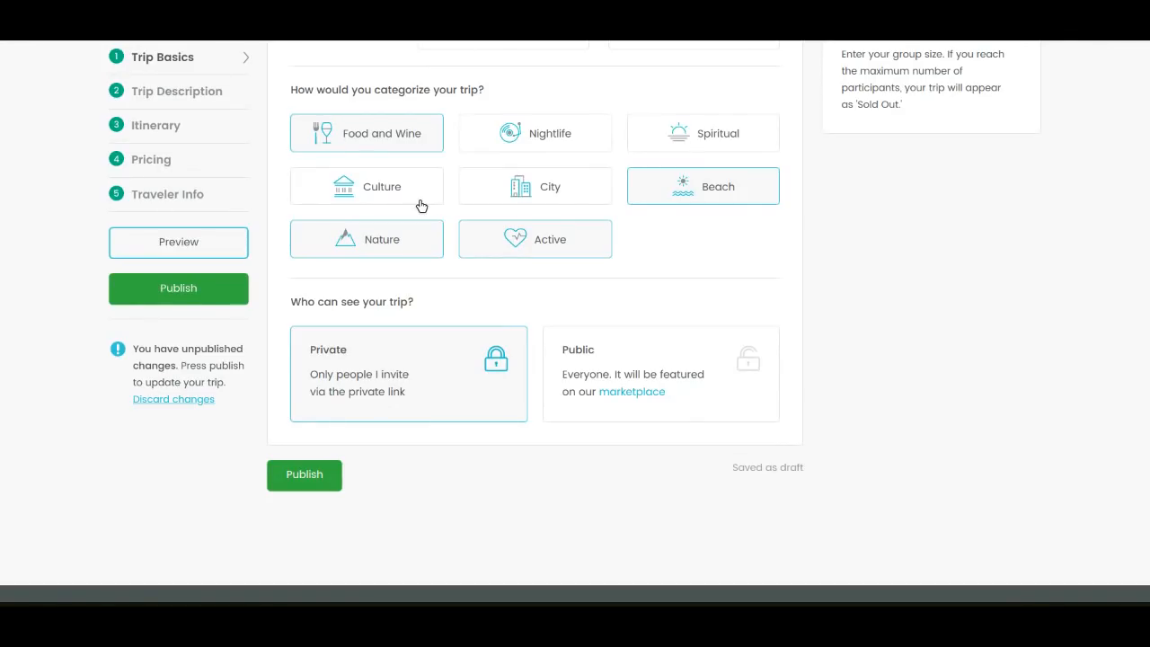
Open the trip description and review the summary, cancellation policies, and the included and not included items
{"action": "left_click", "coordinate": [179, 93]}
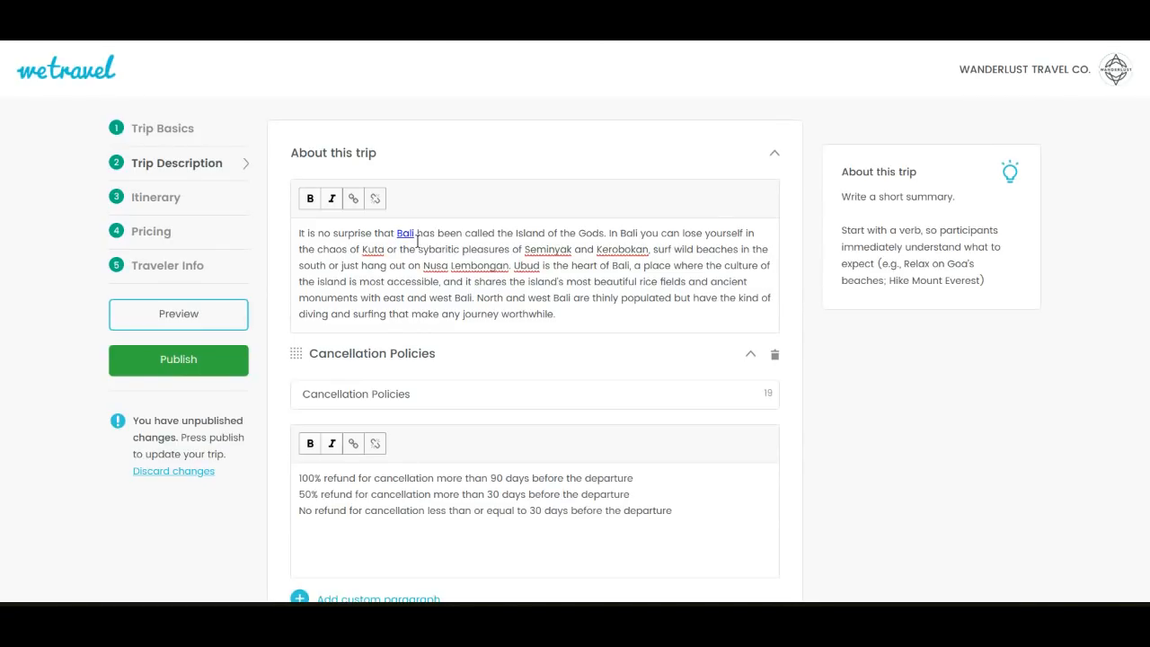
{"action": "left_click_drag", "start_coordinate": [397, 233], "coordinate": [417, 235]}
{"action": "left_click", "coordinate": [811, 329]}
{"action": "scroll", "coordinate": [810, 330], "scroll_direction": "down", "scroll_amount": 3}
{"action": "scroll", "coordinate": [811, 329], "scroll_direction": "down", "scroll_amount": 3}
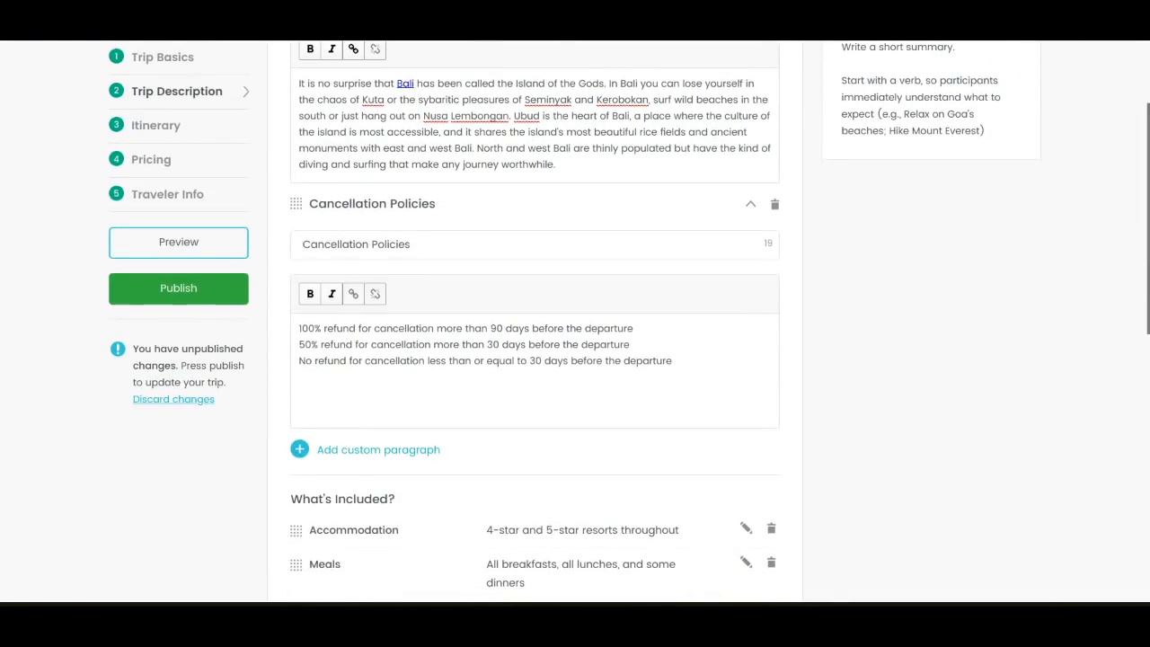
{"action": "scroll", "coordinate": [811, 329], "scroll_direction": "down", "scroll_amount": 5}
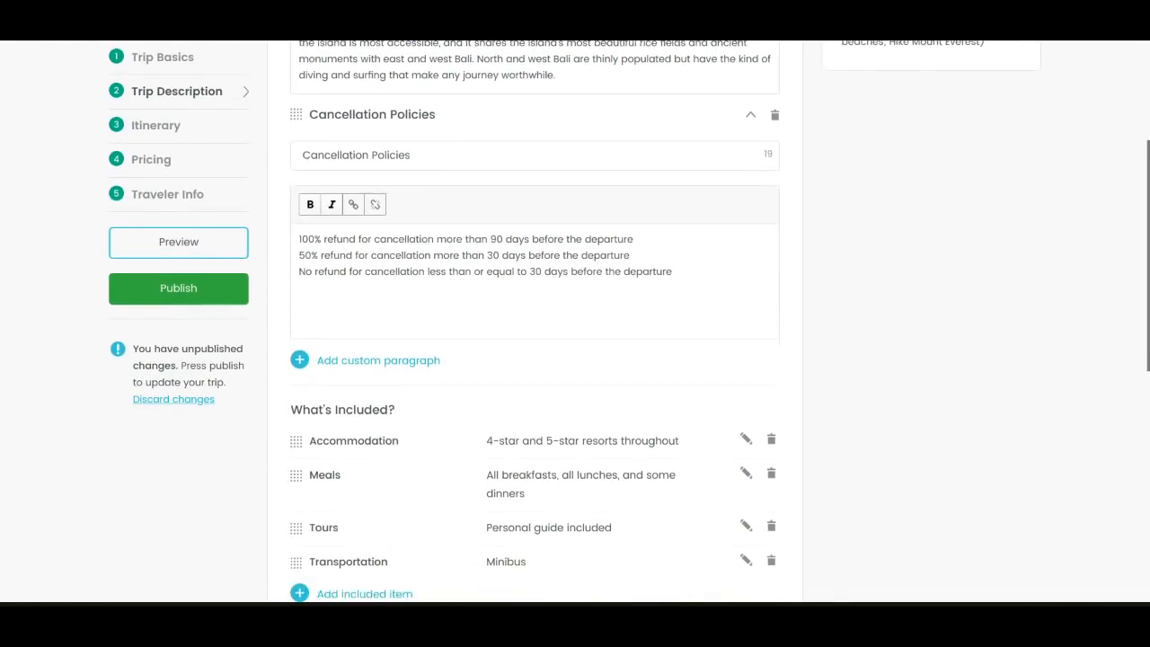
{"action": "scroll", "coordinate": [713, 293], "scroll_direction": "down", "scroll_amount": 3}
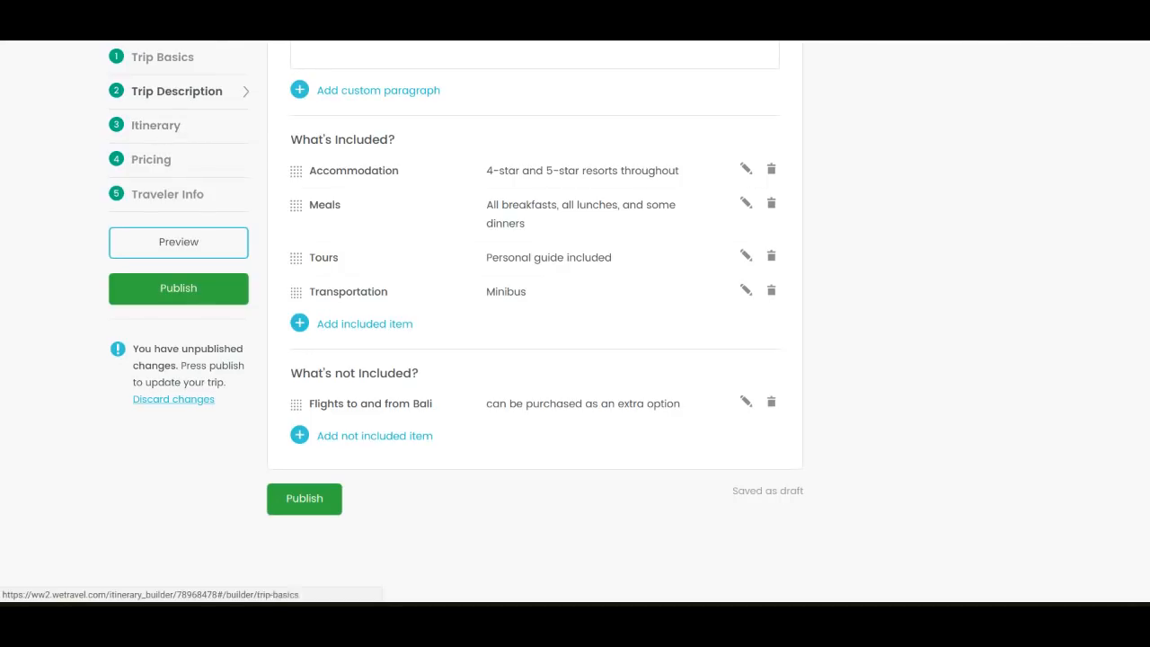
Go to the trip's itinerary, turn the itinerary off and turn it back on
{"action": "left_click", "coordinate": [155, 126]}
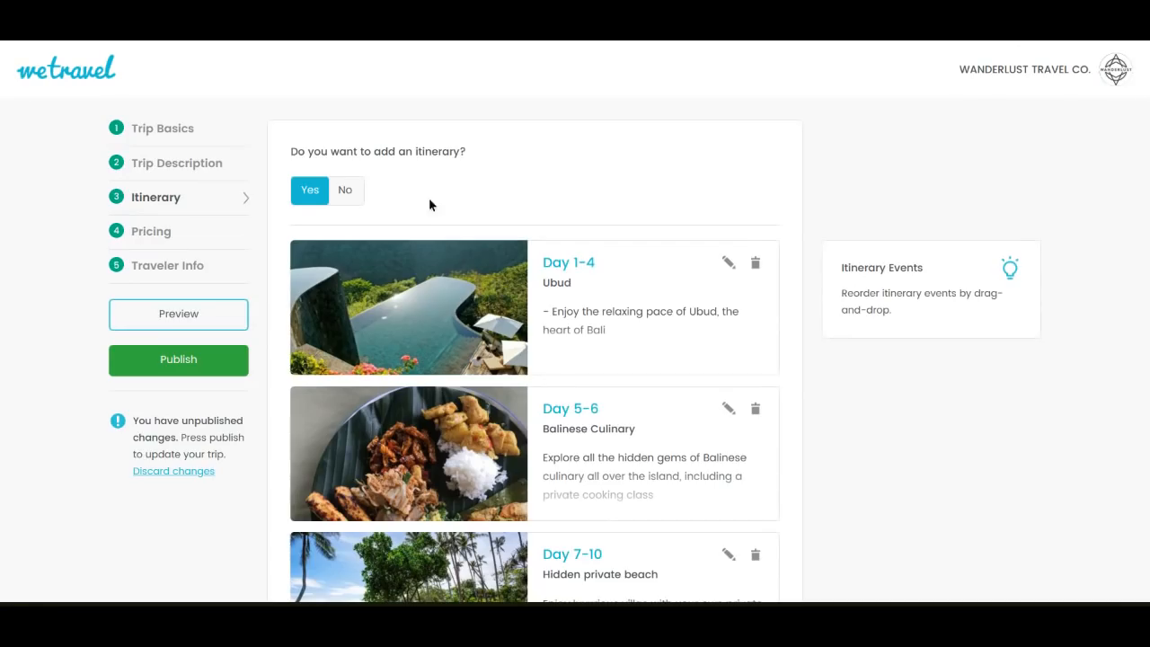
{"action": "left_click", "coordinate": [356, 198]}
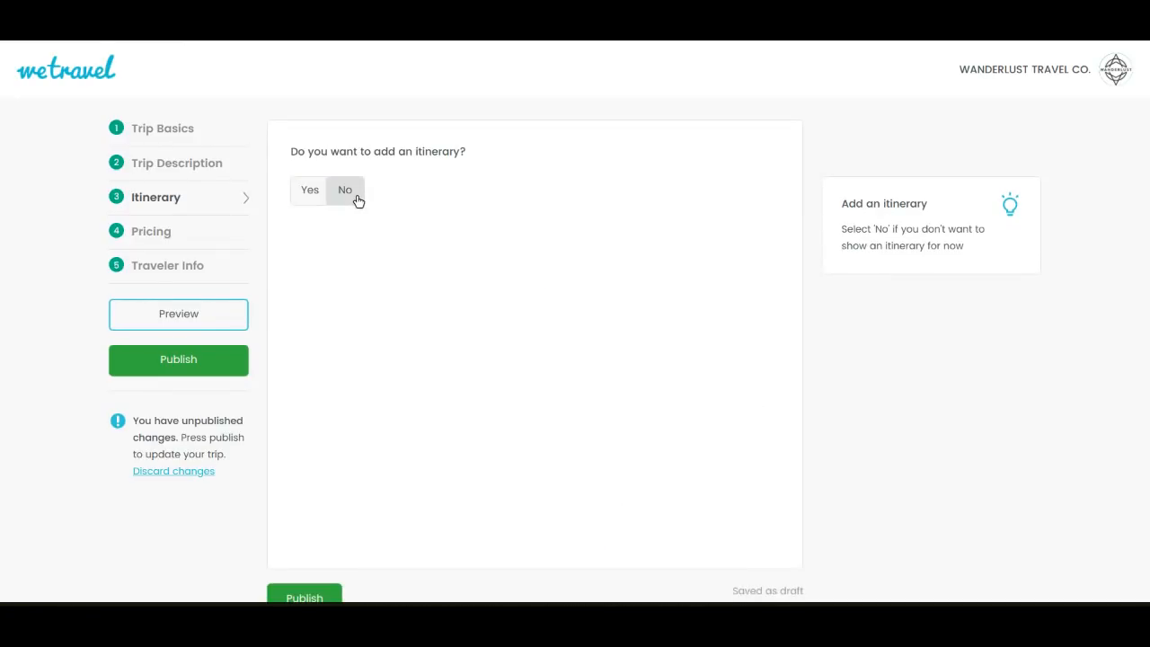
{"action": "left_click", "coordinate": [316, 188]}
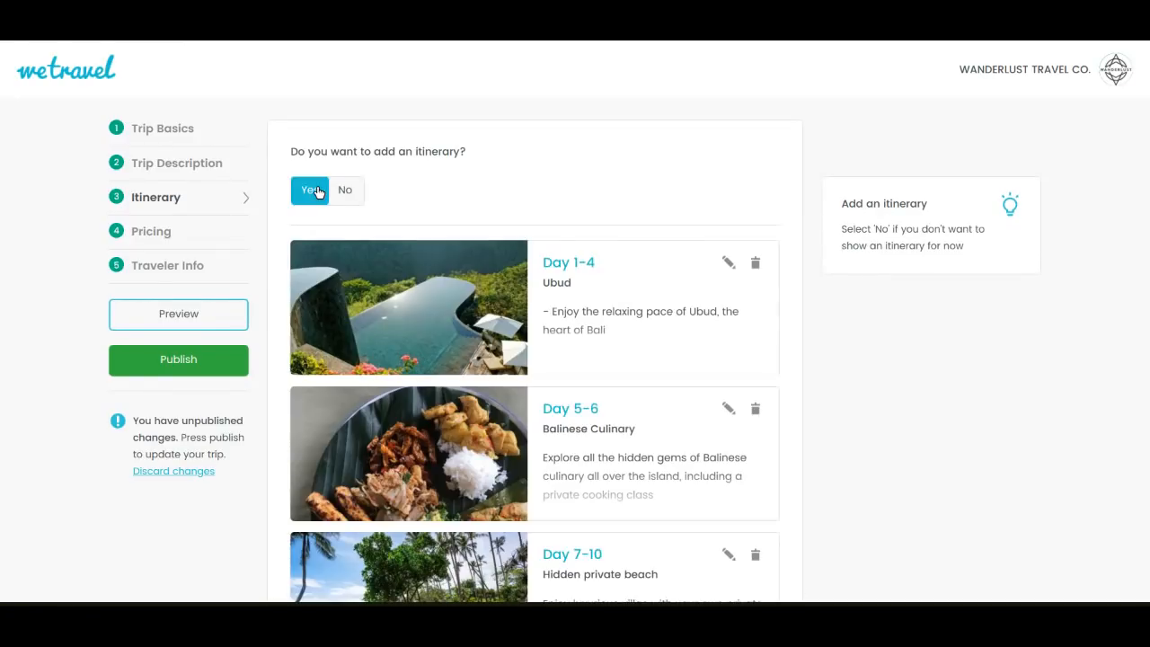
Open the Day 1-4 Ubud event for editing, review its photo, title, name and description, and close it without saving
{"action": "left_click", "coordinate": [731, 266]}
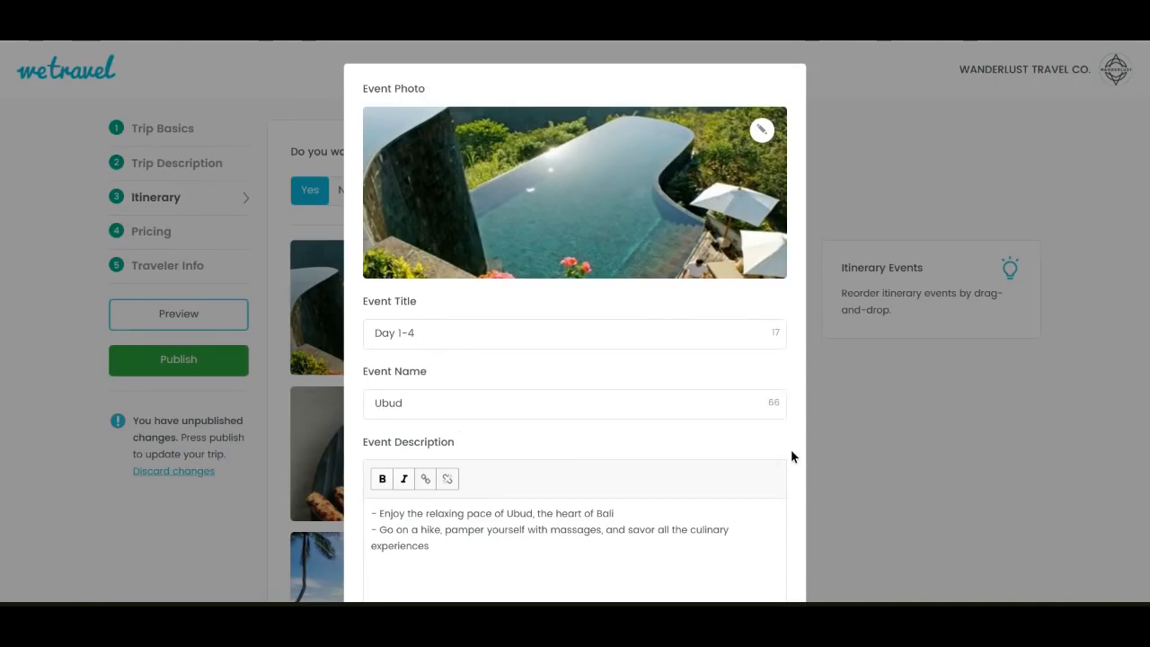
{"action": "scroll", "coordinate": [791, 456], "scroll_direction": "down", "scroll_amount": 2}
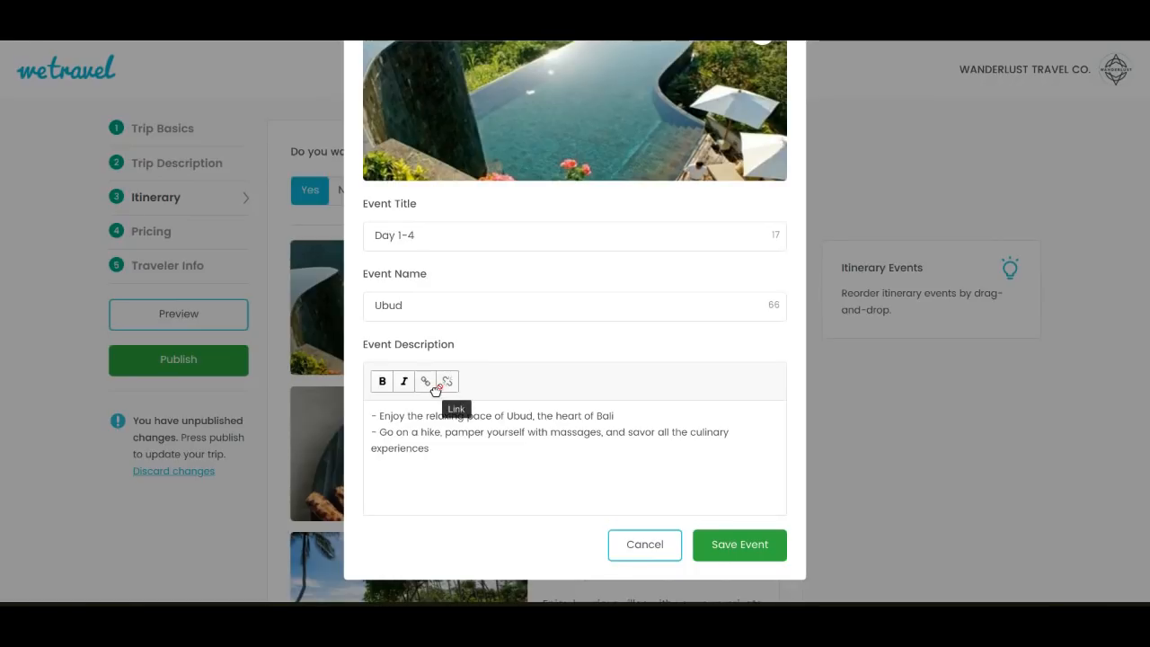
{"action": "left_click", "coordinate": [631, 545]}
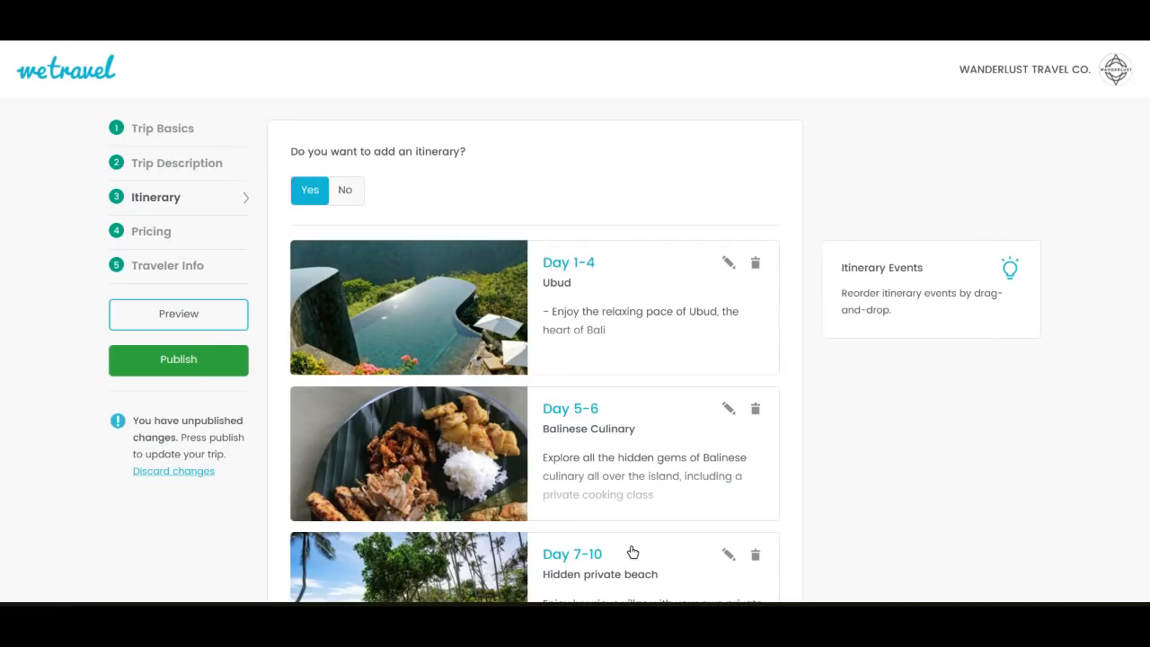
Go to the trip's pricing and examine the Double Room Package's name, price, deposit and availability choices without changing them
{"action": "scroll", "coordinate": [353, 504], "scroll_direction": "down", "scroll_amount": 2}
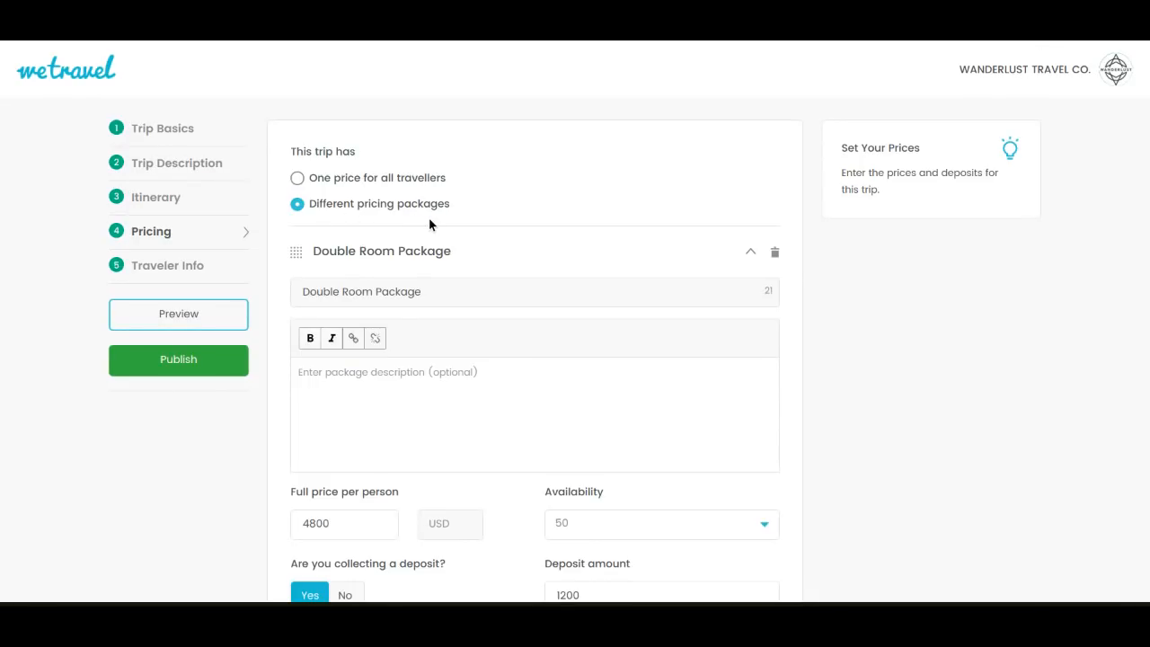
{"action": "triple_click", "coordinate": [419, 290]}
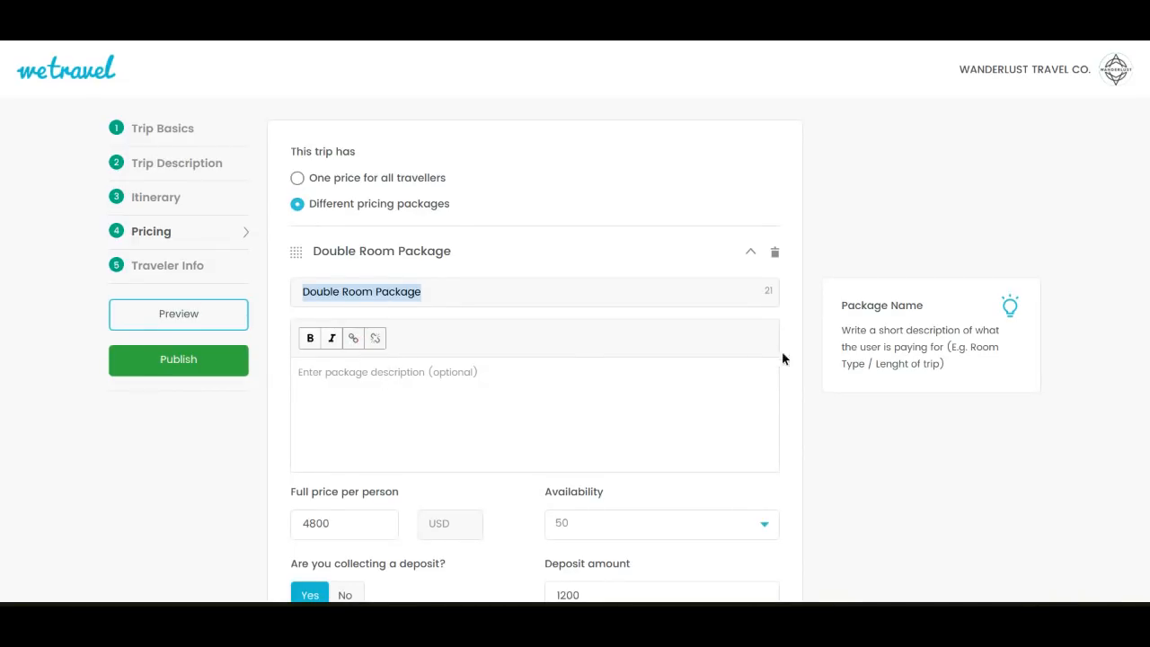
{"action": "left_click", "coordinate": [800, 366]}
{"action": "scroll", "coordinate": [800, 366], "scroll_direction": "down", "scroll_amount": 3}
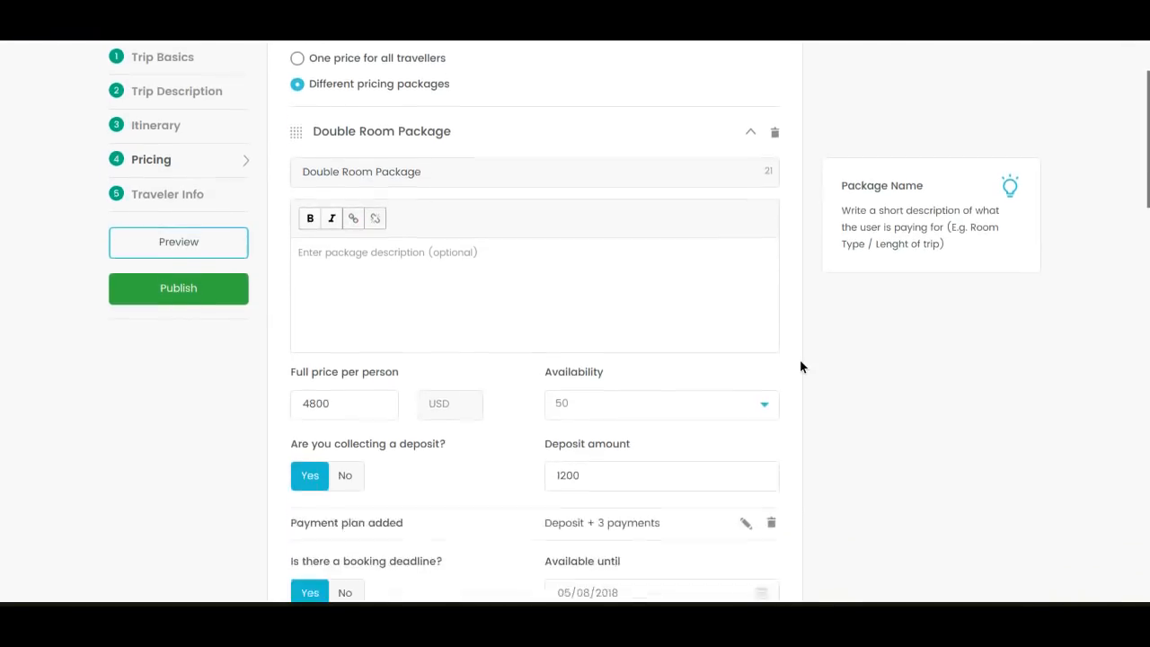
{"action": "scroll", "coordinate": [800, 366], "scroll_direction": "down", "scroll_amount": 1}
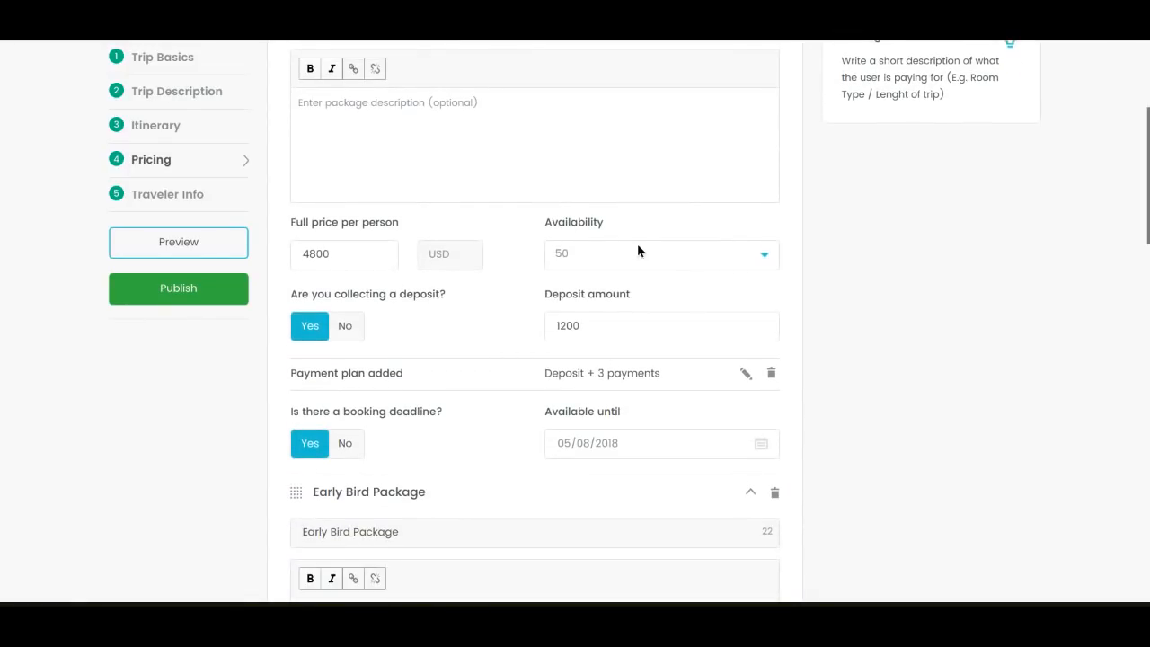
{"action": "left_click", "coordinate": [591, 258]}
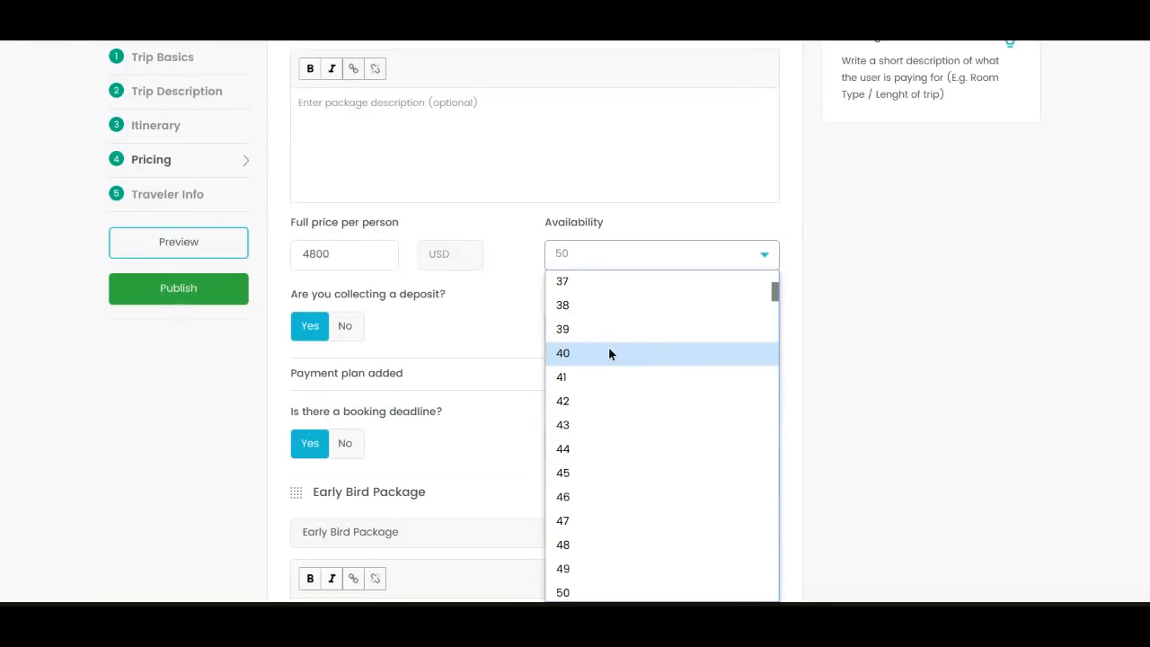
{"action": "left_click_drag", "start_coordinate": [776, 294], "coordinate": [775, 288]}
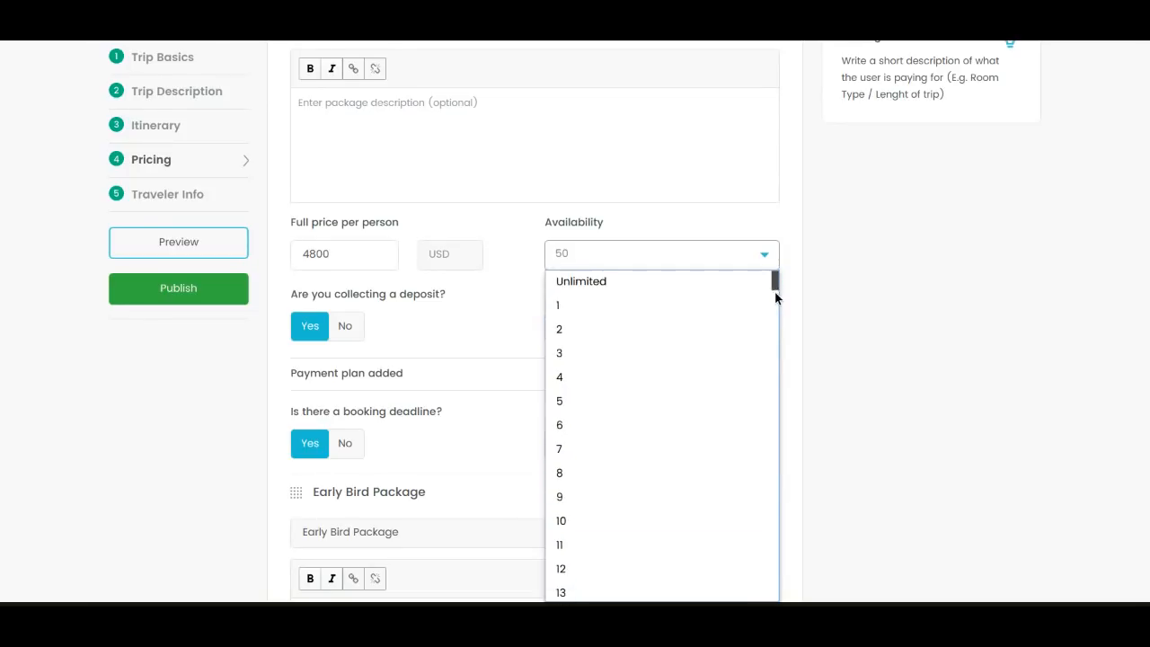
{"action": "left_click", "coordinate": [876, 239]}
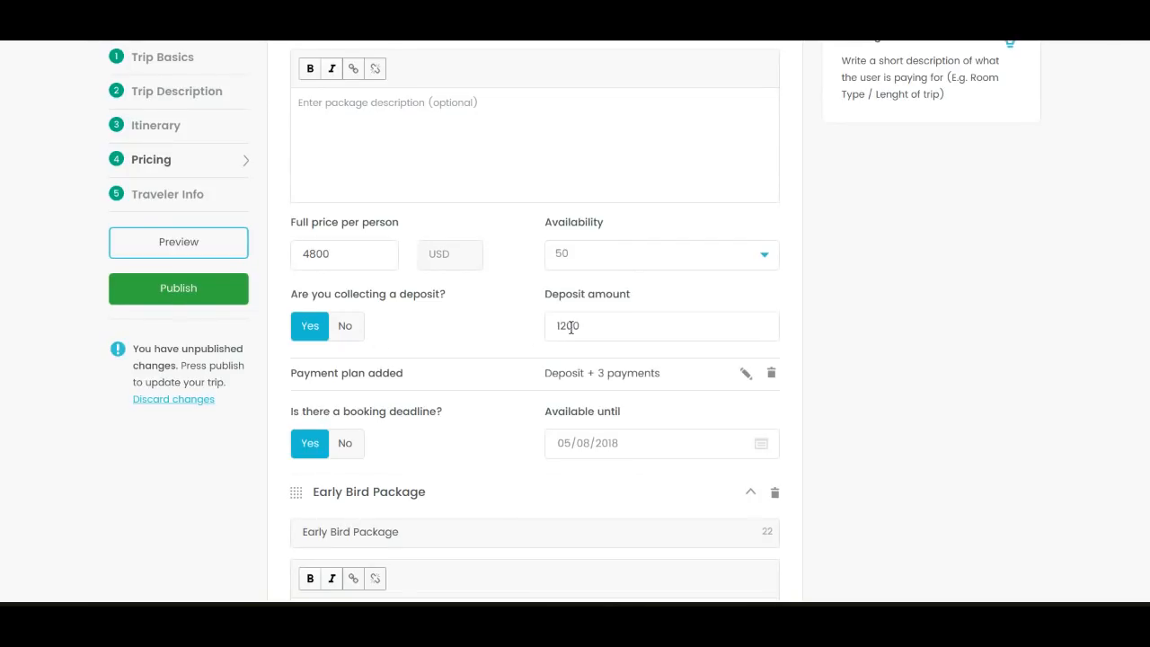
Try a payment plan of deposit plus 4 payments for the Double Room Package and discard the change
{"action": "left_click", "coordinate": [746, 374]}
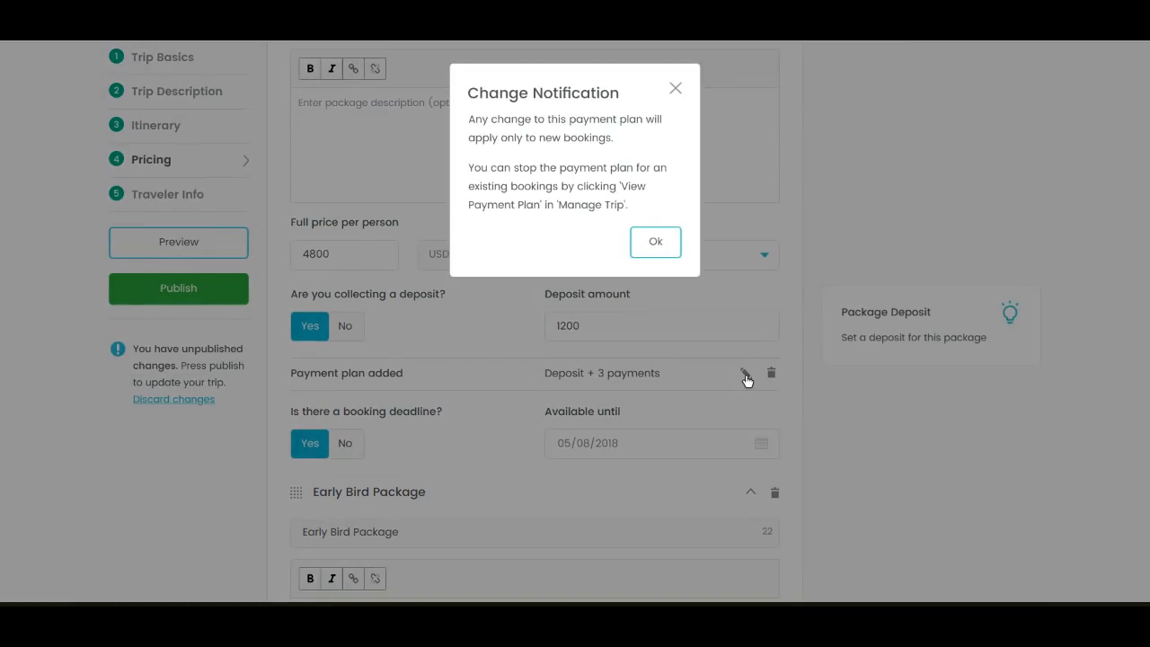
{"action": "left_click", "coordinate": [656, 239]}
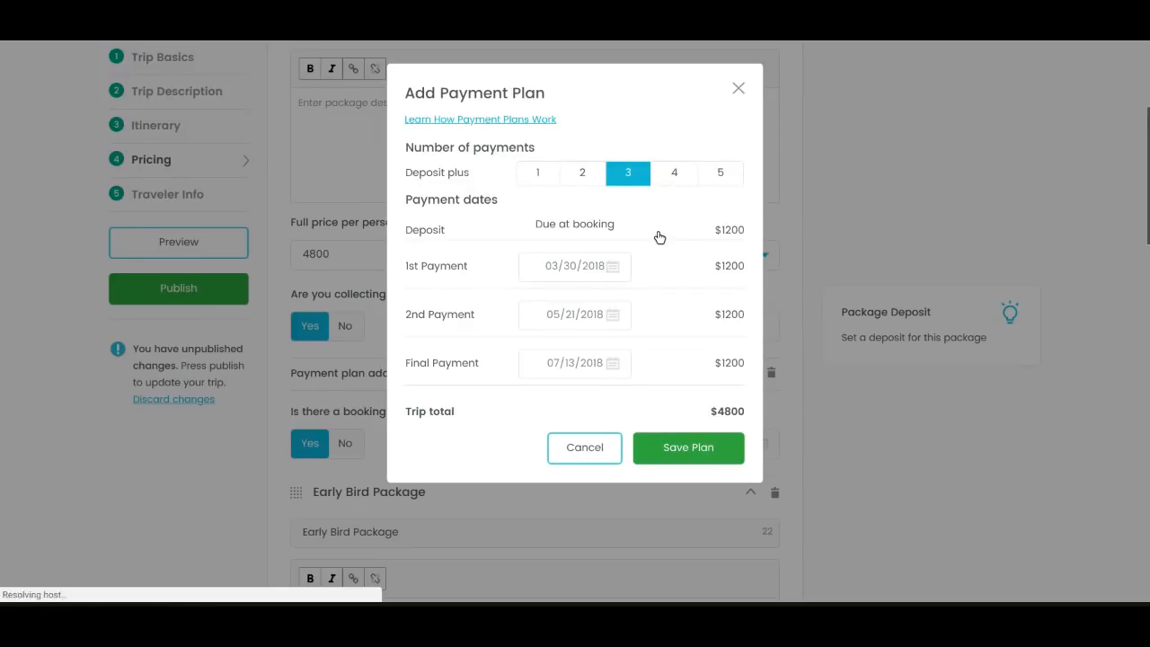
{"action": "left_click", "coordinate": [677, 187]}
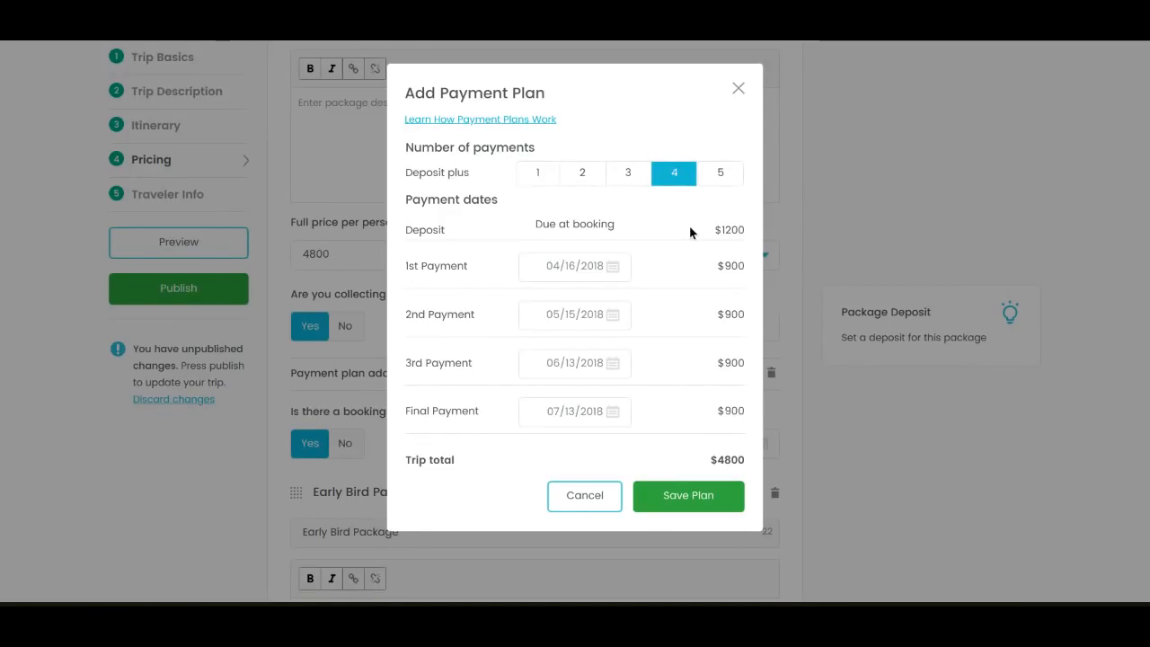
{"action": "left_click", "coordinate": [591, 500]}
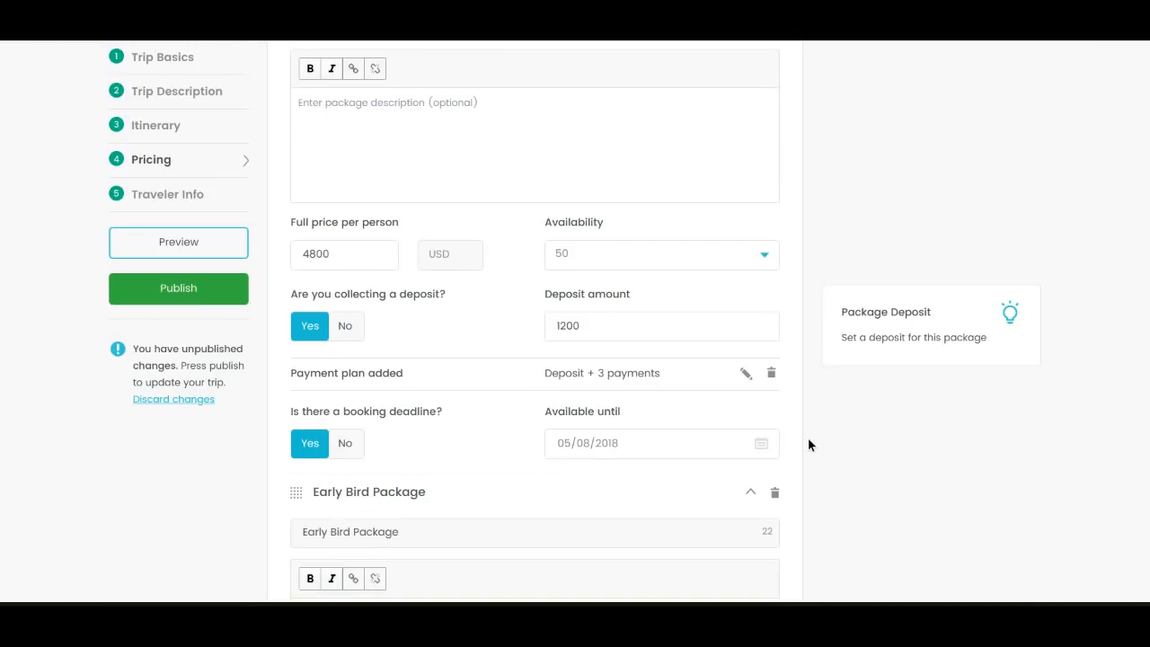
Review the Early Bird Package's price, deposit, payment plan and booking deadline, and the trip's add-on options
{"action": "scroll", "coordinate": [808, 438], "scroll_direction": "down", "scroll_amount": 3}
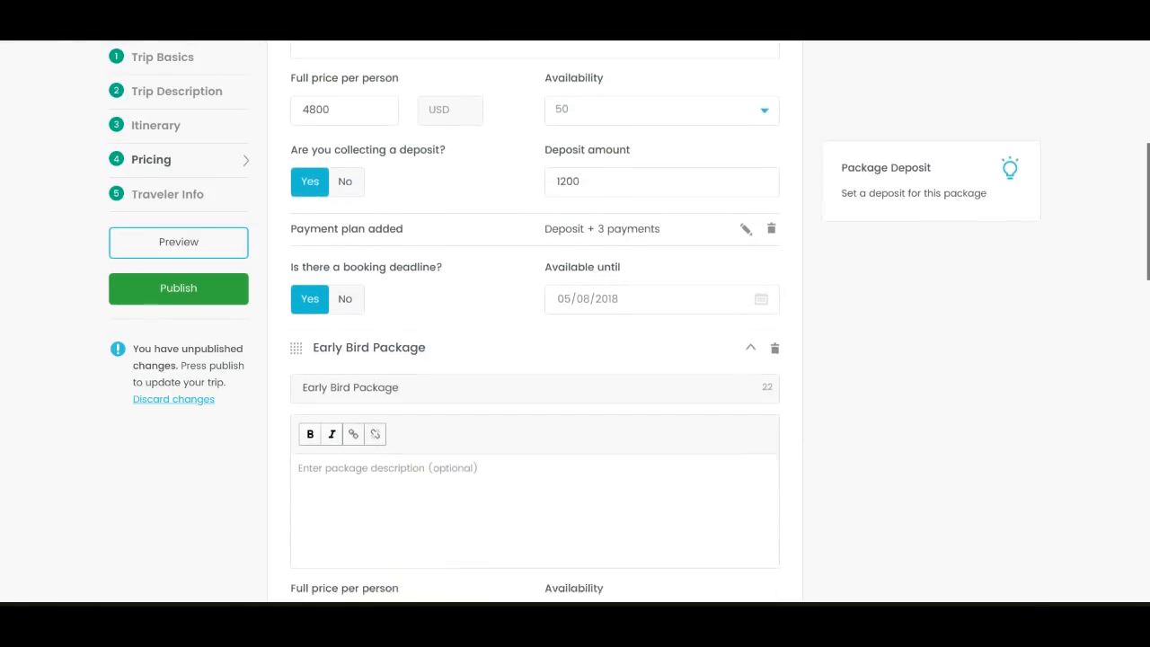
{"action": "scroll", "coordinate": [535, 319], "scroll_direction": "down", "scroll_amount": 4}
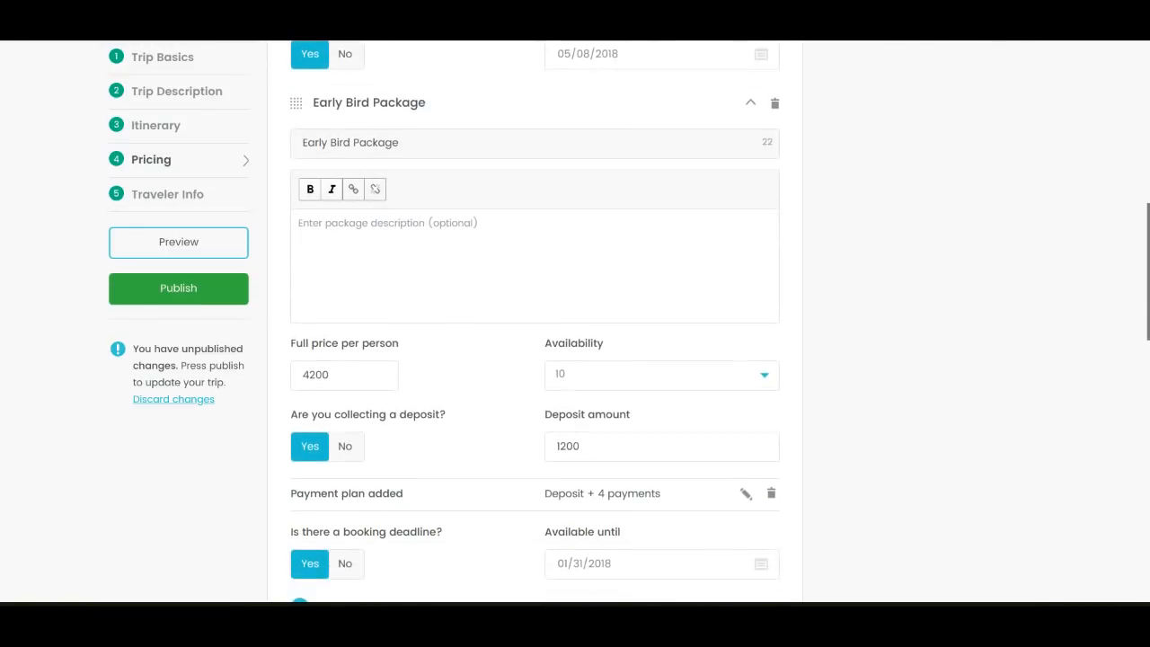
{"action": "scroll", "coordinate": [535, 319], "scroll_direction": "down", "scroll_amount": 4}
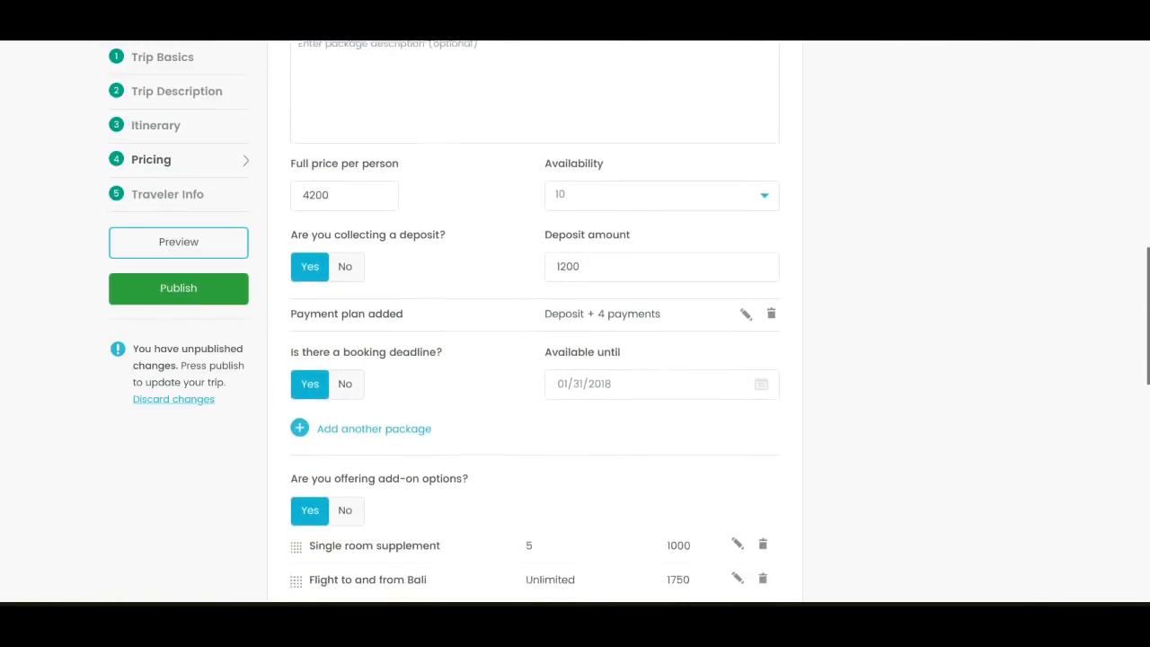
{"action": "scroll", "coordinate": [790, 424], "scroll_direction": "down", "scroll_amount": 4}
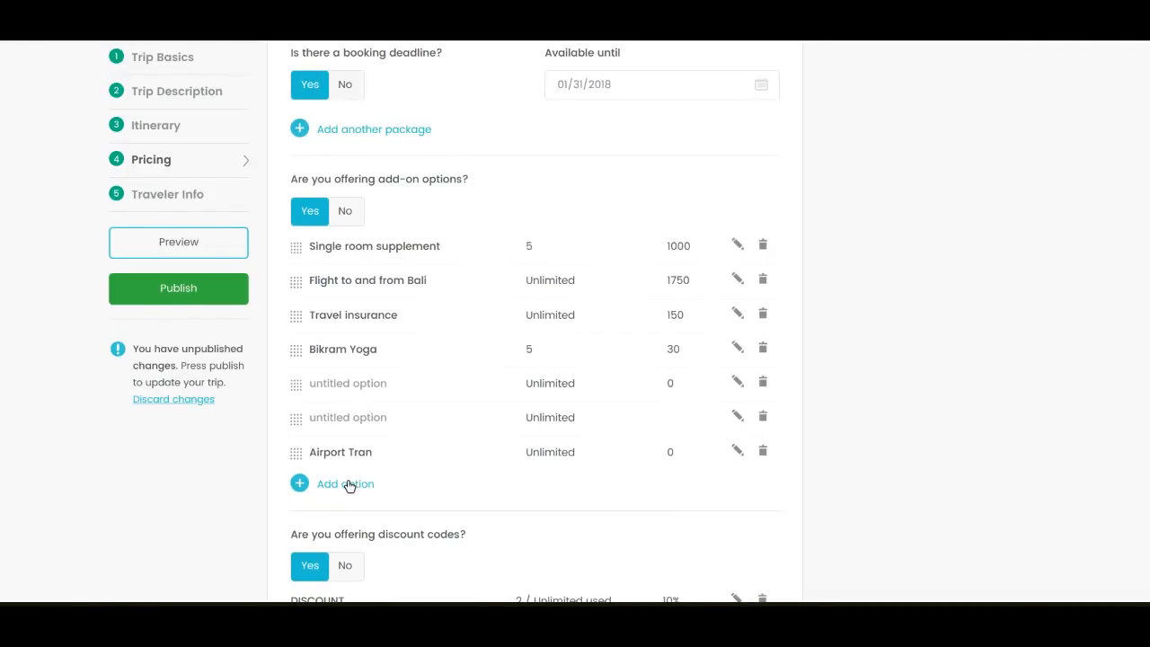
Complete the name of the last add-on option, "Airport Tran", so that it reads "Airport Transfer"
{"action": "left_click", "coordinate": [738, 453]}
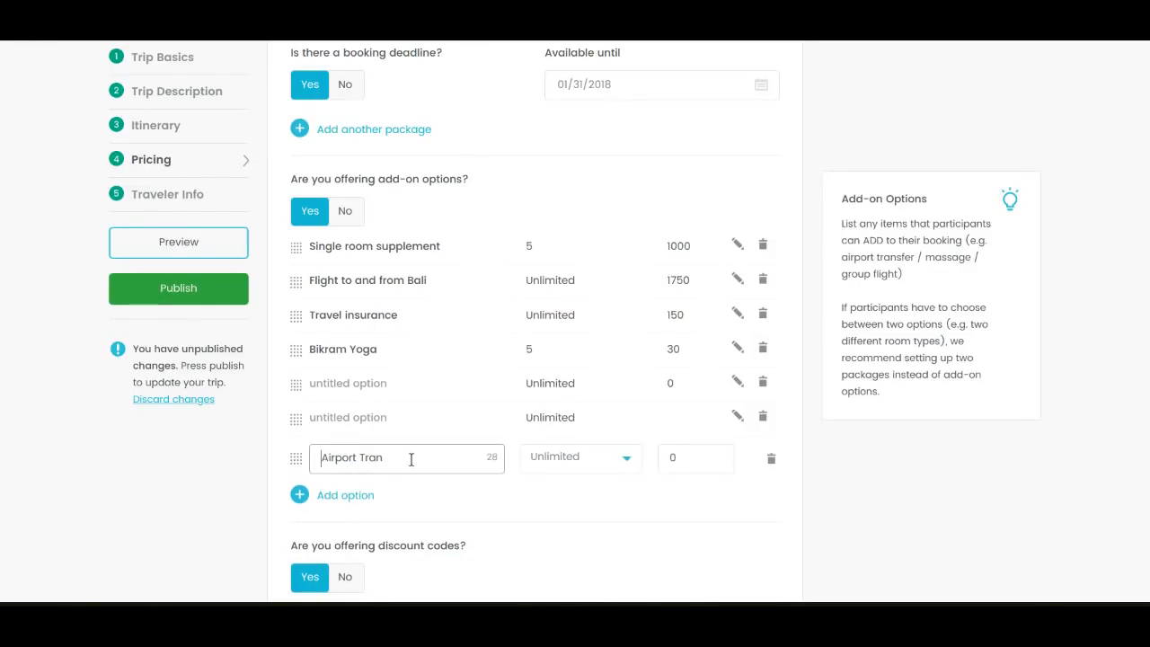
{"action": "type", "text": "sfer"}
{"action": "left_click", "coordinate": [846, 476]}
Review the discount code and credit card fee settings, and examine the questions collected from travelers in Traveler Info
{"action": "scroll", "coordinate": [846, 481], "scroll_direction": "down", "scroll_amount": 3}
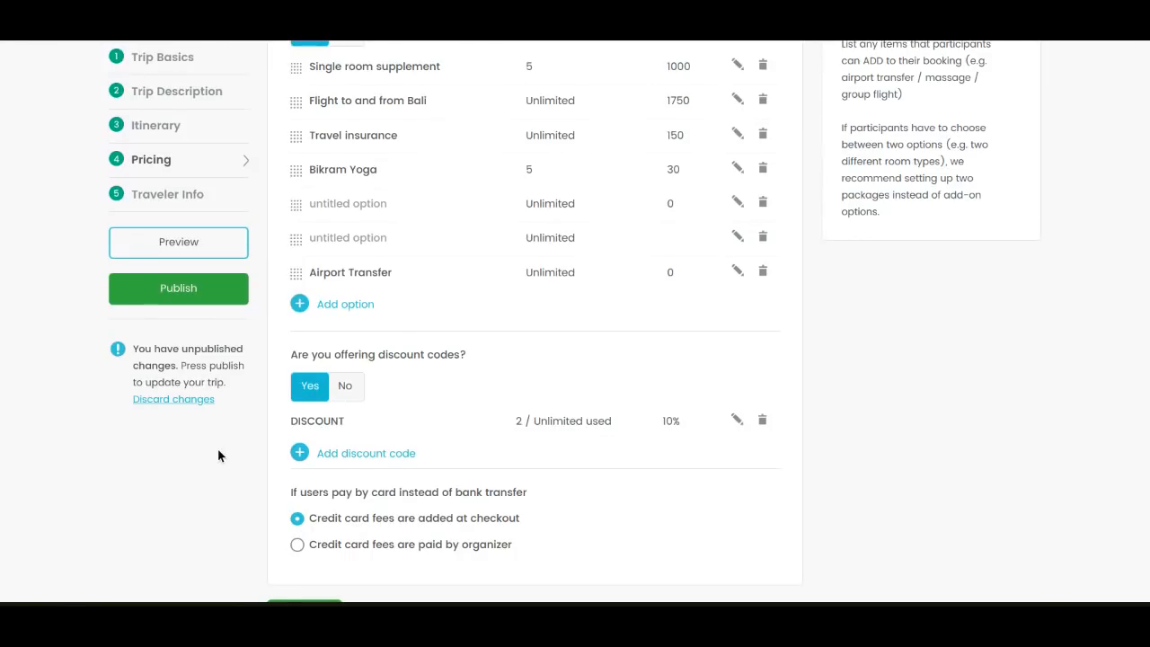
{"action": "scroll", "coordinate": [217, 450], "scroll_direction": "down", "scroll_amount": 1}
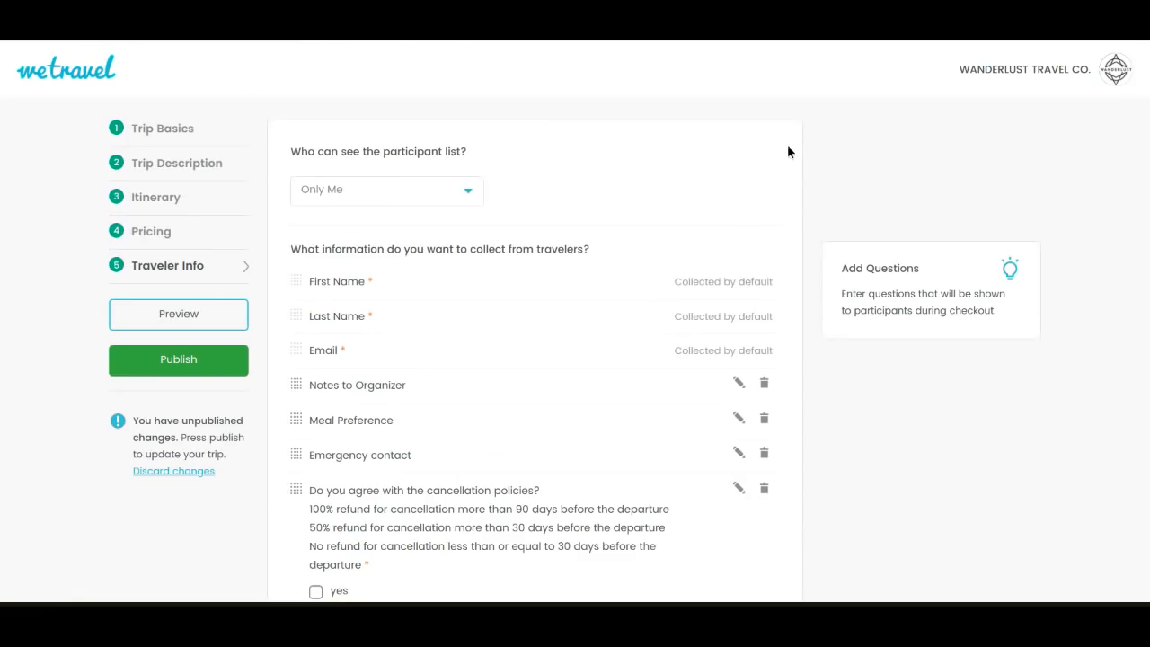
{"action": "scroll", "coordinate": [817, 160], "scroll_direction": "down", "scroll_amount": 3}
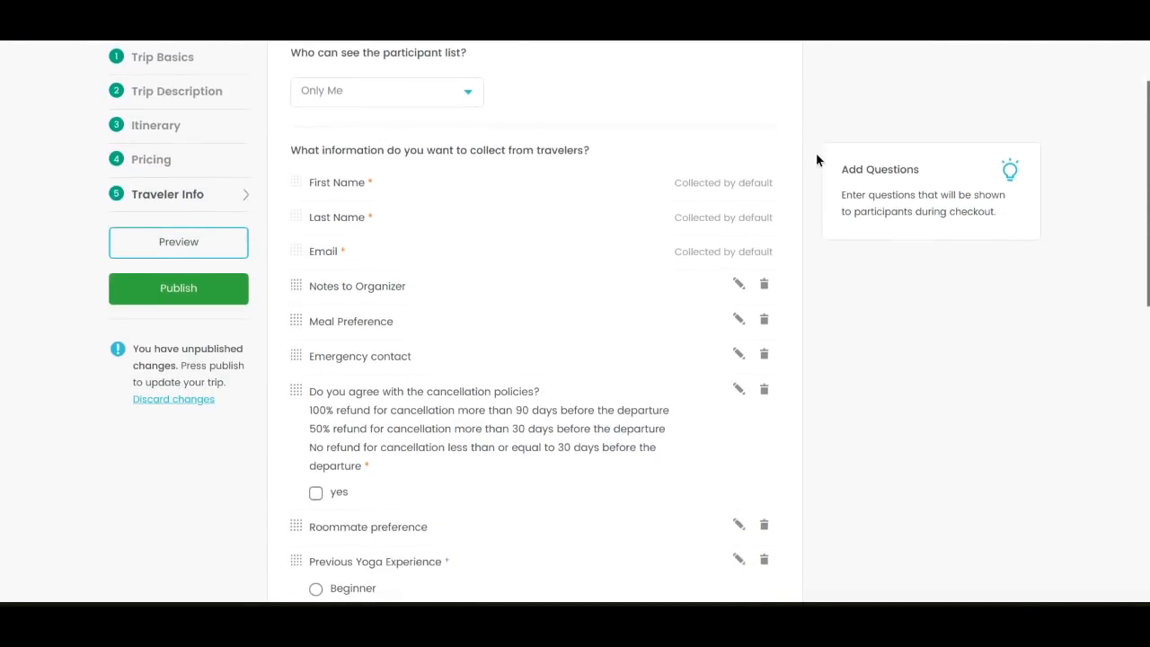
{"action": "scroll", "coordinate": [720, 321], "scroll_direction": "down", "scroll_amount": 3}
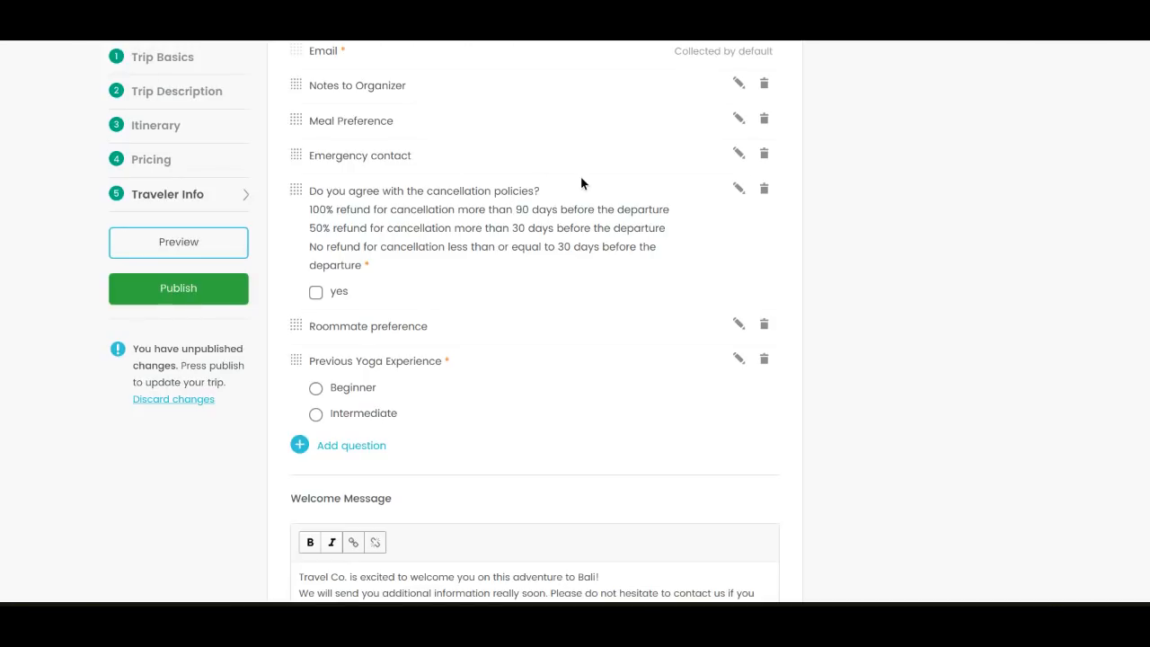
Open the cancellation policies question, inspect its available question types, and close it without saving
{"action": "left_click", "coordinate": [739, 191]}
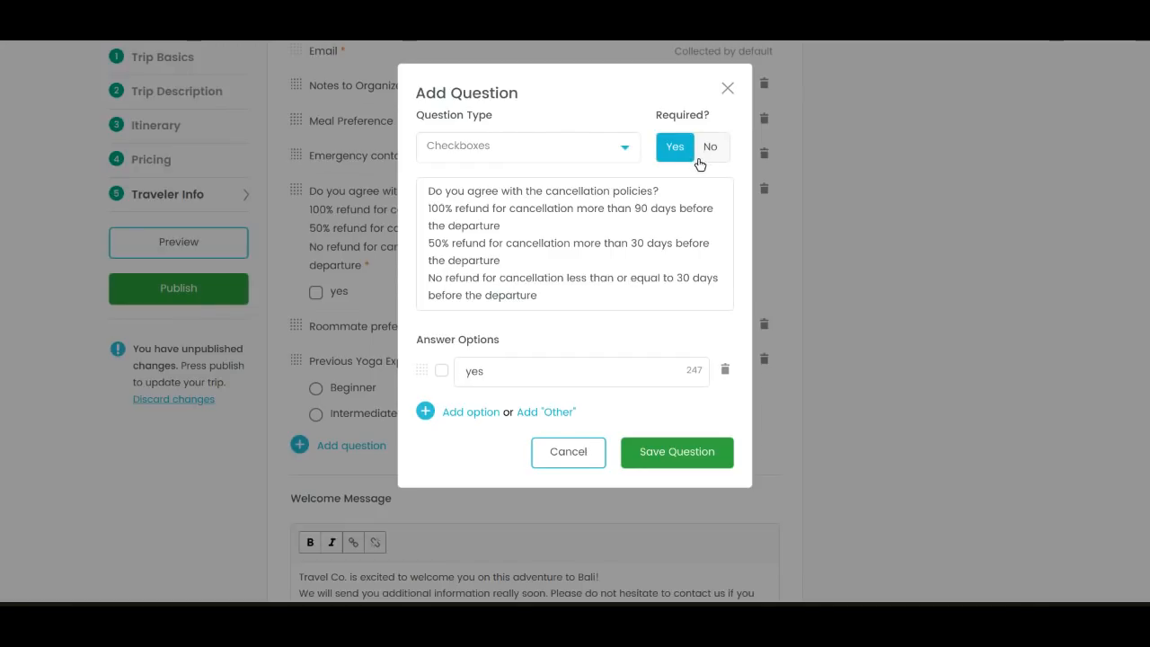
{"action": "left_click", "coordinate": [494, 153]}
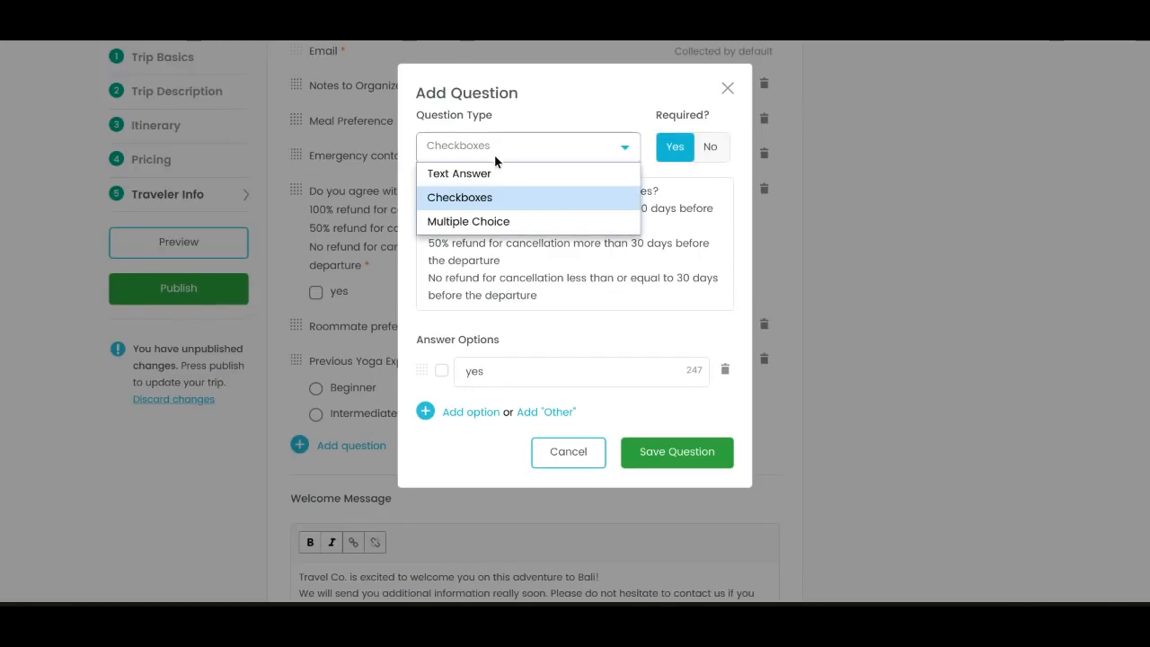
{"action": "left_click", "coordinate": [572, 443]}
{"action": "scroll", "coordinate": [844, 447], "scroll_direction": "down", "scroll_amount": 3}
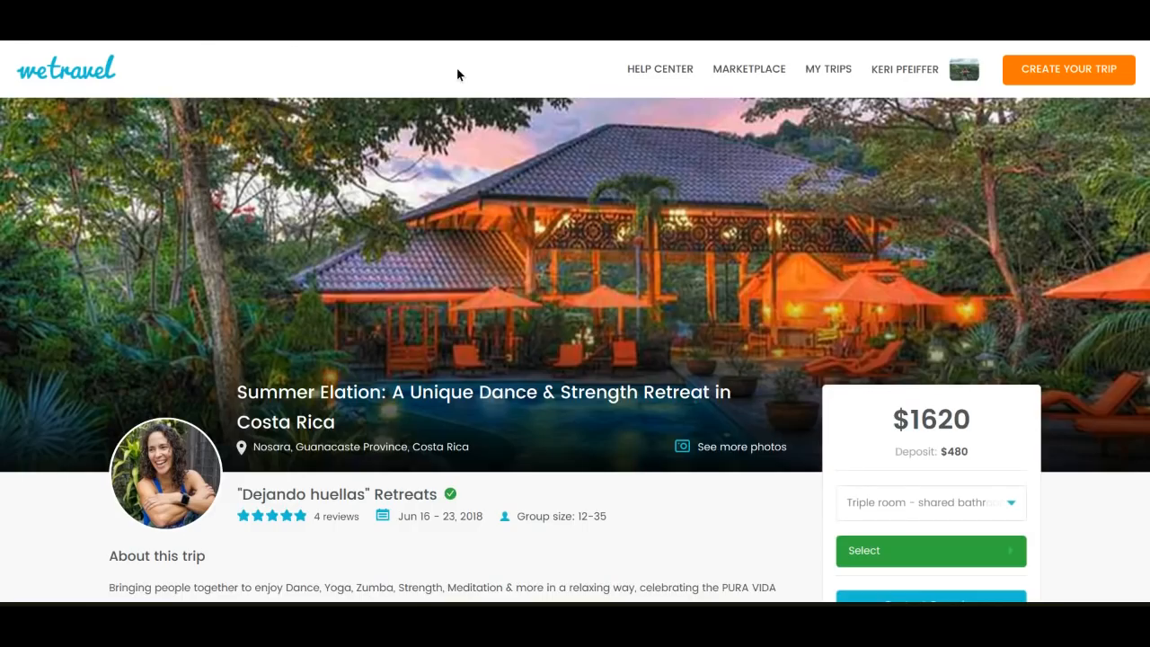
Examine the overview, instructors and available packages of the Summer Elation dance and strength retreat in Costa Rica
{"action": "scroll", "coordinate": [457, 70], "scroll_direction": "down", "scroll_amount": 3}
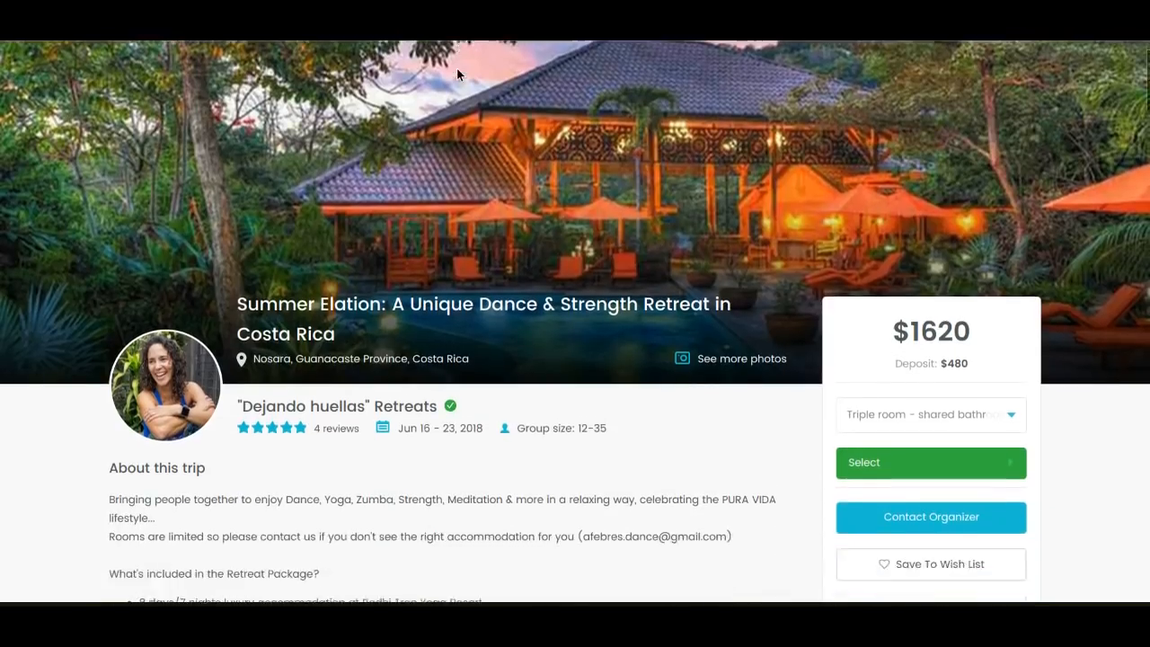
{"action": "scroll", "coordinate": [457, 72], "scroll_direction": "down", "scroll_amount": 2}
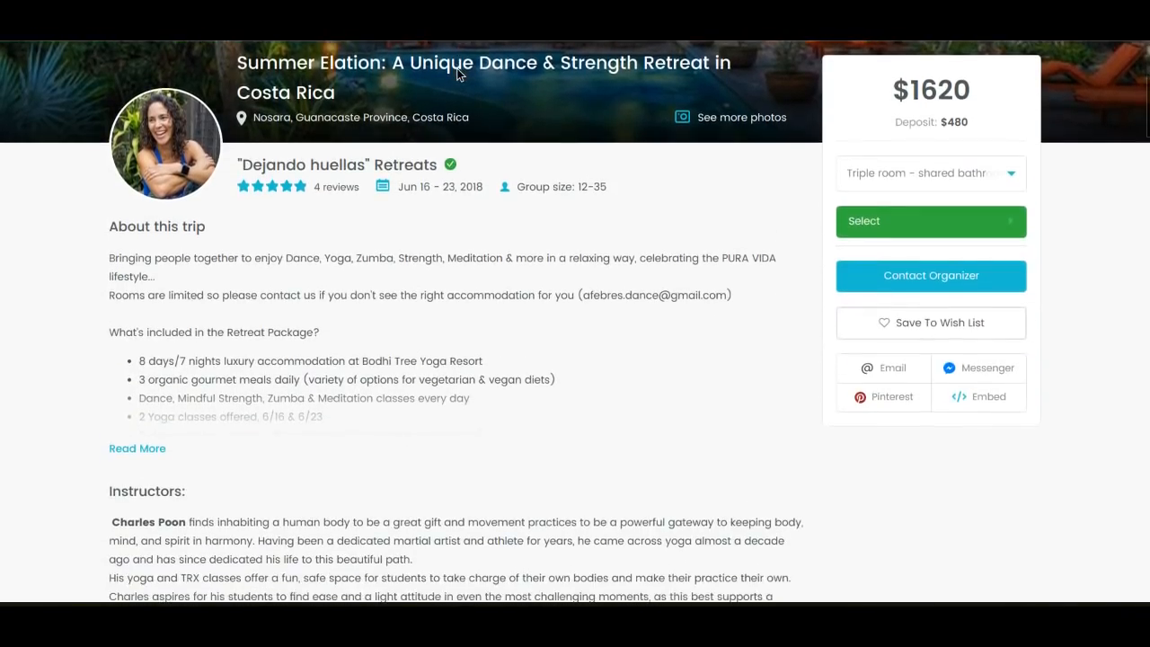
{"action": "scroll", "coordinate": [456, 73], "scroll_direction": "down", "scroll_amount": 3}
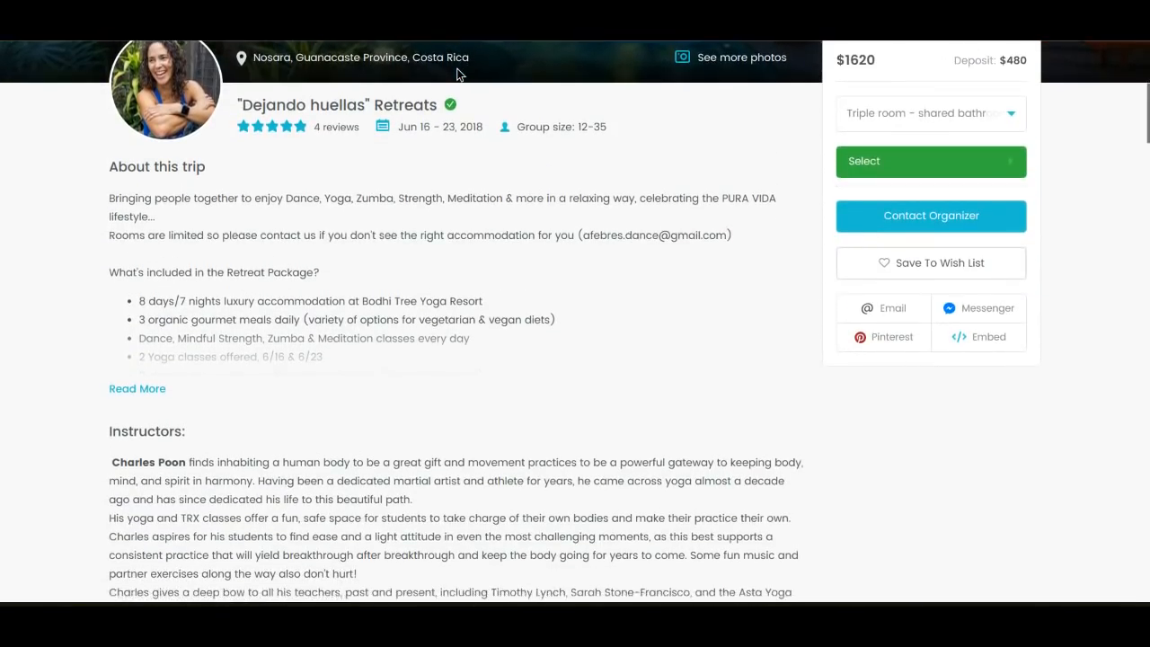
{"action": "scroll", "coordinate": [457, 74], "scroll_direction": "down", "scroll_amount": 3}
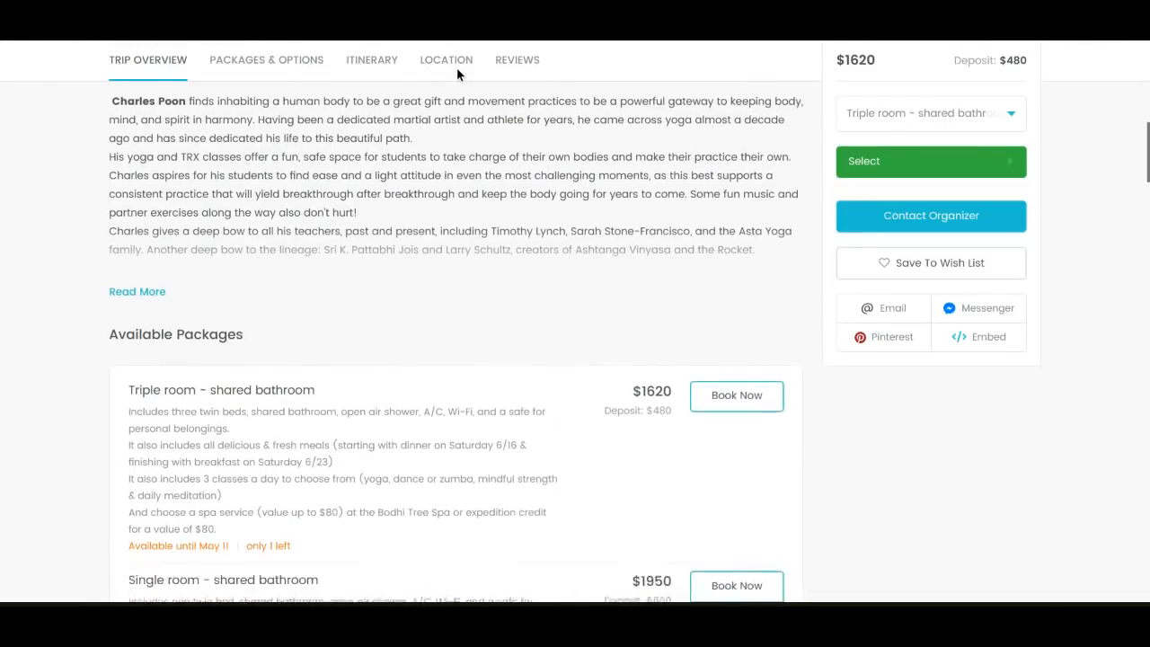
{"action": "scroll", "coordinate": [456, 74], "scroll_direction": "down", "scroll_amount": 3}
{"action": "scroll", "coordinate": [457, 74], "scroll_direction": "up", "scroll_amount": 1}
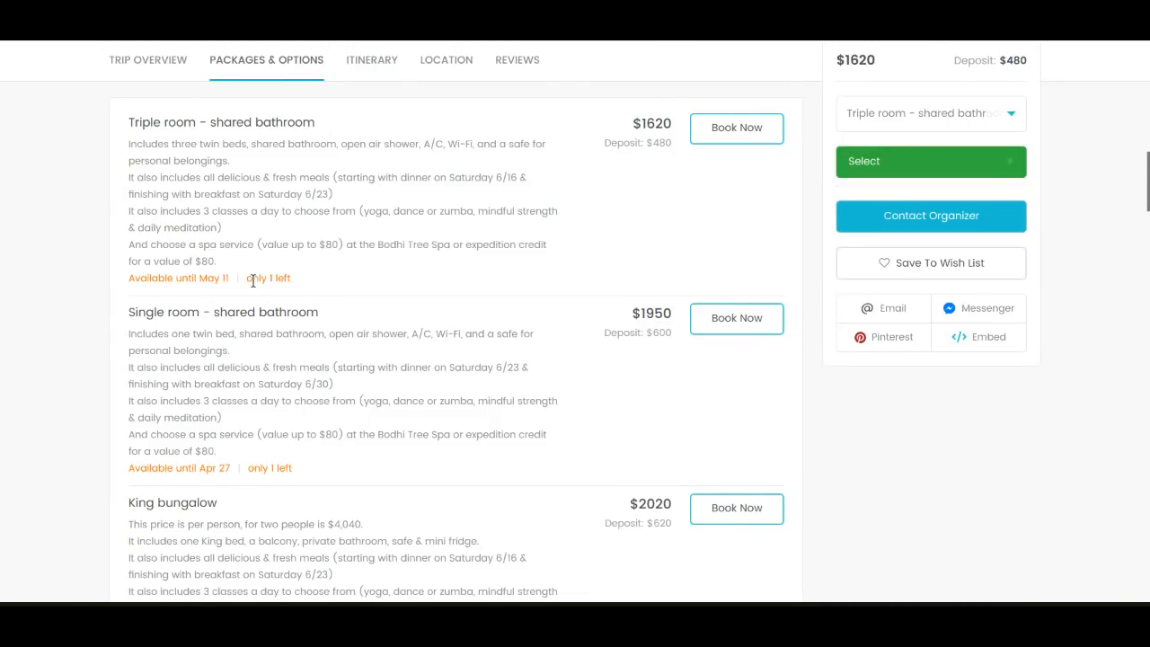
{"action": "scroll", "coordinate": [287, 279], "scroll_direction": "down", "scroll_amount": 9}
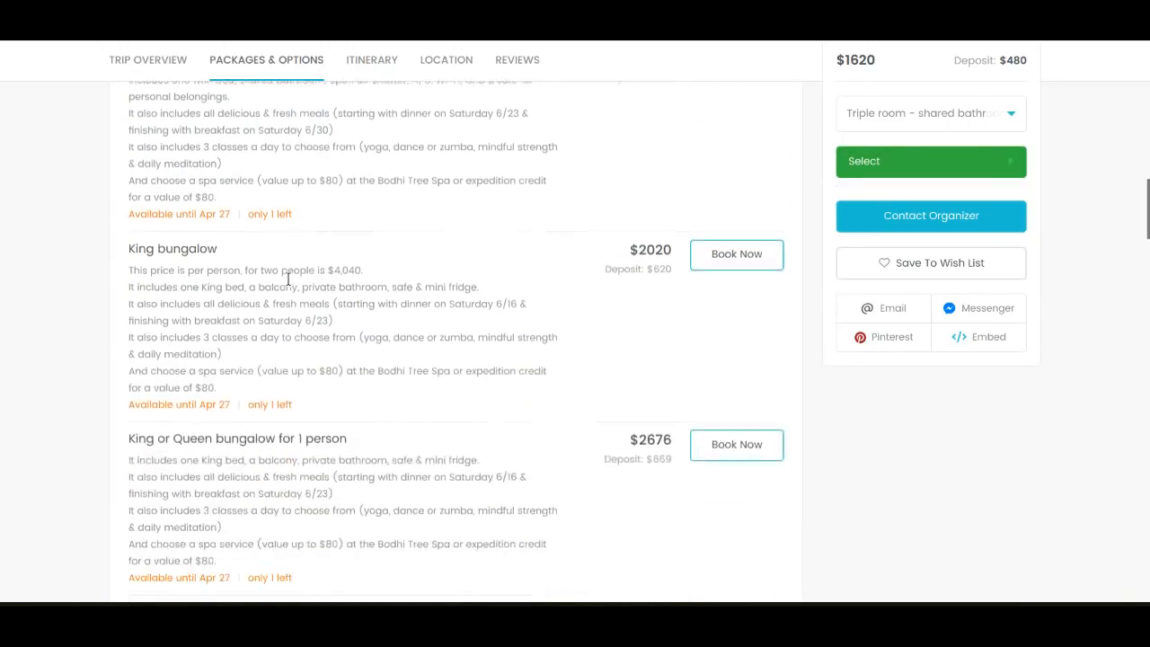
{"action": "scroll", "coordinate": [449, 342], "scroll_direction": "down", "scroll_amount": 5}
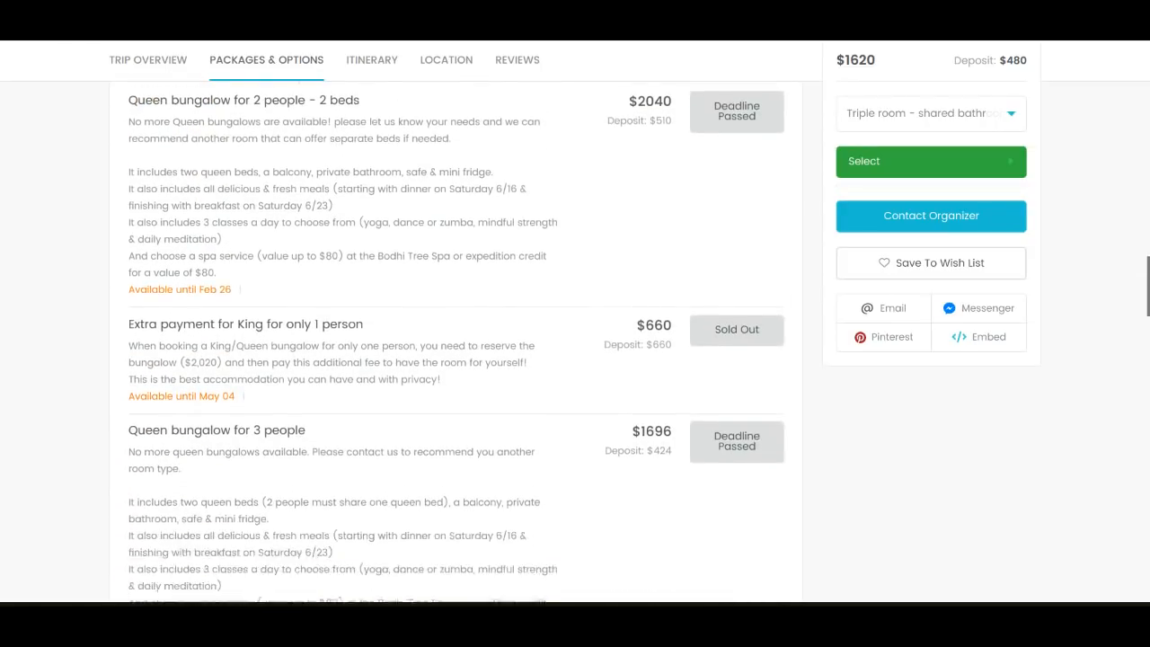
{"action": "scroll", "coordinate": [576, 341], "scroll_direction": "down", "scroll_amount": 3}
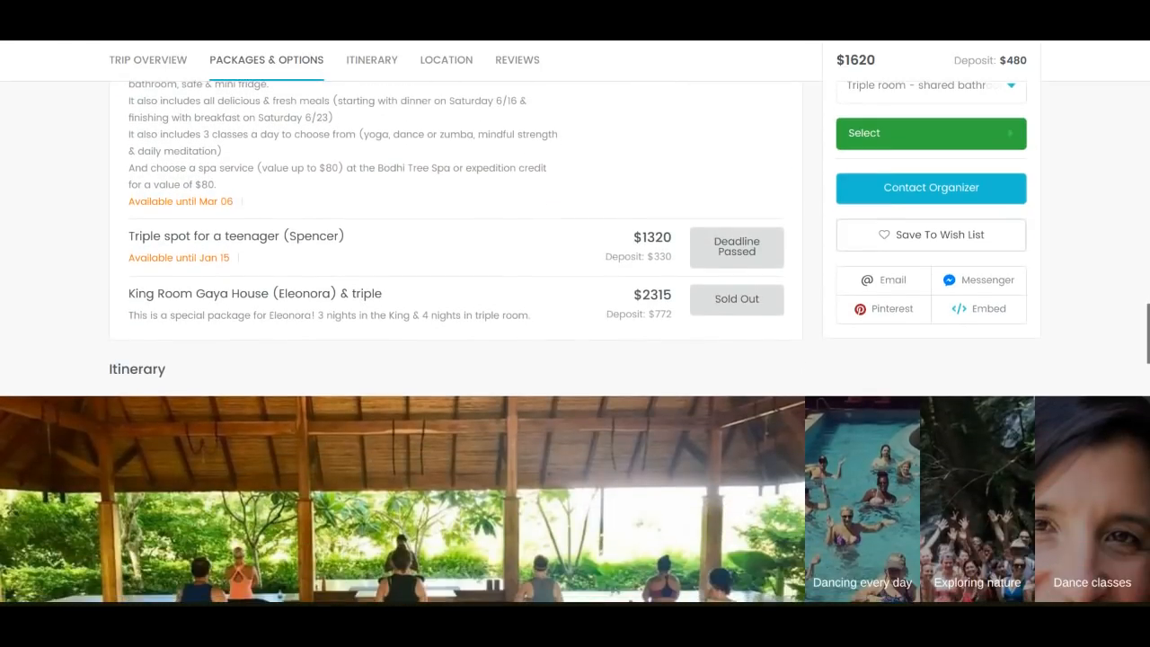
Browse the Costa Rica retreat's itinerary from daily yoga practice through dancing and exploring nature to dance classes
{"action": "scroll", "coordinate": [576, 341], "scroll_direction": "down", "scroll_amount": 2}
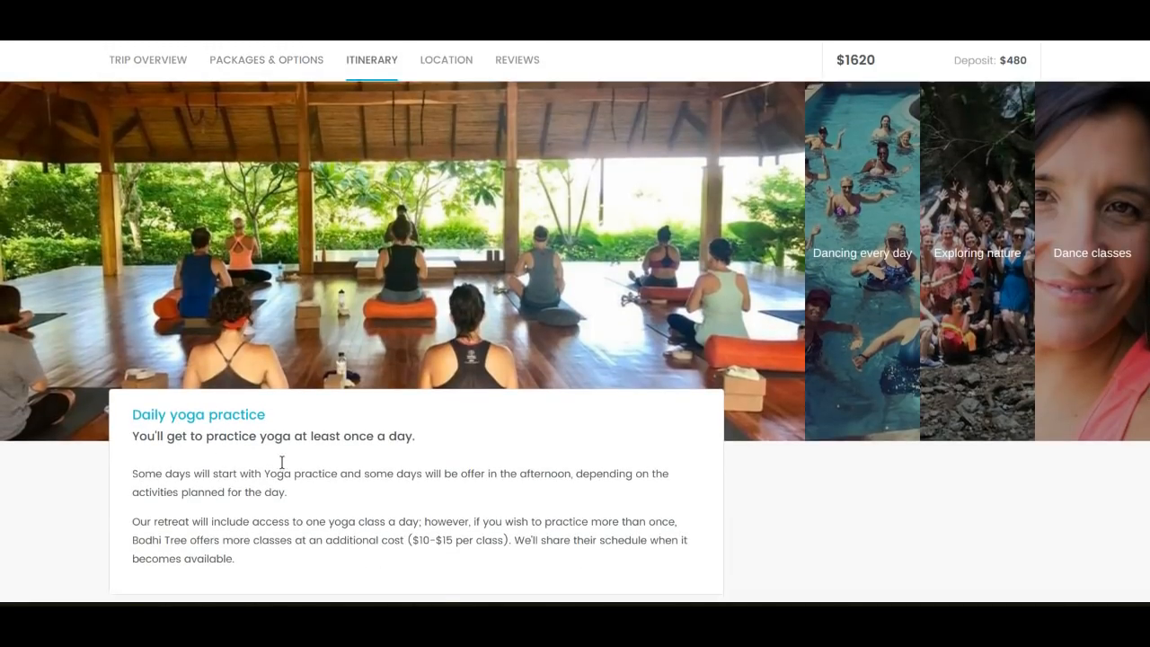
{"action": "left_click", "coordinate": [873, 255]}
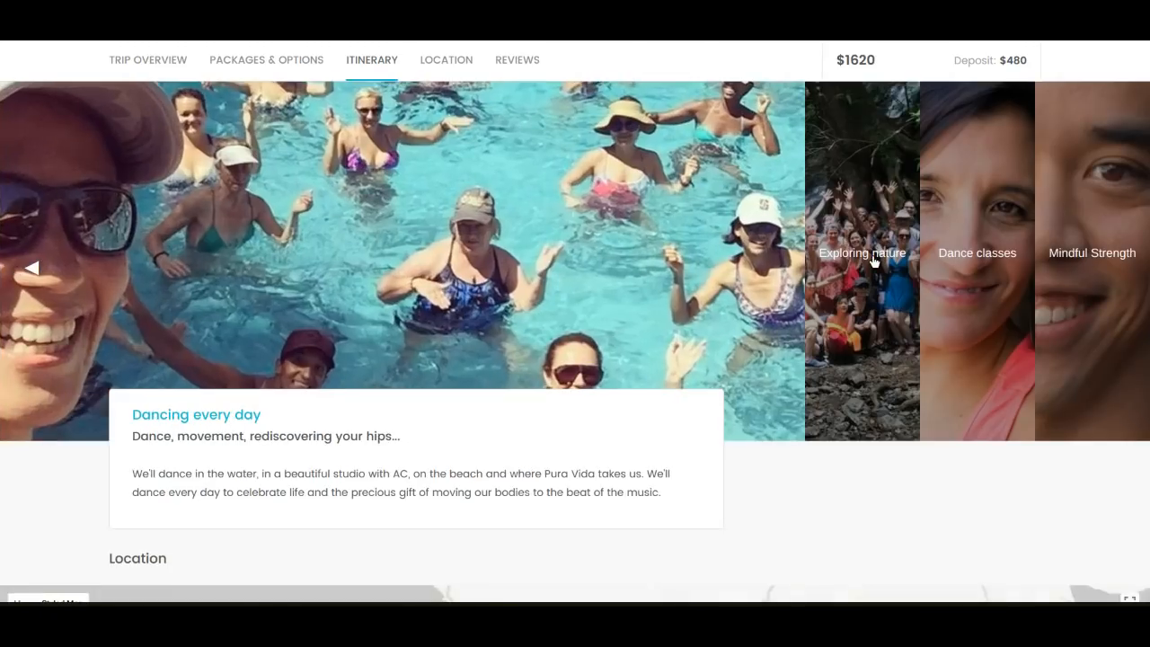
{"action": "left_click", "coordinate": [873, 255]}
{"action": "left_click", "coordinate": [873, 260]}
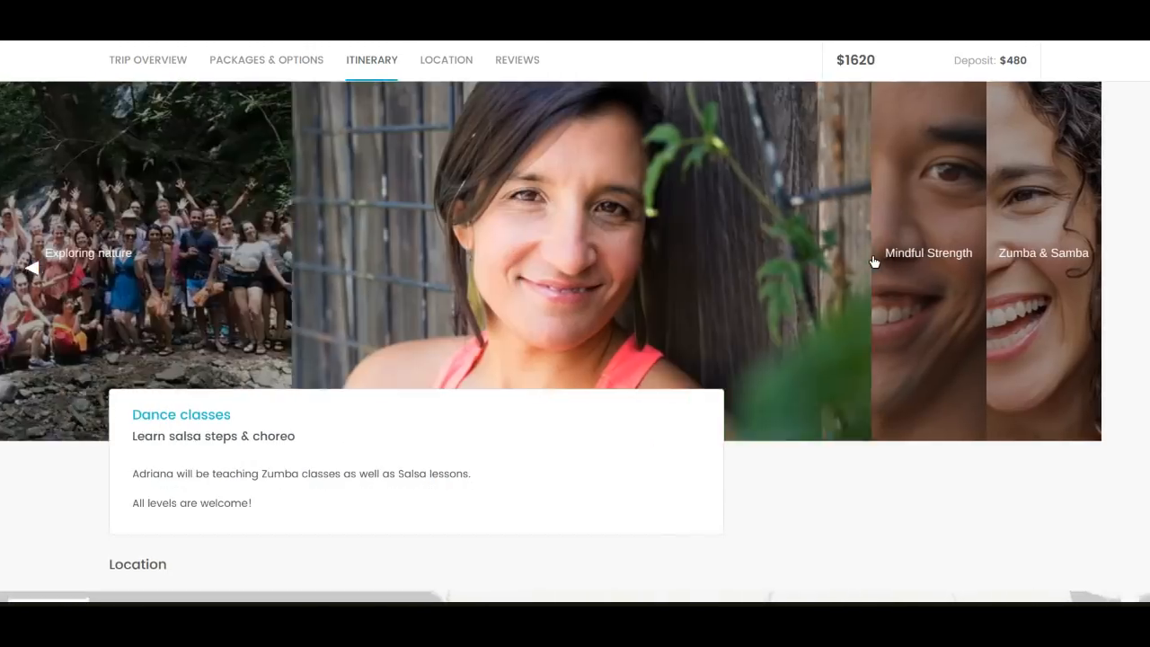
Review the Costa Rica retreat's location map, organizer profile, traveler reviews and photo gallery
{"action": "scroll", "coordinate": [874, 262], "scroll_direction": "down", "scroll_amount": 3}
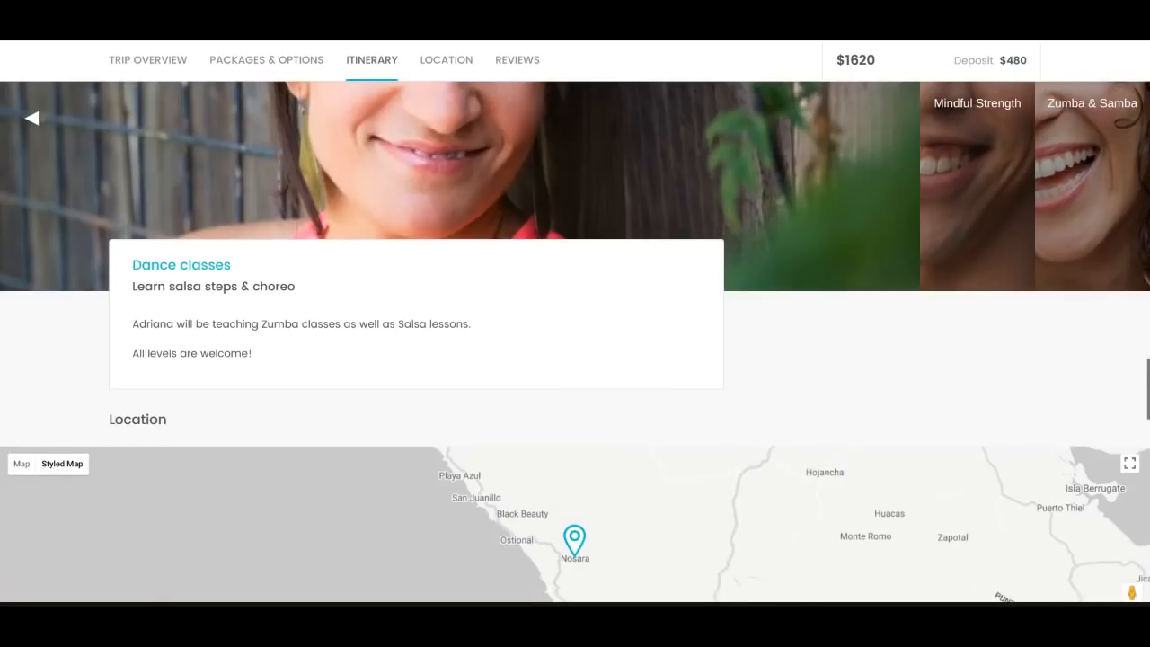
{"action": "scroll", "coordinate": [875, 261], "scroll_direction": "down", "scroll_amount": 5}
{"action": "scroll", "coordinate": [575, 341], "scroll_direction": "down", "scroll_amount": 3}
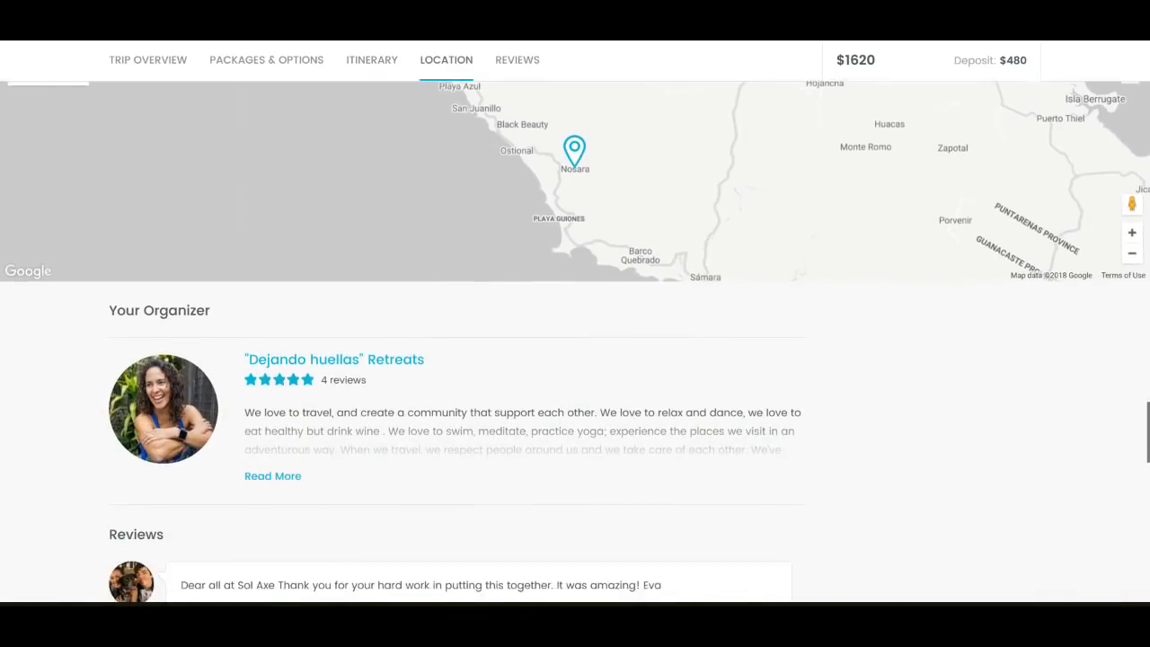
{"action": "scroll", "coordinate": [486, 282], "scroll_direction": "down", "scroll_amount": 3}
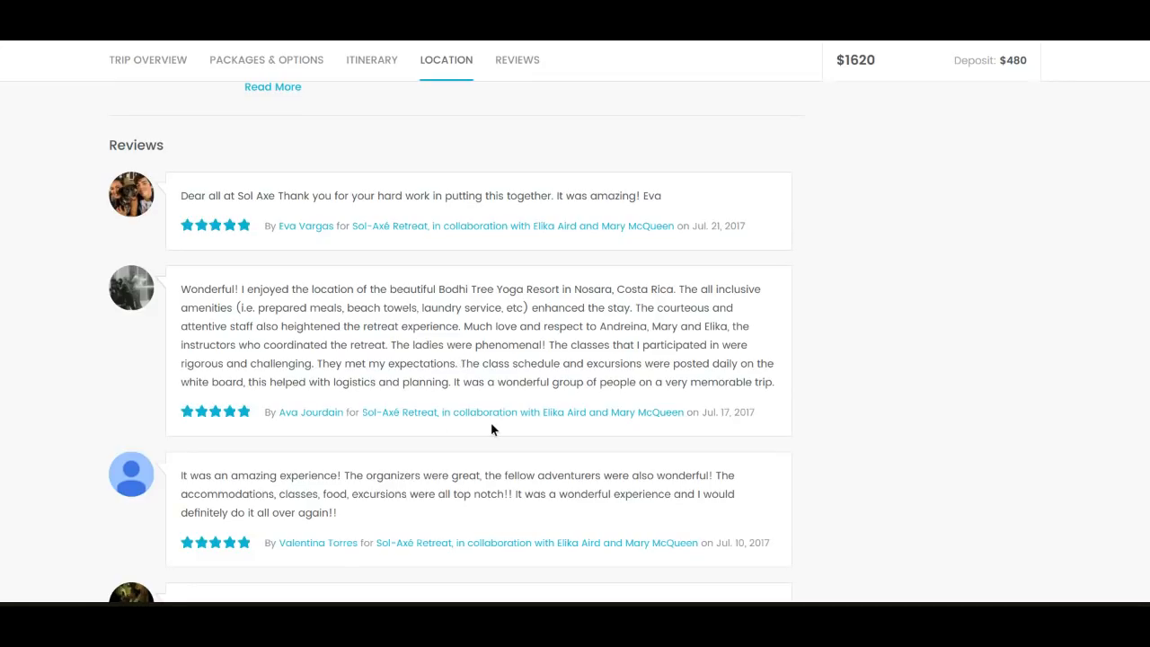
{"action": "scroll", "coordinate": [500, 424], "scroll_direction": "down", "scroll_amount": 4}
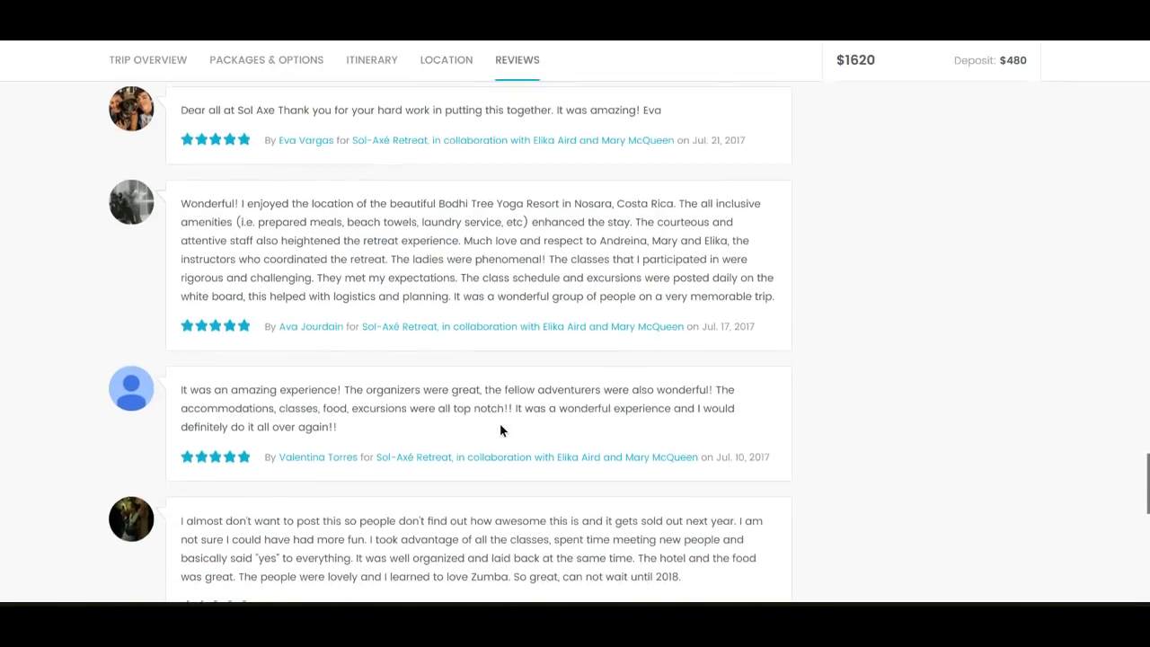
{"action": "scroll", "coordinate": [575, 342], "scroll_direction": "down", "scroll_amount": 3}
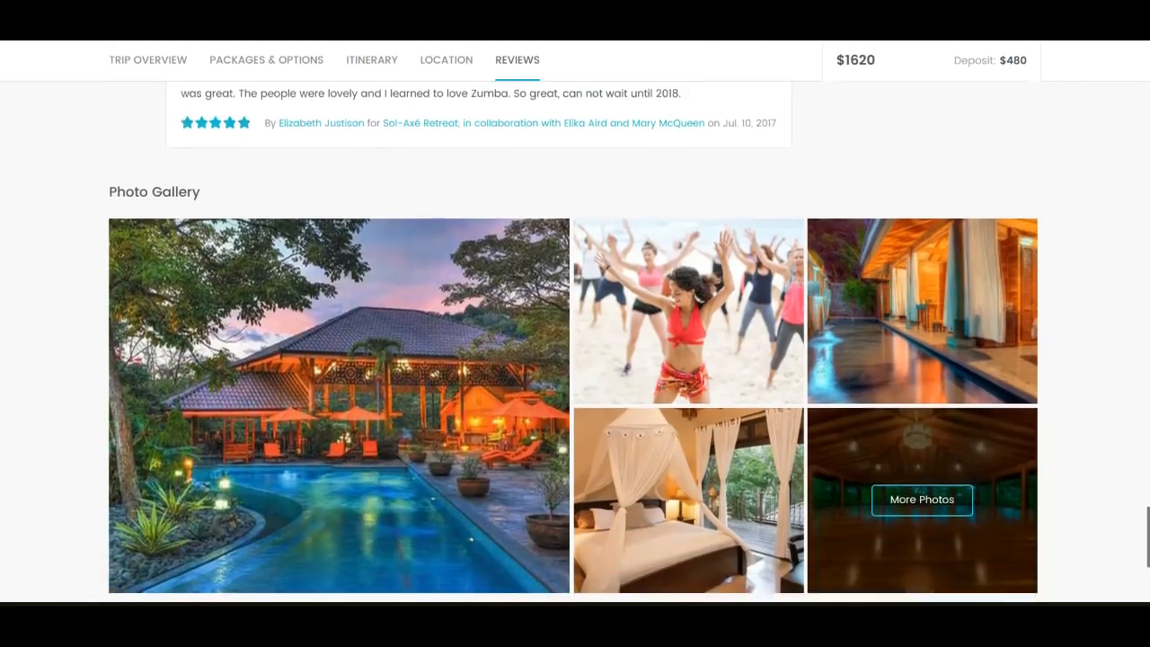
{"action": "scroll", "coordinate": [575, 342], "scroll_direction": "up", "scroll_amount": 15}
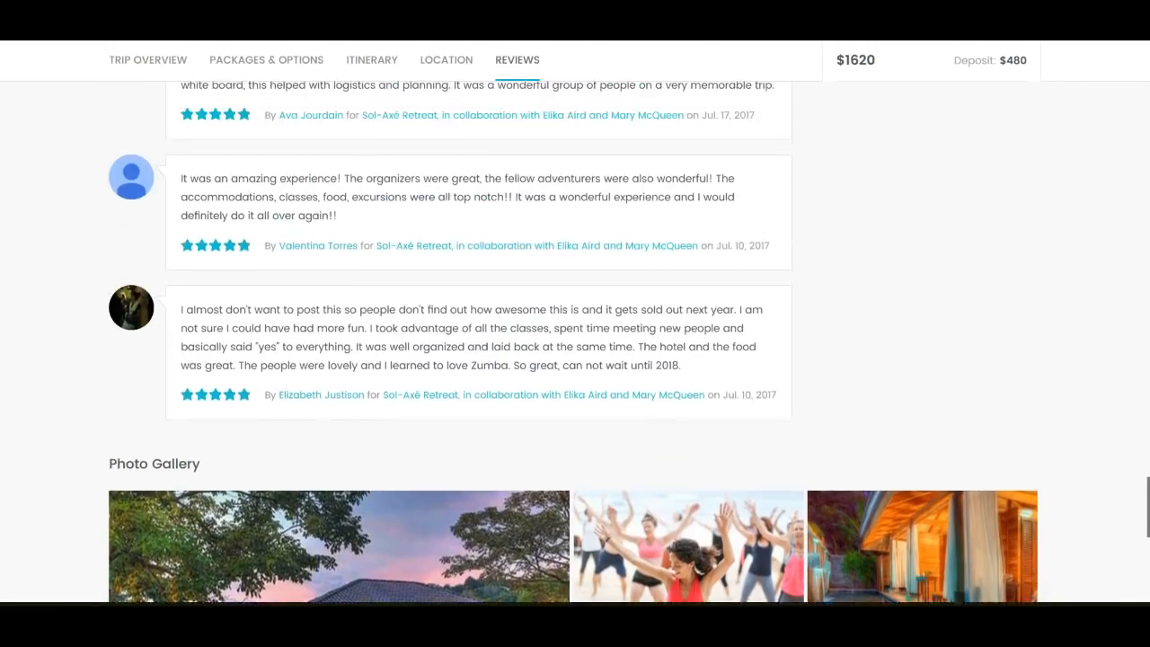
{"action": "scroll", "coordinate": [453, 224], "scroll_direction": "up", "scroll_amount": 1}
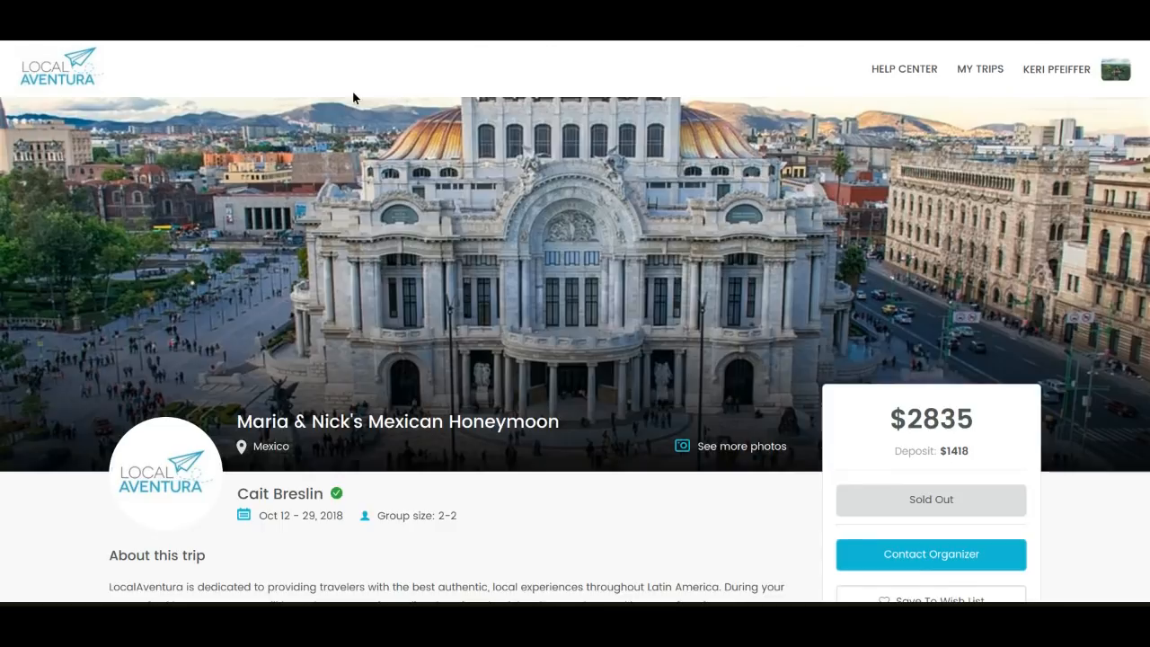
Examine the Mexican honeymoon trip page's web address, overview, accommodations, flights, inclusions and available options
{"action": "left_click", "coordinate": [239, 40]}
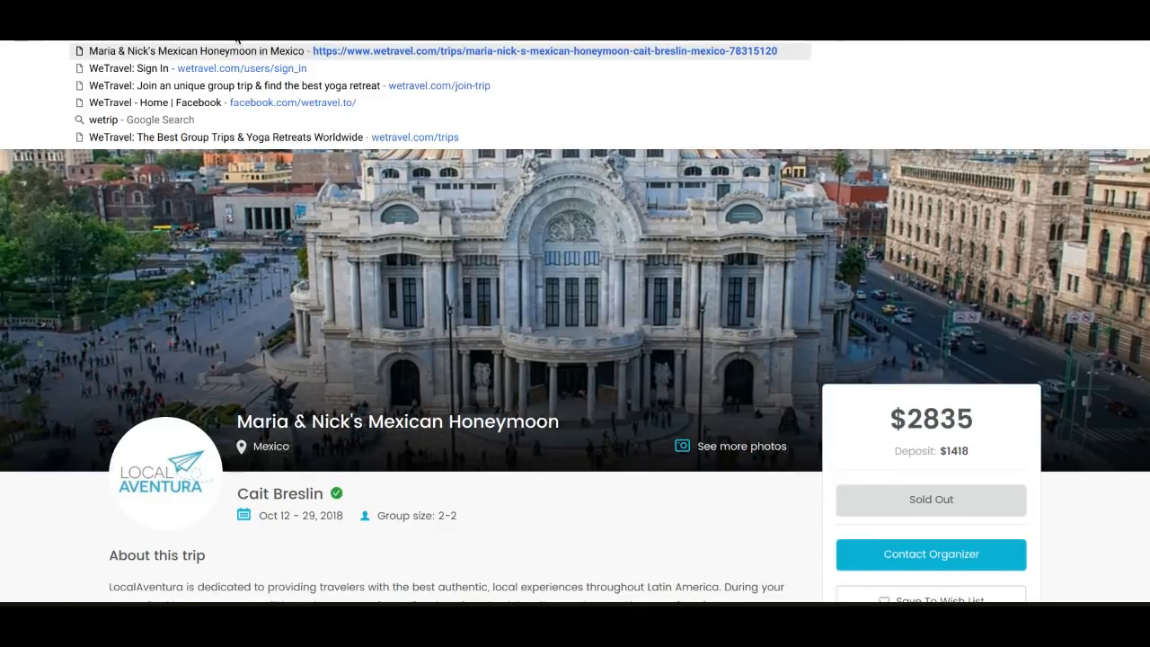
{"action": "left_click", "coordinate": [280, 164]}
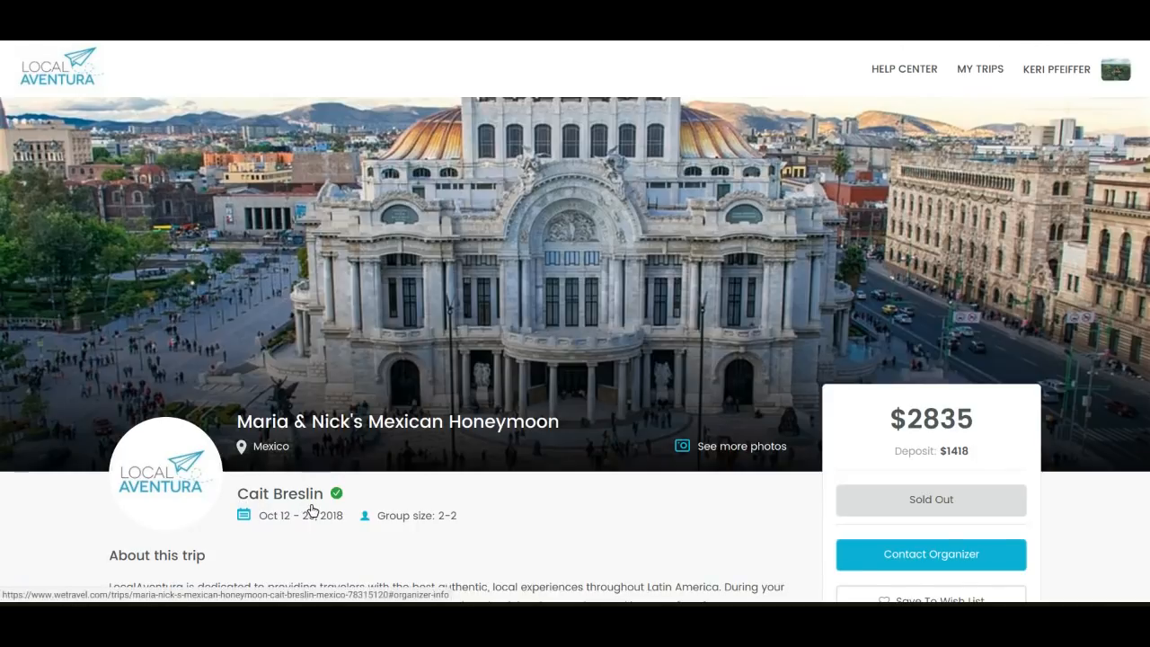
{"action": "scroll", "coordinate": [537, 512], "scroll_direction": "down", "scroll_amount": 6}
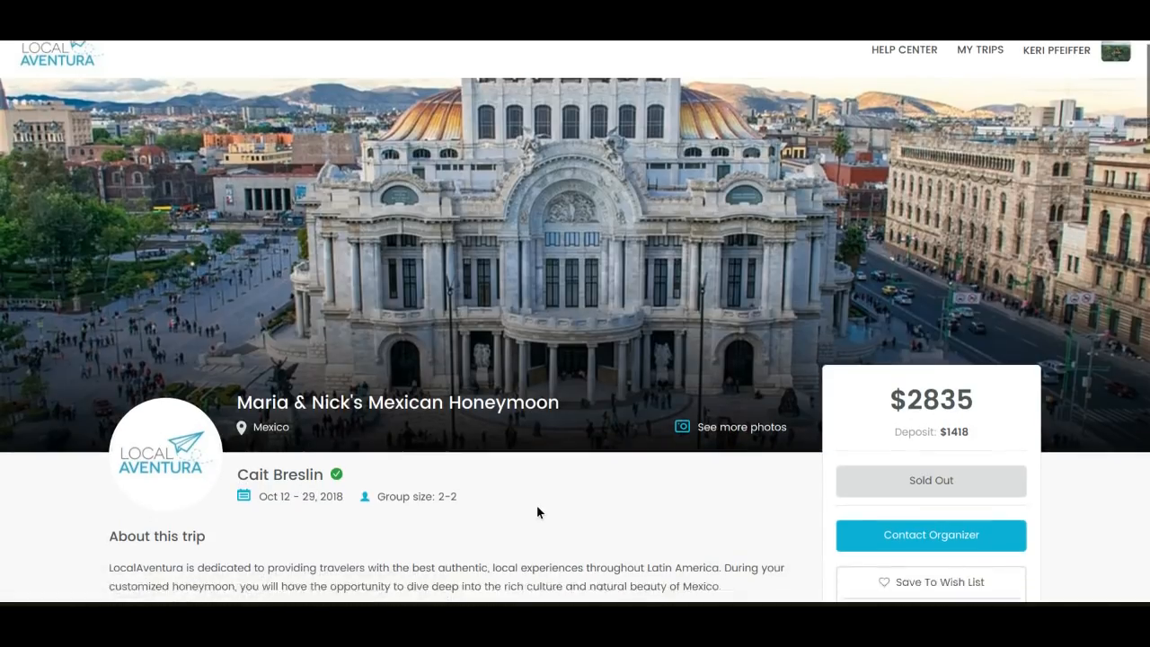
{"action": "scroll", "coordinate": [454, 346], "scroll_direction": "down", "scroll_amount": 3}
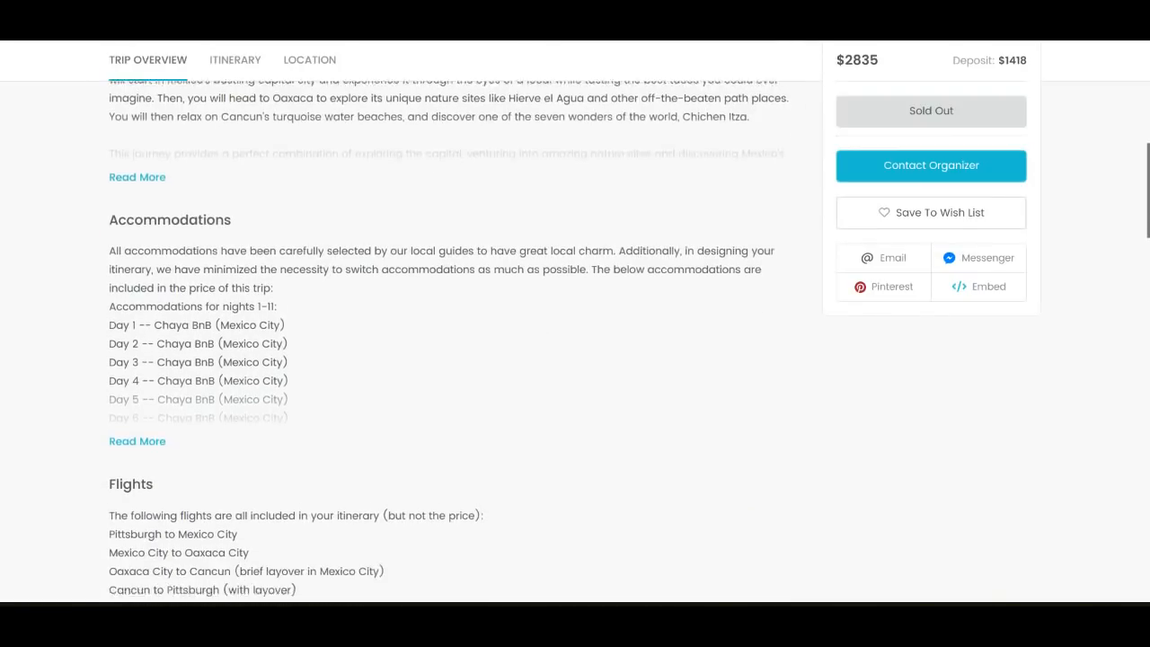
{"action": "scroll", "coordinate": [576, 342], "scroll_direction": "down", "scroll_amount": 5}
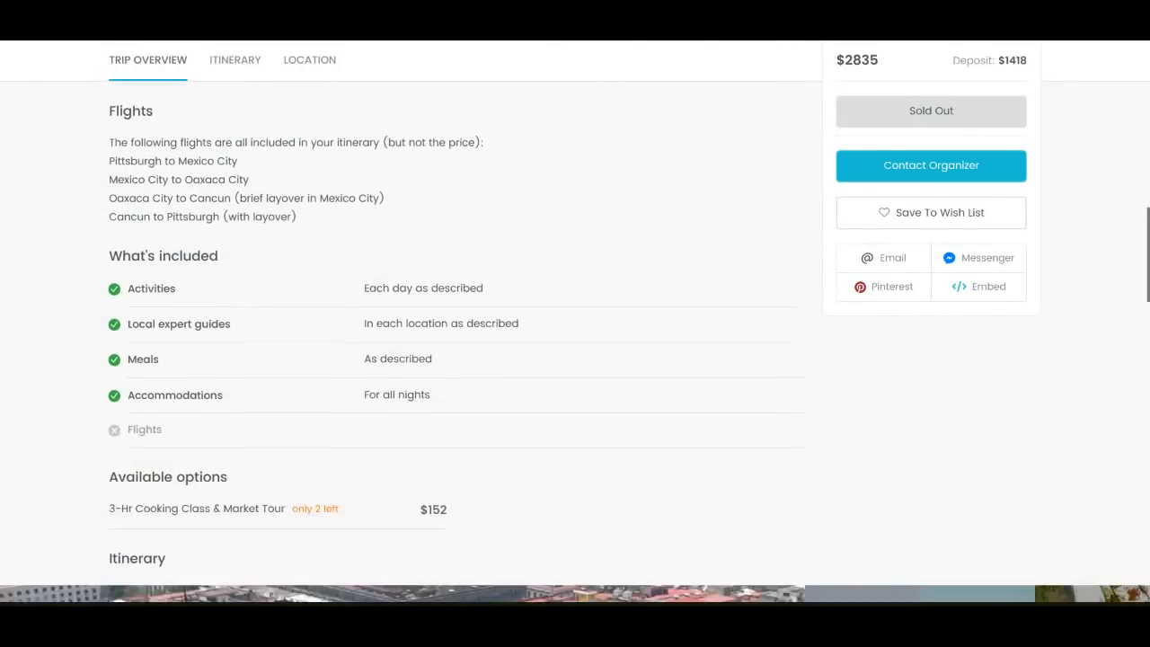
{"action": "scroll", "coordinate": [575, 342], "scroll_direction": "down", "scroll_amount": 3}
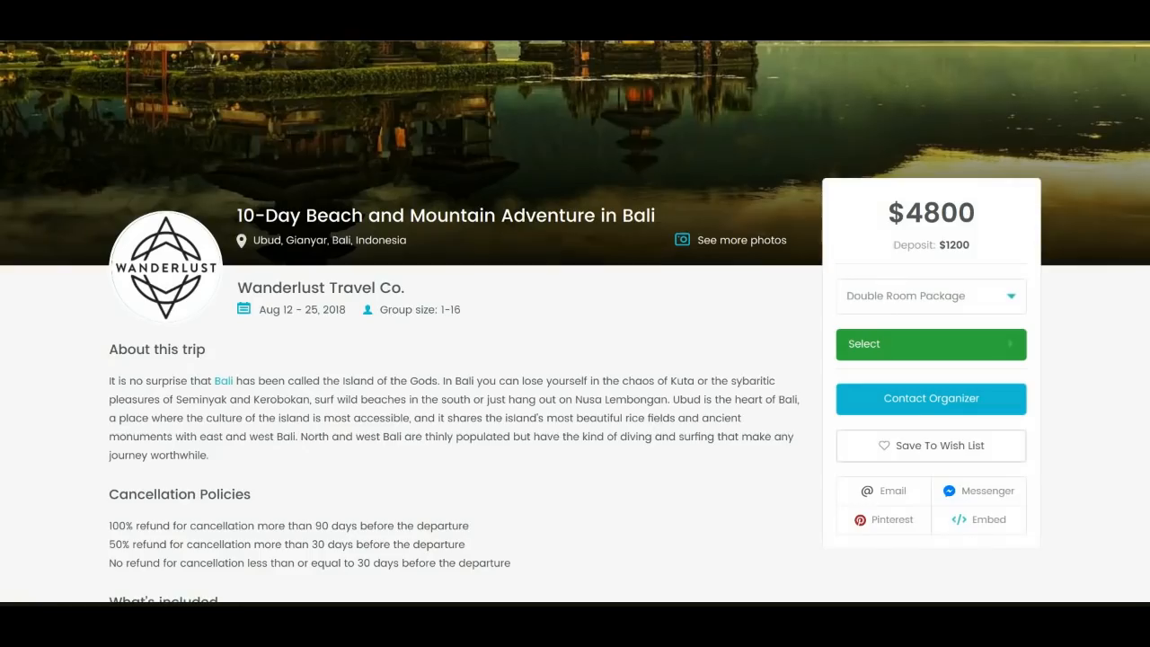
Start a booking with the Double Room Package on the Bali trip page and view the package choices and extra options
{"action": "scroll", "coordinate": [555, 293], "scroll_direction": "down", "scroll_amount": 1}
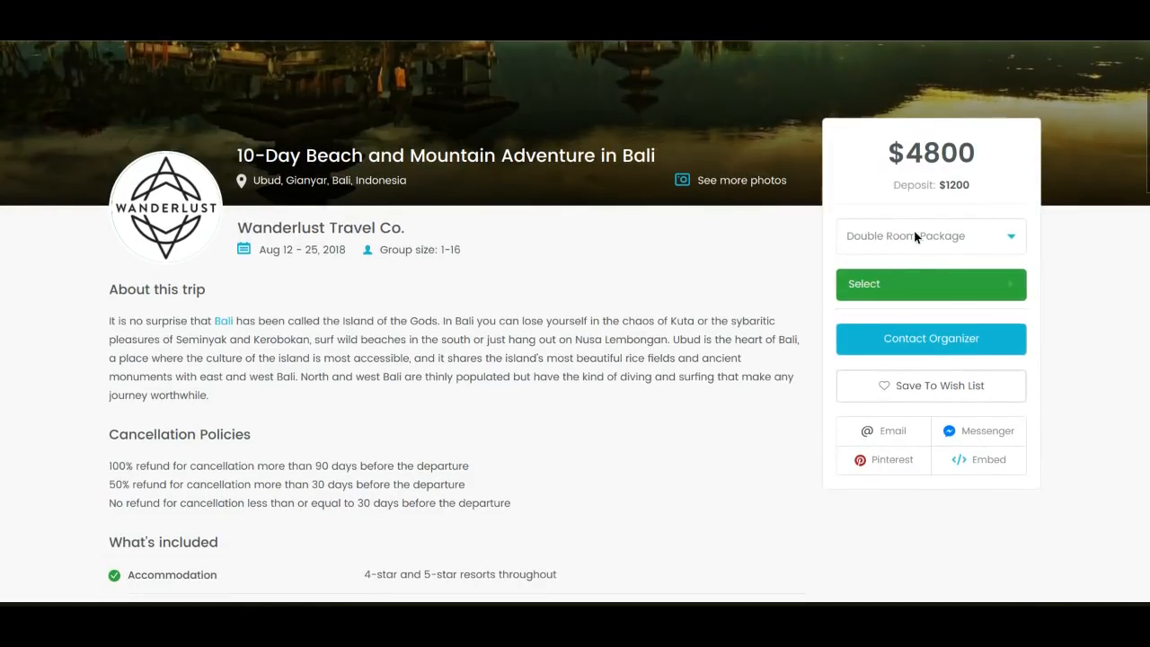
{"action": "left_click", "coordinate": [914, 284]}
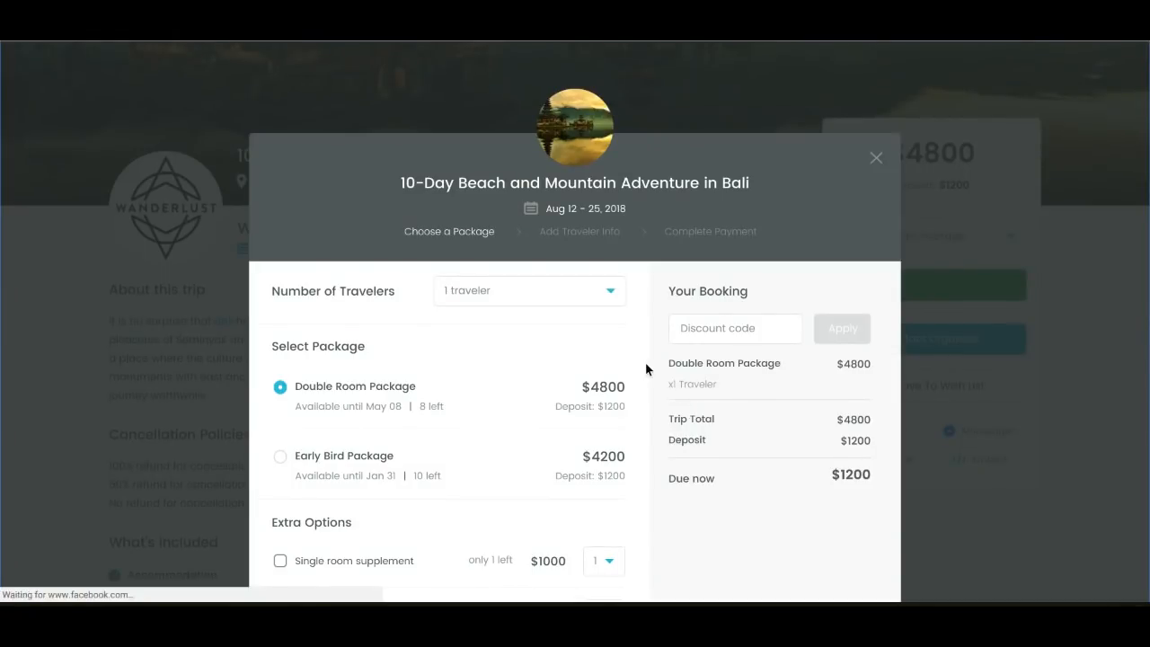
{"action": "scroll", "coordinate": [645, 364], "scroll_direction": "down", "scroll_amount": 1}
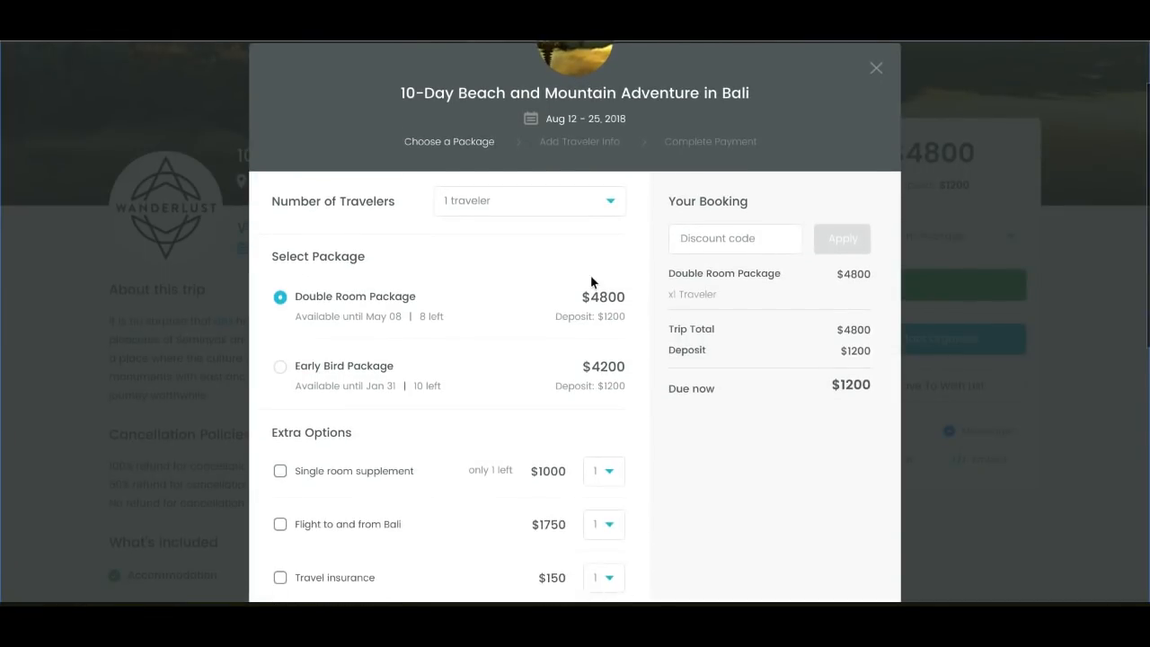
Check the traveler-count choices and add the Flight to and from Bali and Single room supplement extras to the booking
{"action": "left_click", "coordinate": [584, 211]}
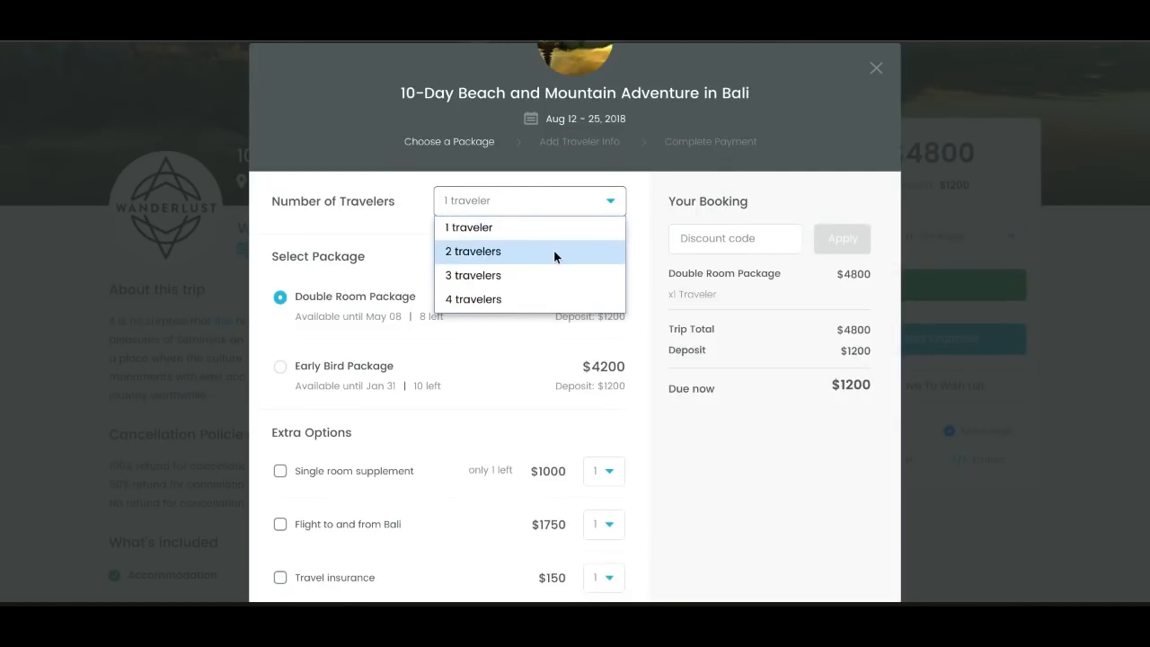
{"action": "left_click", "coordinate": [639, 261]}
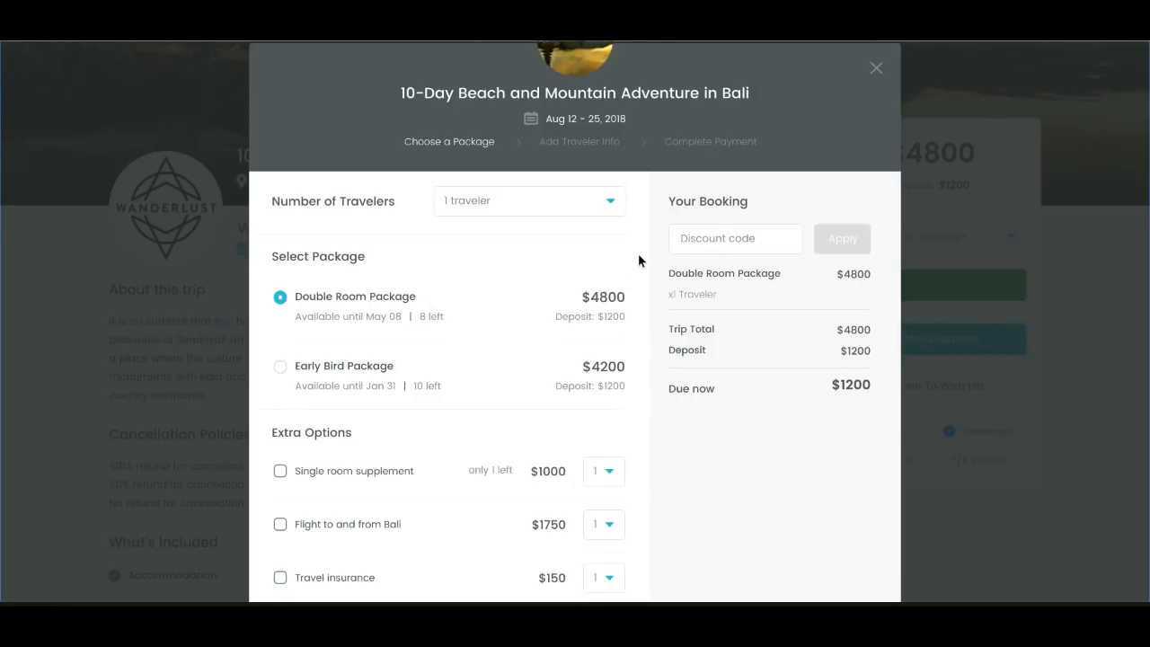
{"action": "scroll", "coordinate": [639, 261], "scroll_direction": "down", "scroll_amount": 1}
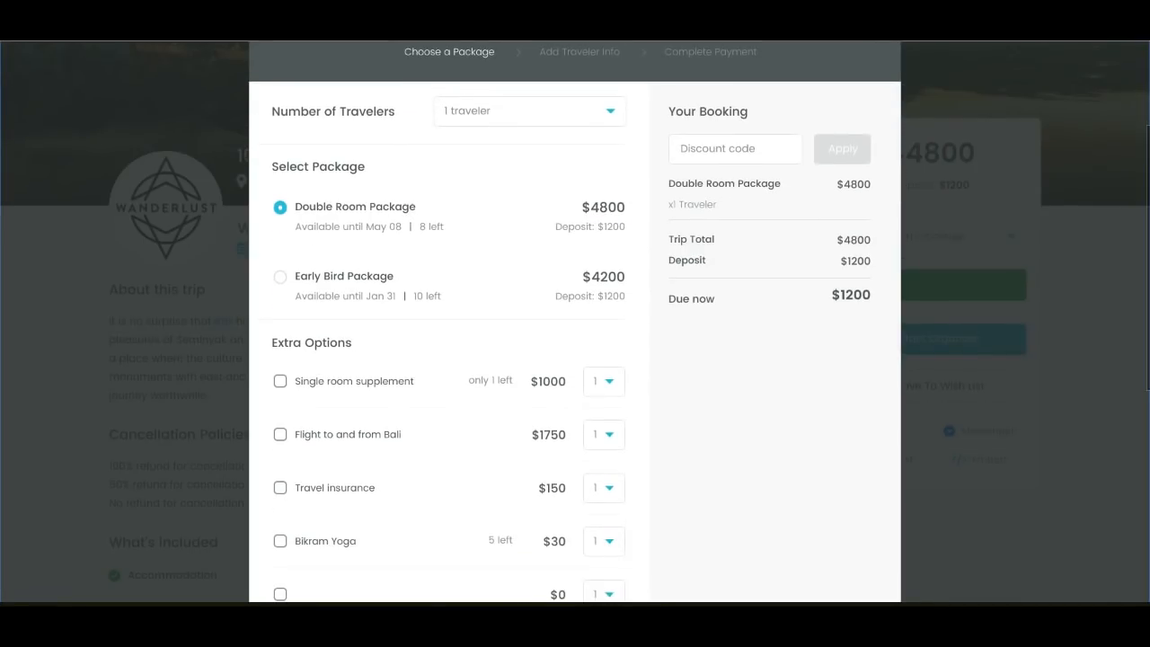
{"action": "scroll", "coordinate": [639, 261], "scroll_direction": "down", "scroll_amount": 2}
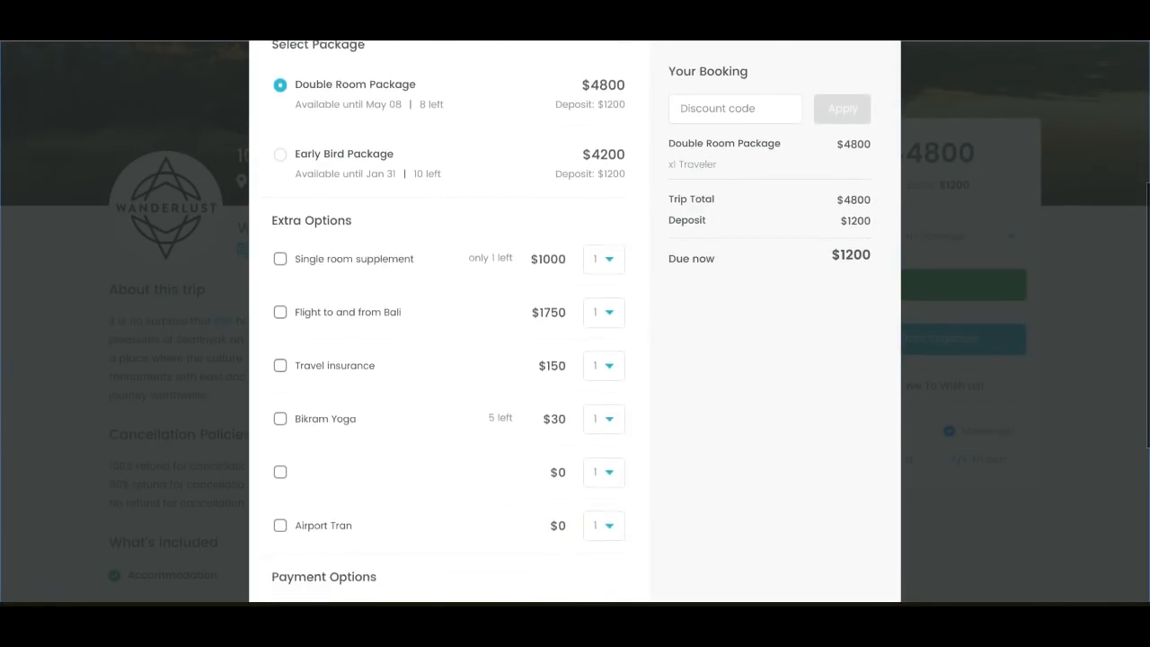
{"action": "scroll", "coordinate": [448, 321], "scroll_direction": "down", "scroll_amount": 1}
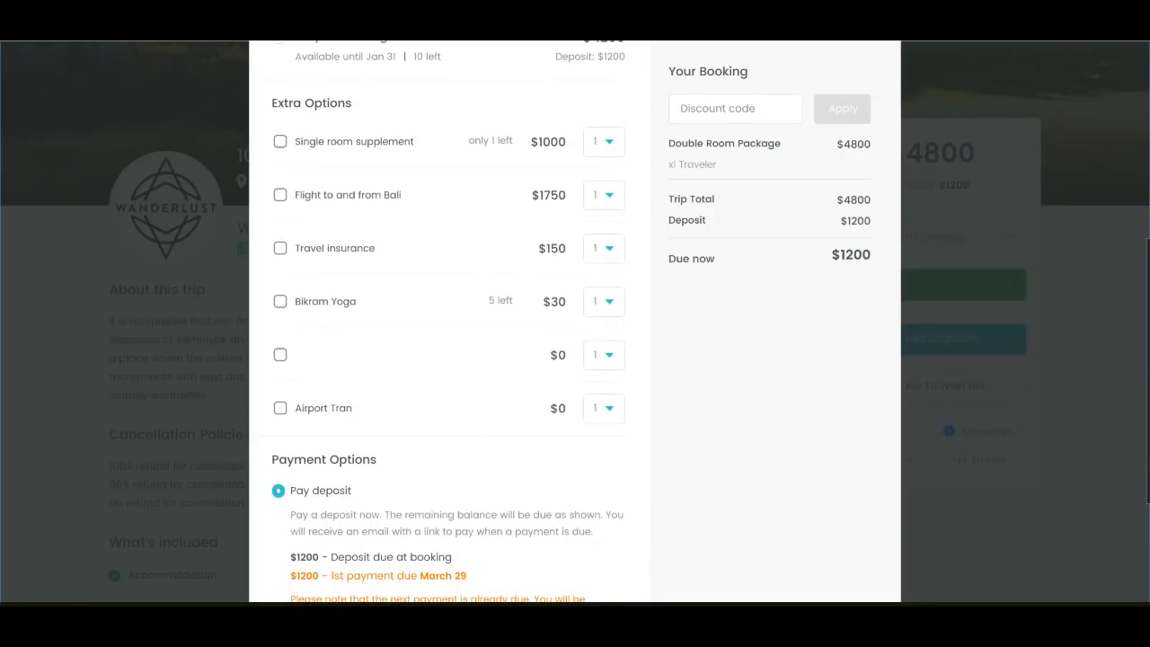
{"action": "left_click", "coordinate": [279, 195]}
{"action": "left_click", "coordinate": [280, 144]}
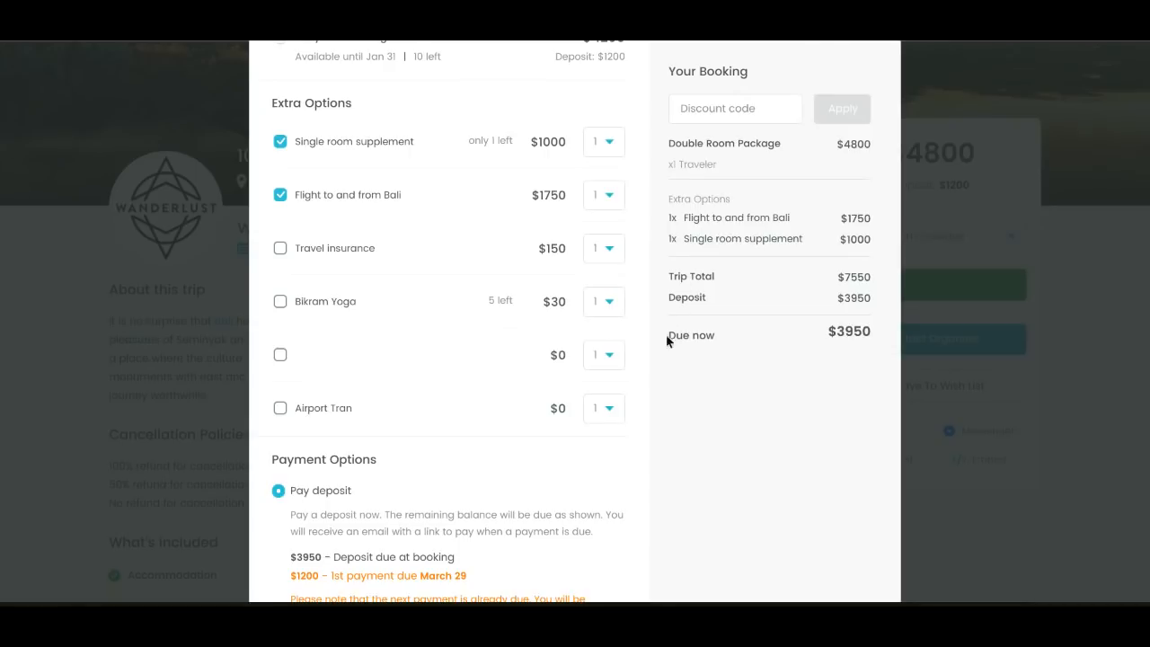
Review the payment schedule and continue the Bali booking with the Pay deposit option
{"action": "scroll", "coordinate": [656, 355], "scroll_direction": "down", "scroll_amount": 2}
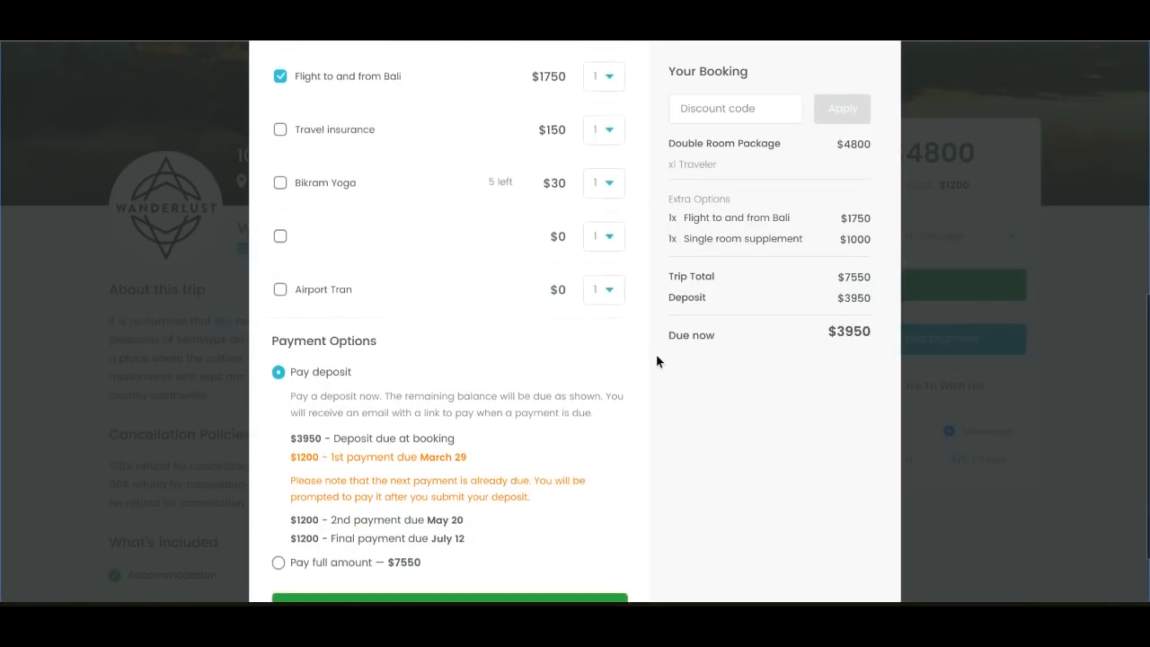
{"action": "scroll", "coordinate": [656, 360], "scroll_direction": "down", "scroll_amount": 2}
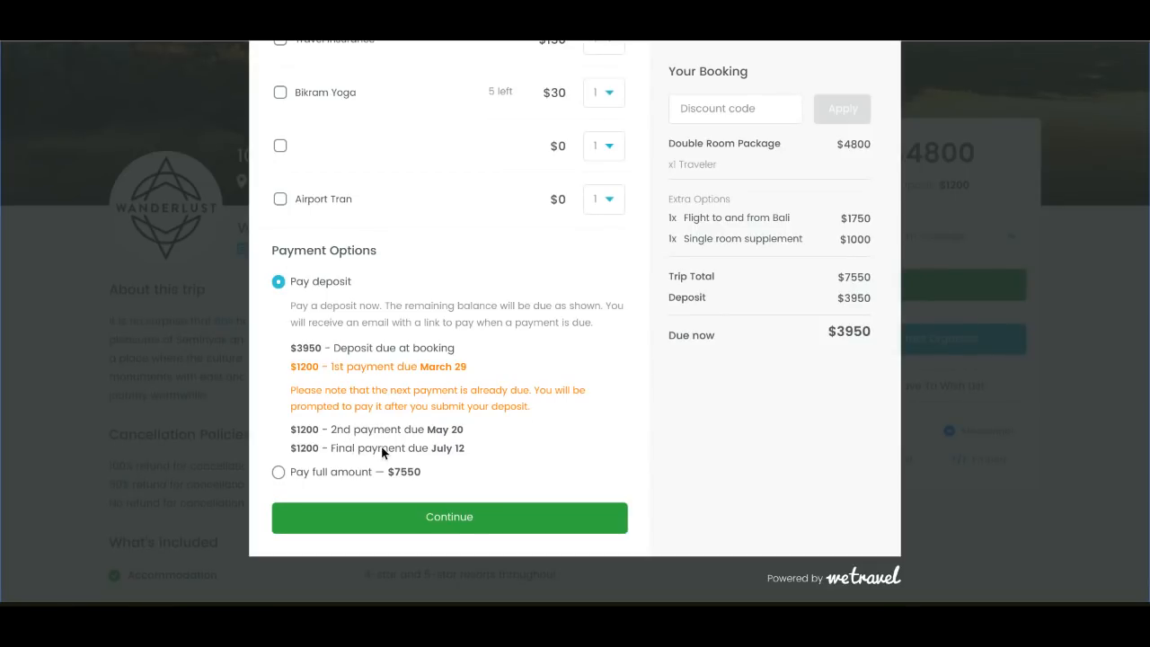
{"action": "left_click", "coordinate": [497, 530]}
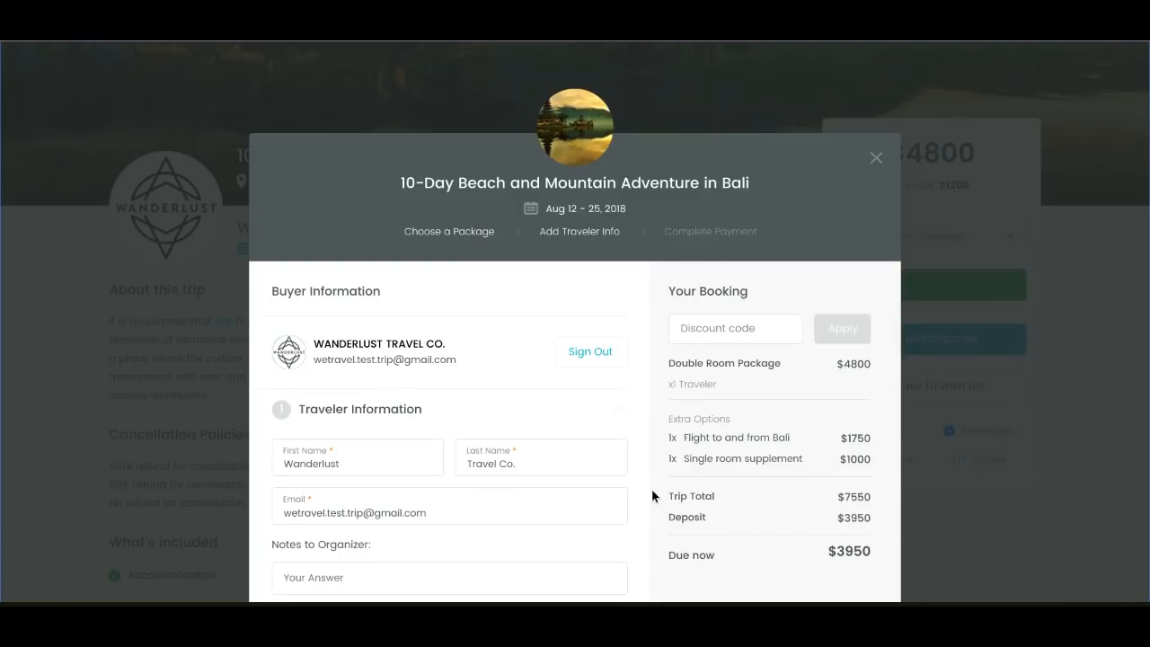
Answer the required traveler questions with Intermediate yoga experience, Flyer as the referral source and yes to the cancellation policies
{"action": "scroll", "coordinate": [651, 489], "scroll_direction": "down", "scroll_amount": 4}
{"action": "scroll", "coordinate": [652, 489], "scroll_direction": "down", "scroll_amount": 3}
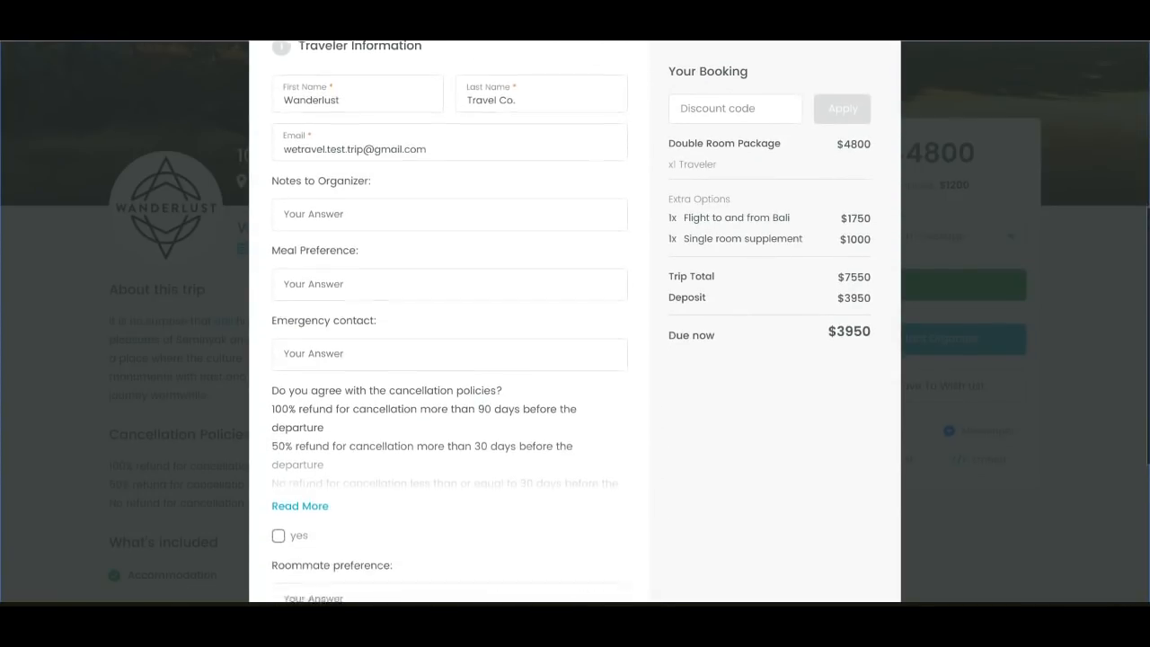
{"action": "scroll", "coordinate": [449, 333], "scroll_direction": "down", "scroll_amount": 1}
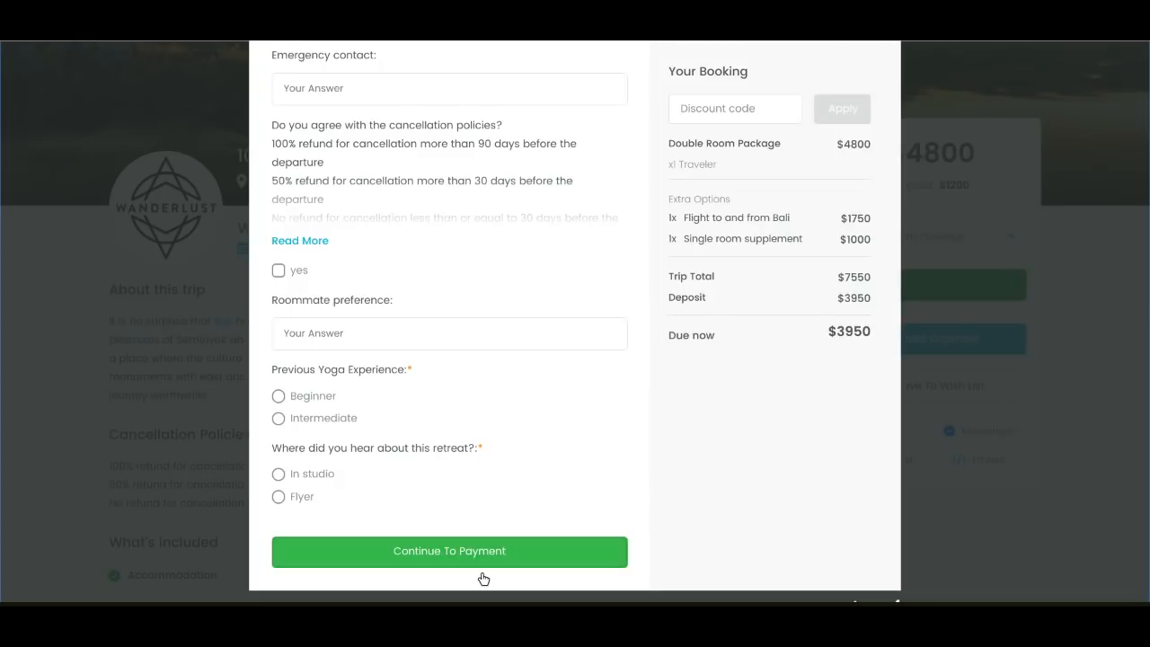
{"action": "left_click", "coordinate": [442, 561]}
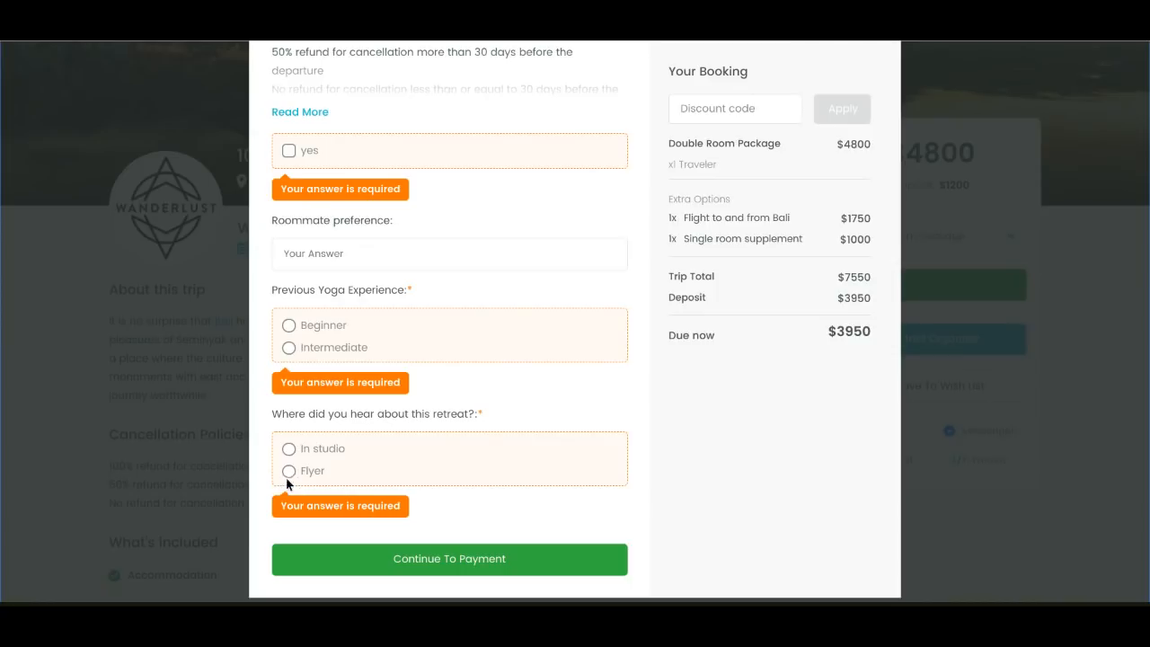
{"action": "left_click", "coordinate": [288, 472]}
{"action": "left_click", "coordinate": [290, 348]}
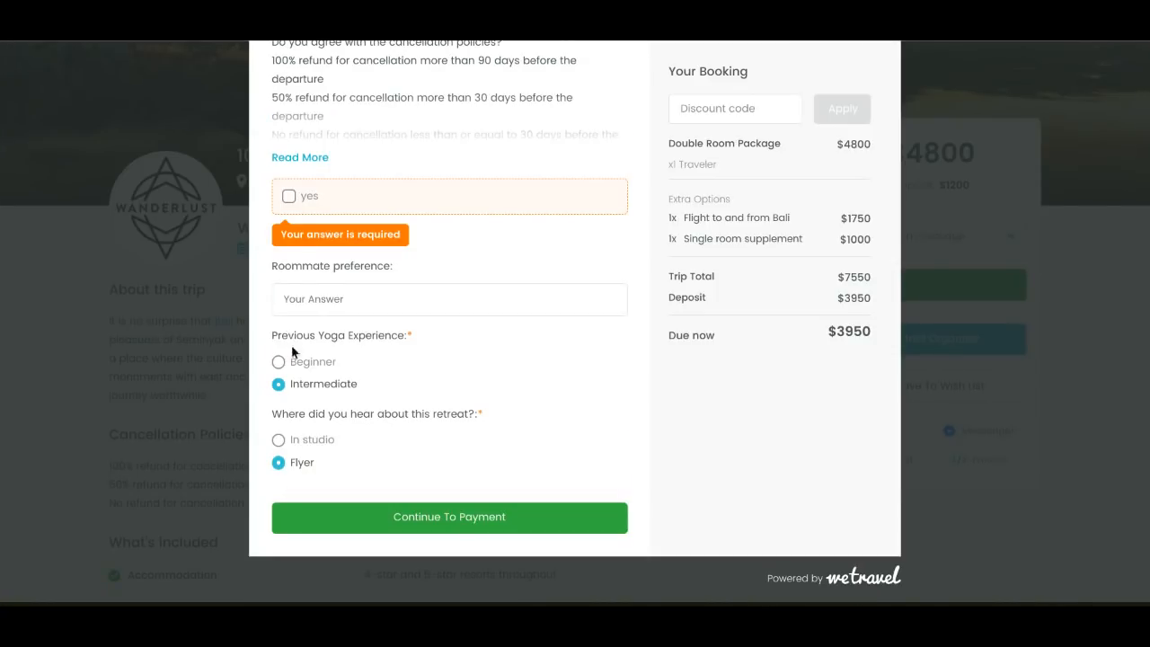
{"action": "left_click", "coordinate": [287, 198]}
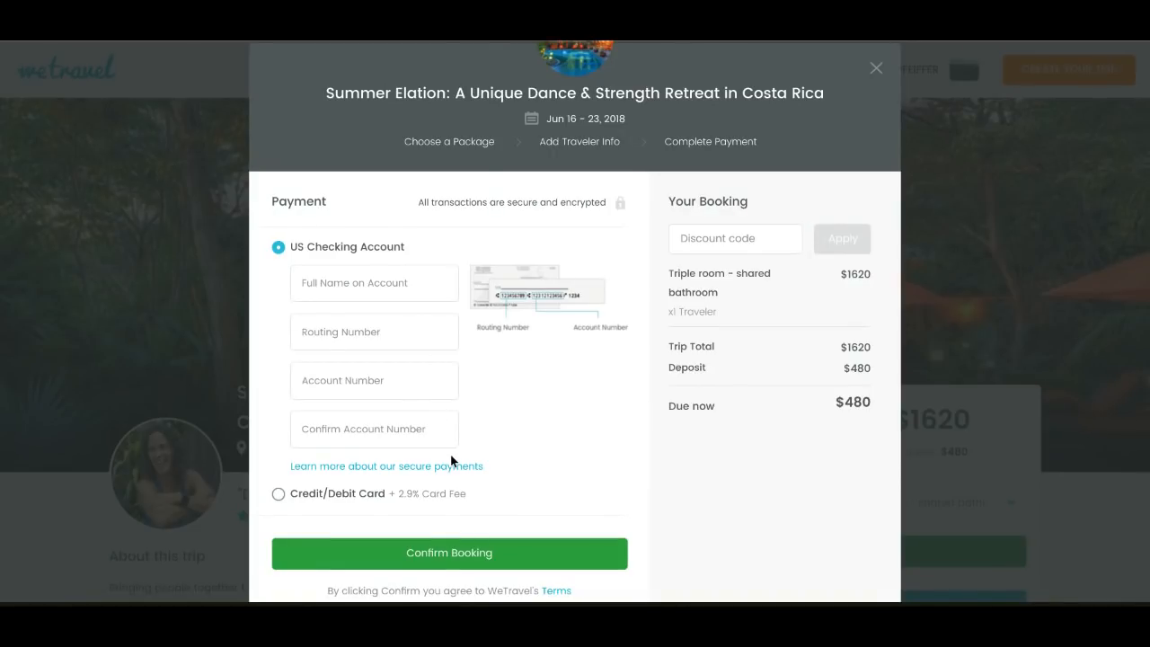
Choose Credit/Debit Card as the Costa Rica retreat's payment method and highlight the credit card fee in the booking summary
{"action": "left_click", "coordinate": [277, 497]}
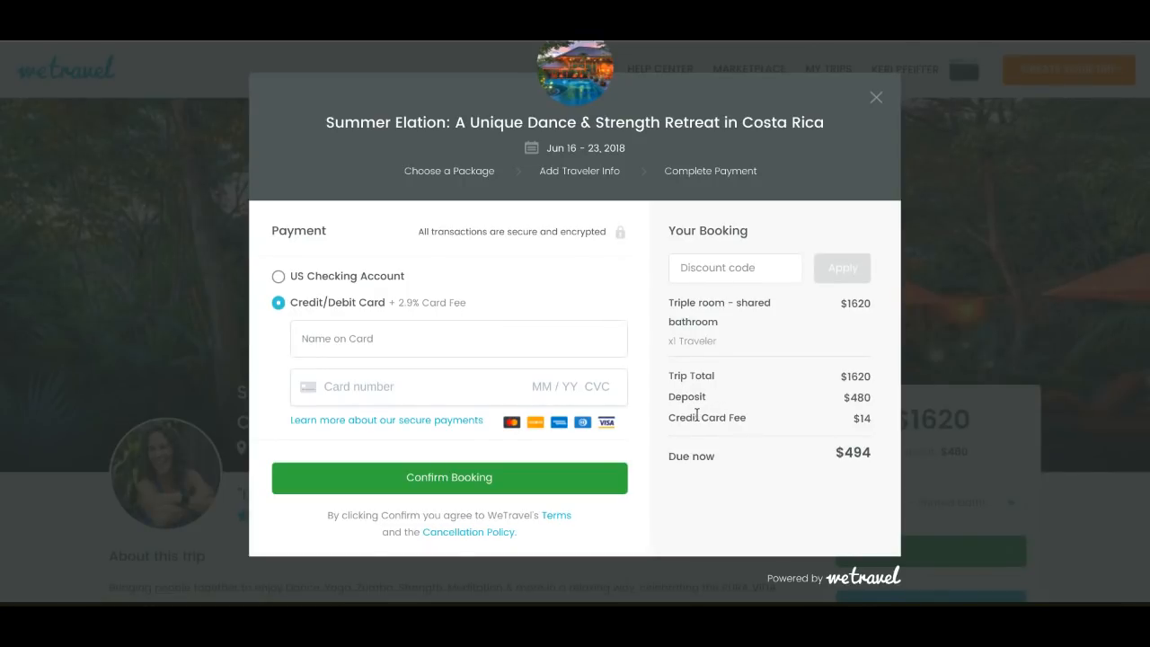
{"action": "left_click_drag", "start_coordinate": [668, 417], "coordinate": [866, 429]}
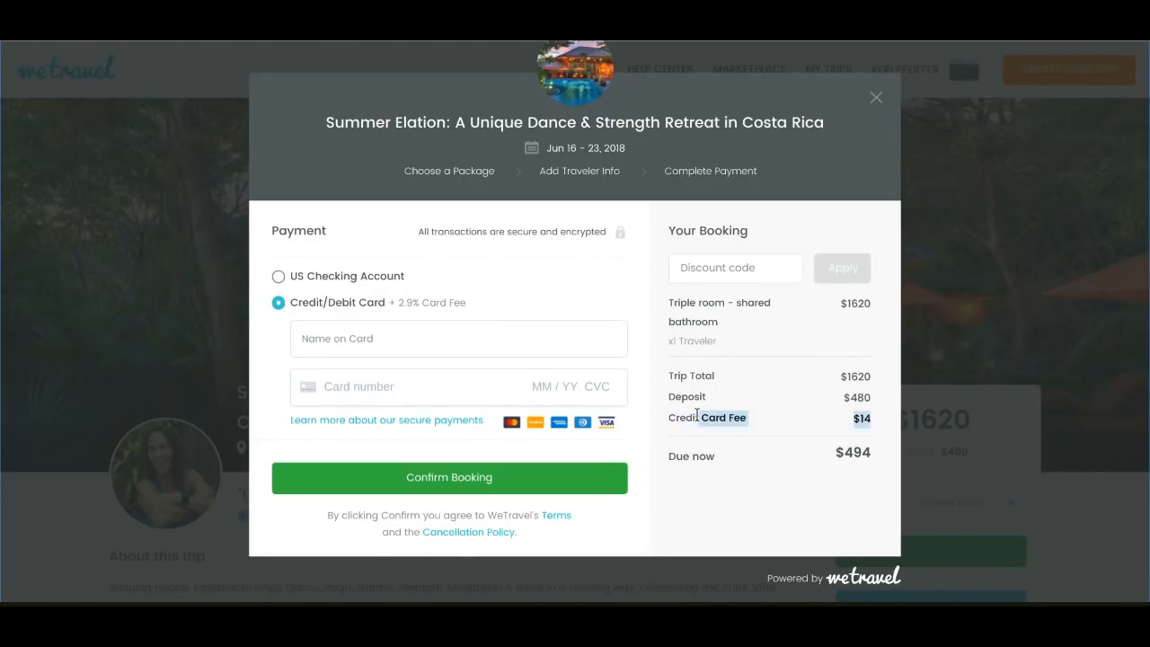
{"action": "left_click", "coordinate": [479, 309]}
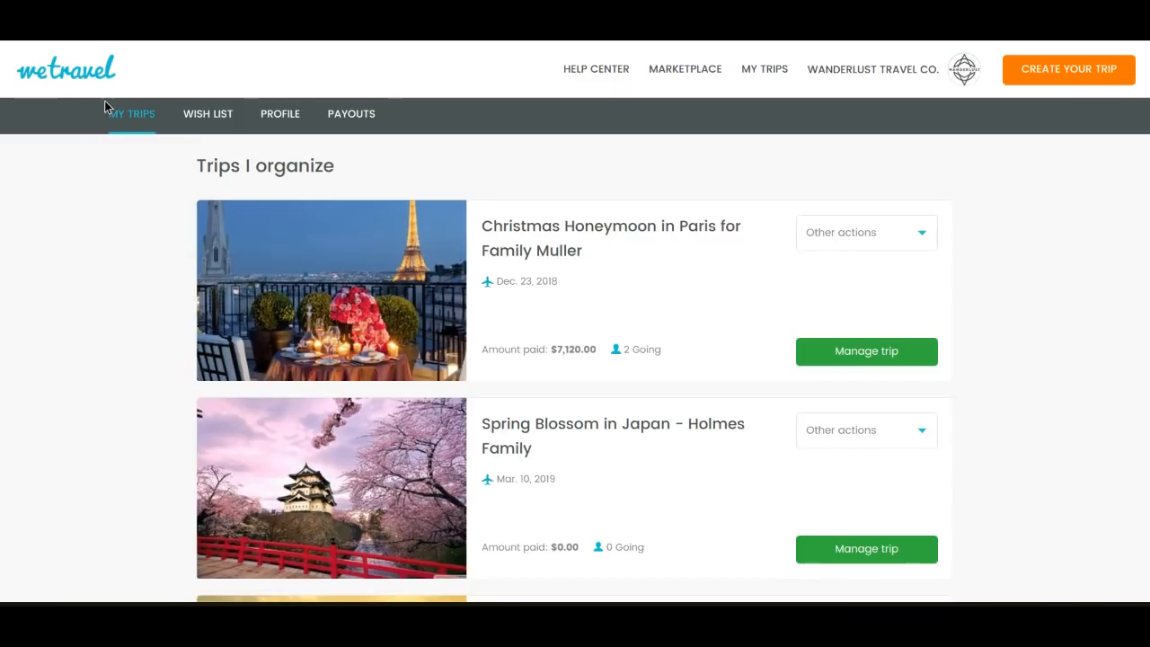
Browse the list of organized trips and view the other actions available for the Christmas Honeymoon in Paris trip
{"action": "scroll", "coordinate": [136, 223], "scroll_direction": "down", "scroll_amount": 2}
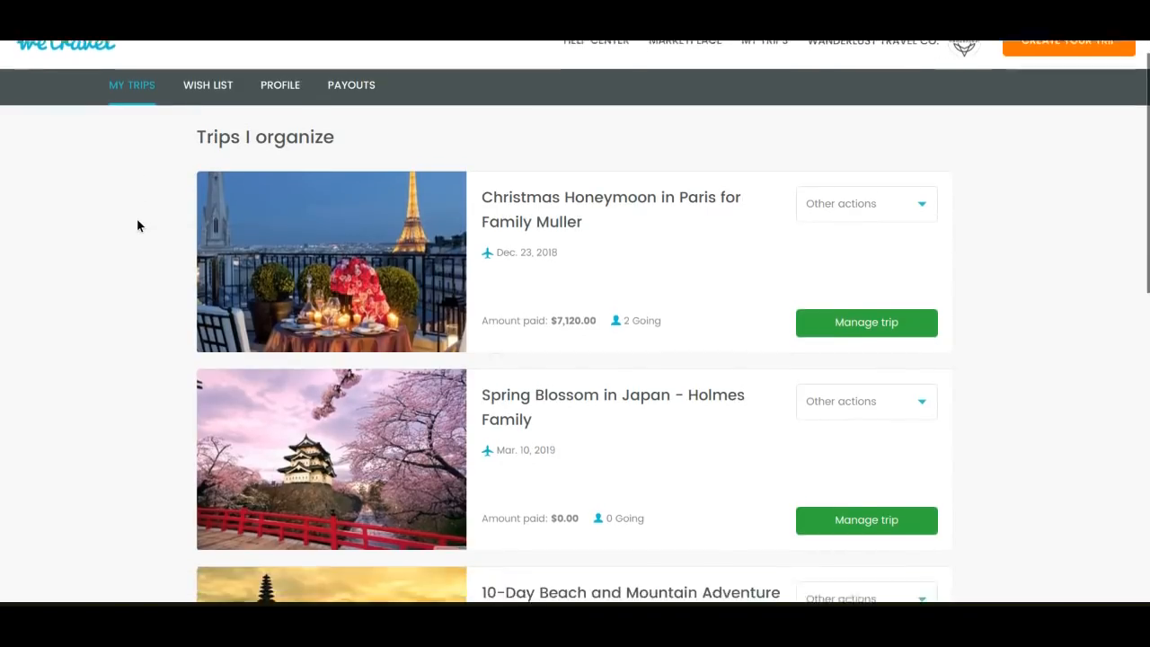
{"action": "scroll", "coordinate": [137, 226], "scroll_direction": "down", "scroll_amount": 3}
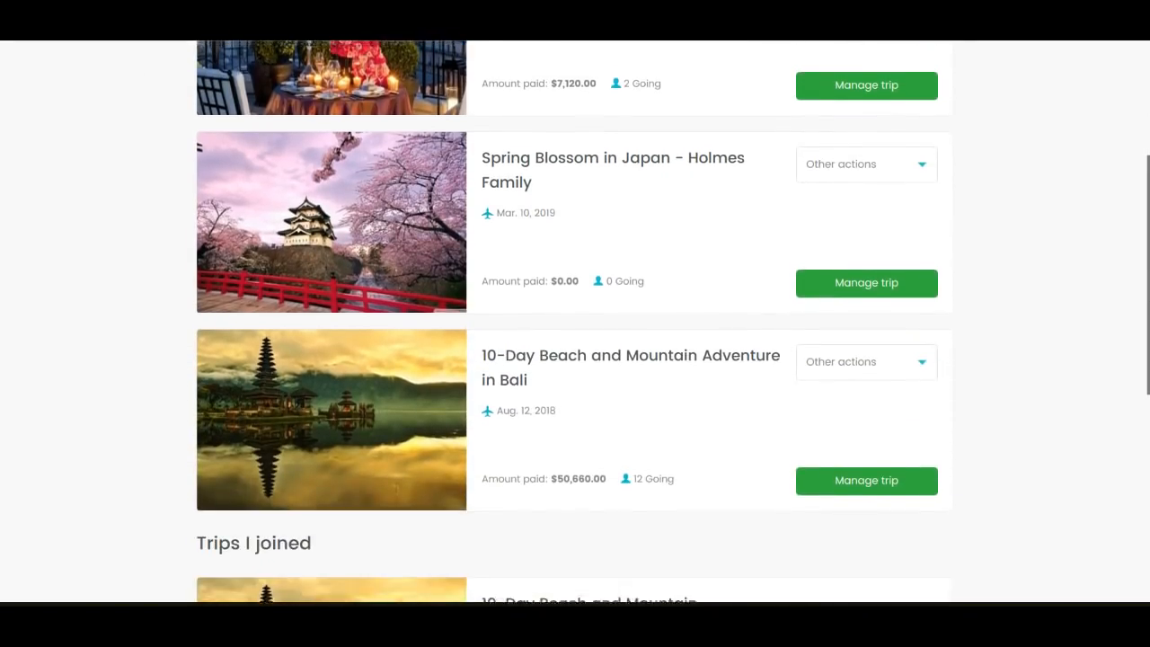
{"action": "scroll", "coordinate": [575, 321], "scroll_direction": "up", "scroll_amount": 4}
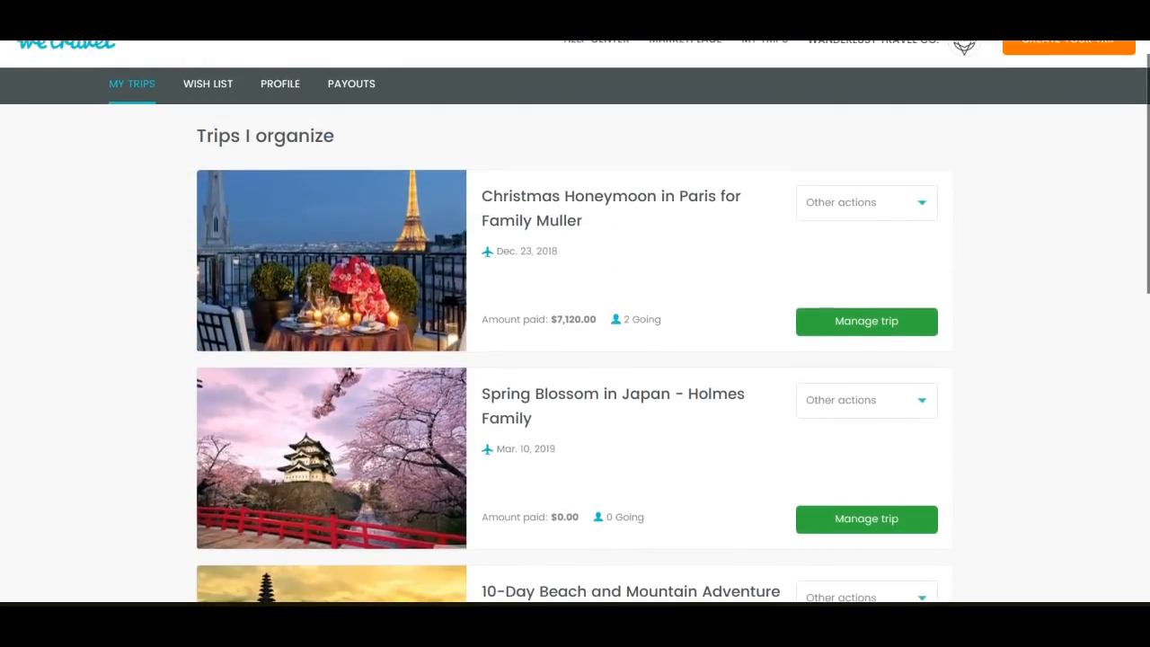
{"action": "left_click", "coordinate": [845, 201]}
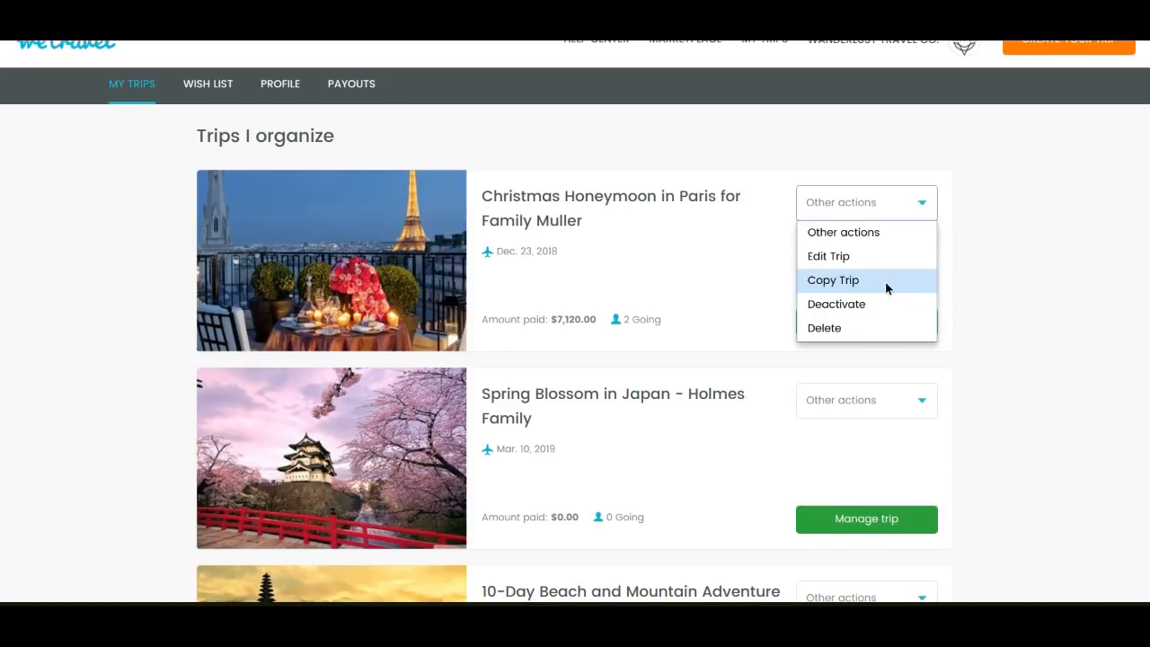
{"action": "left_click", "coordinate": [996, 241]}
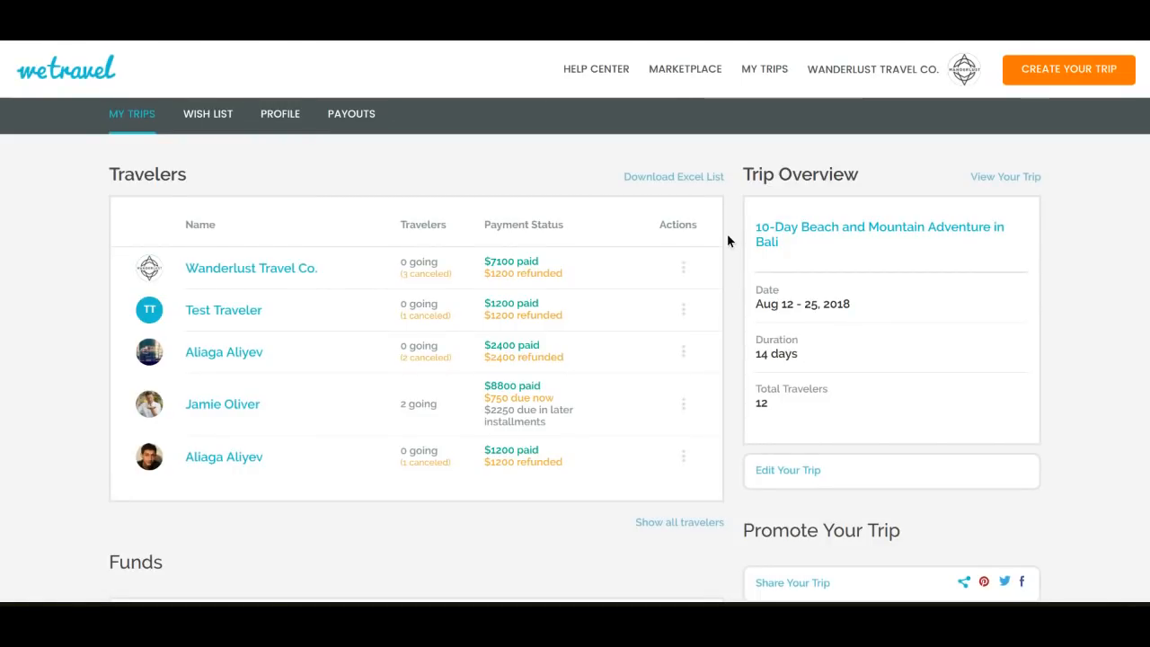
View the action choices and message form for Wanderlust Travel Co. in the Bali trip's traveler list, closing the form without sending
{"action": "scroll", "coordinate": [728, 240], "scroll_direction": "down", "scroll_amount": 1}
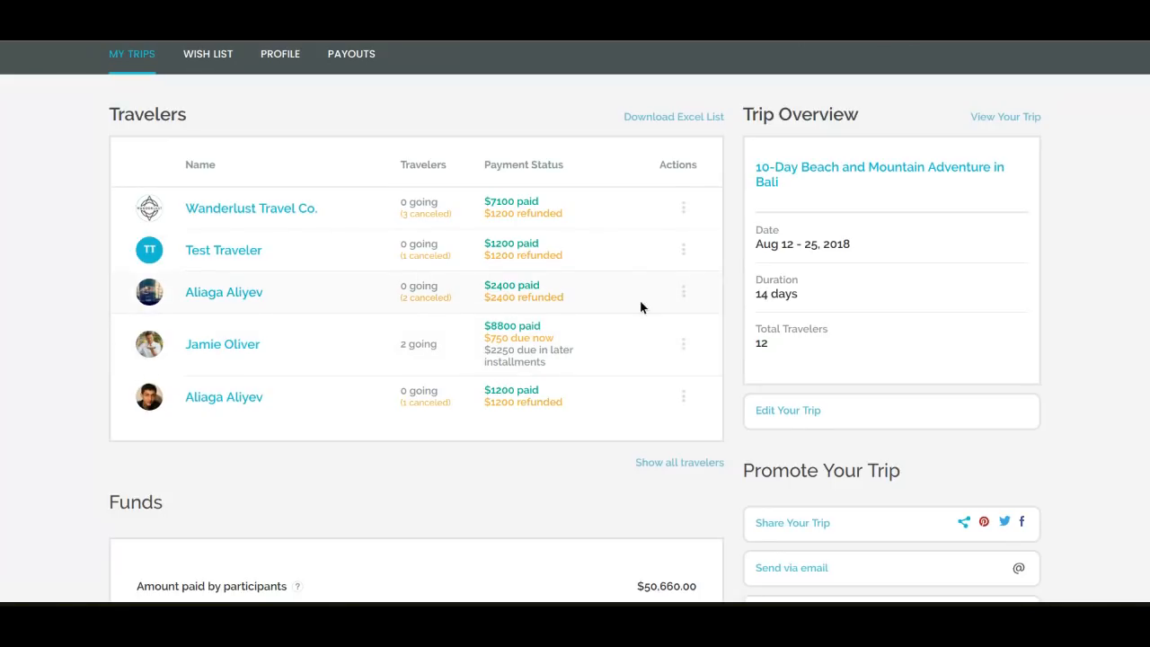
{"action": "left_click", "coordinate": [691, 214]}
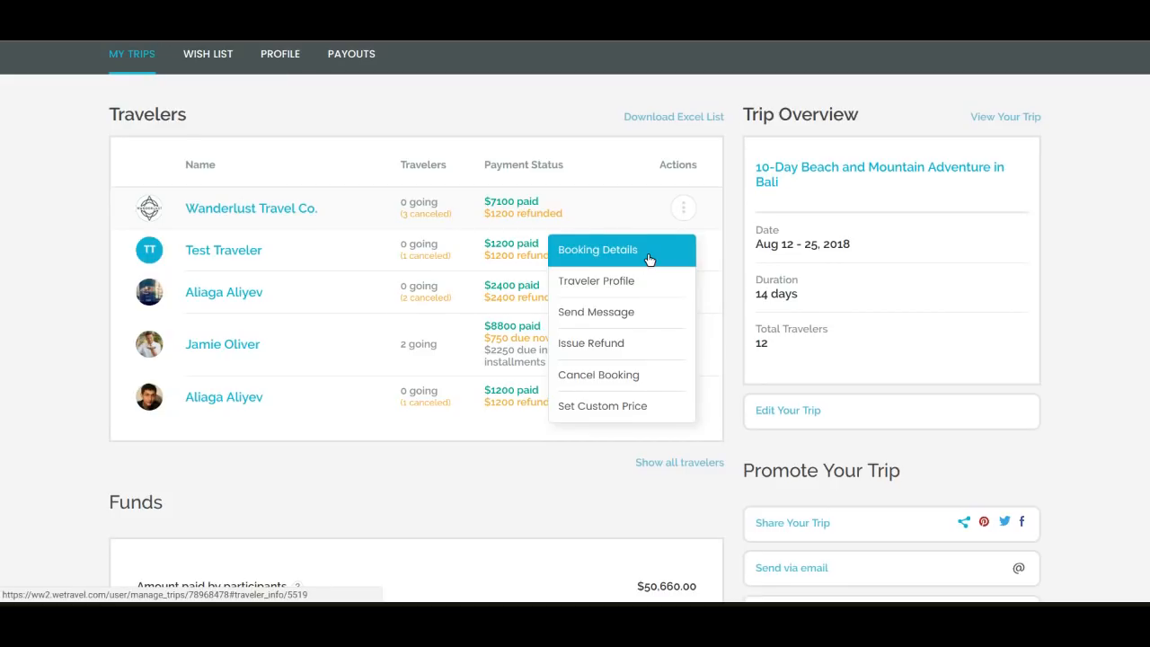
{"action": "left_click", "coordinate": [661, 312]}
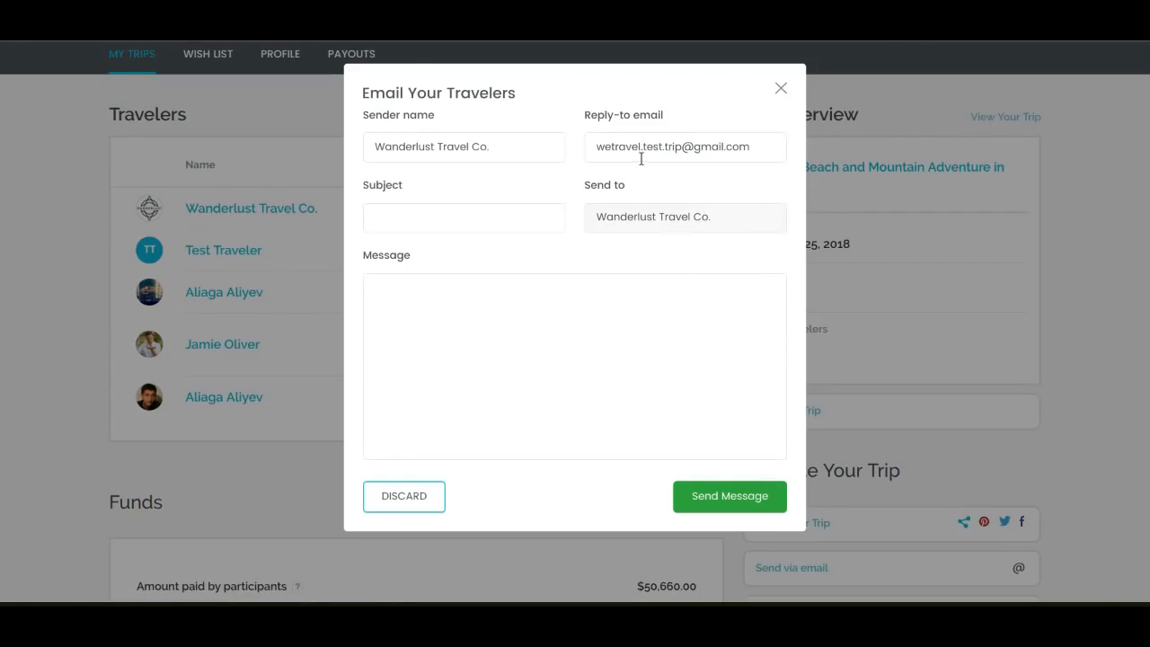
{"action": "left_click", "coordinate": [781, 88]}
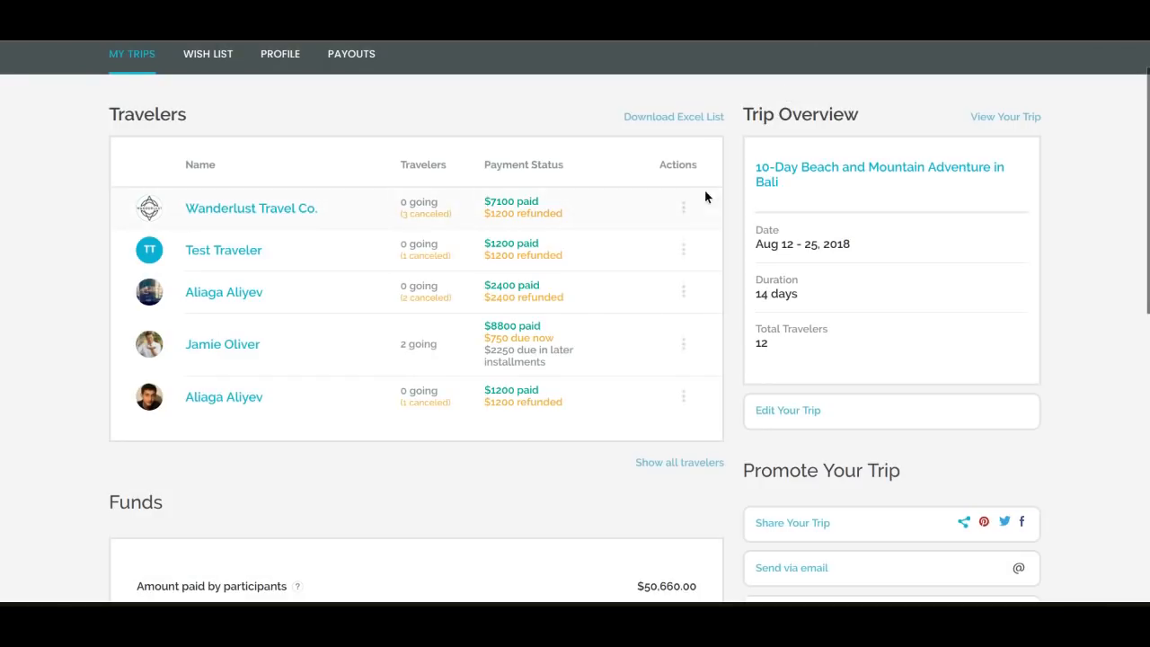
Examine the refund options for Wanderlust Travel Co.'s booking, close them and view the remaining booking actions
{"action": "left_click", "coordinate": [685, 207]}
{"action": "left_click", "coordinate": [623, 356]}
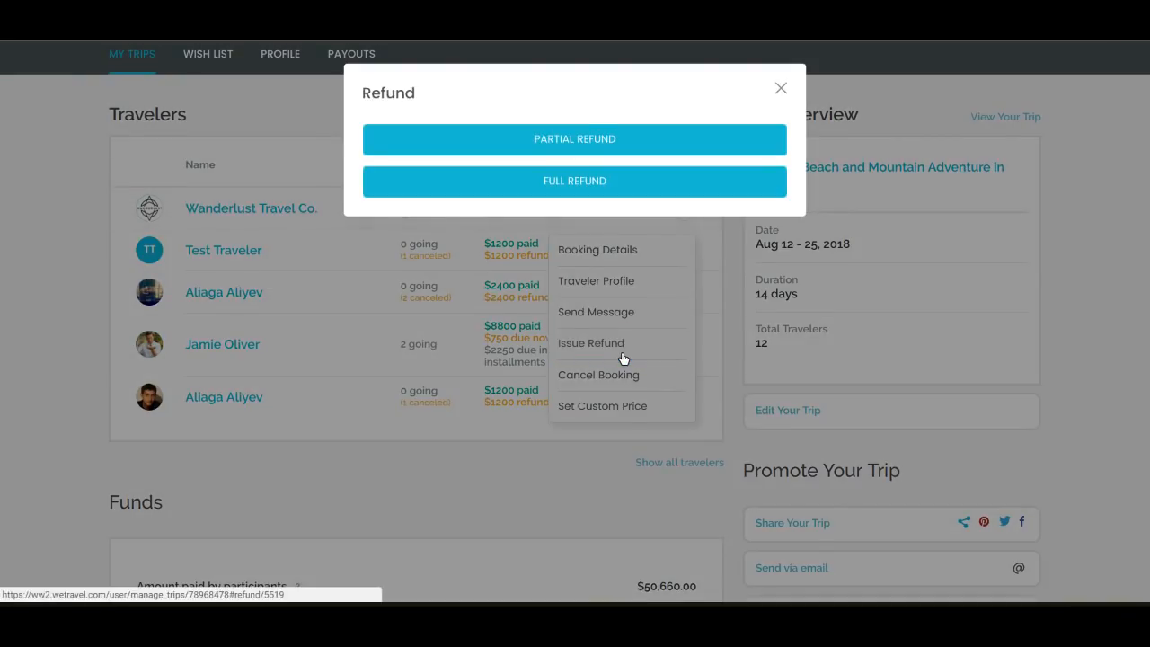
{"action": "left_click", "coordinate": [781, 89]}
{"action": "left_click", "coordinate": [684, 207]}
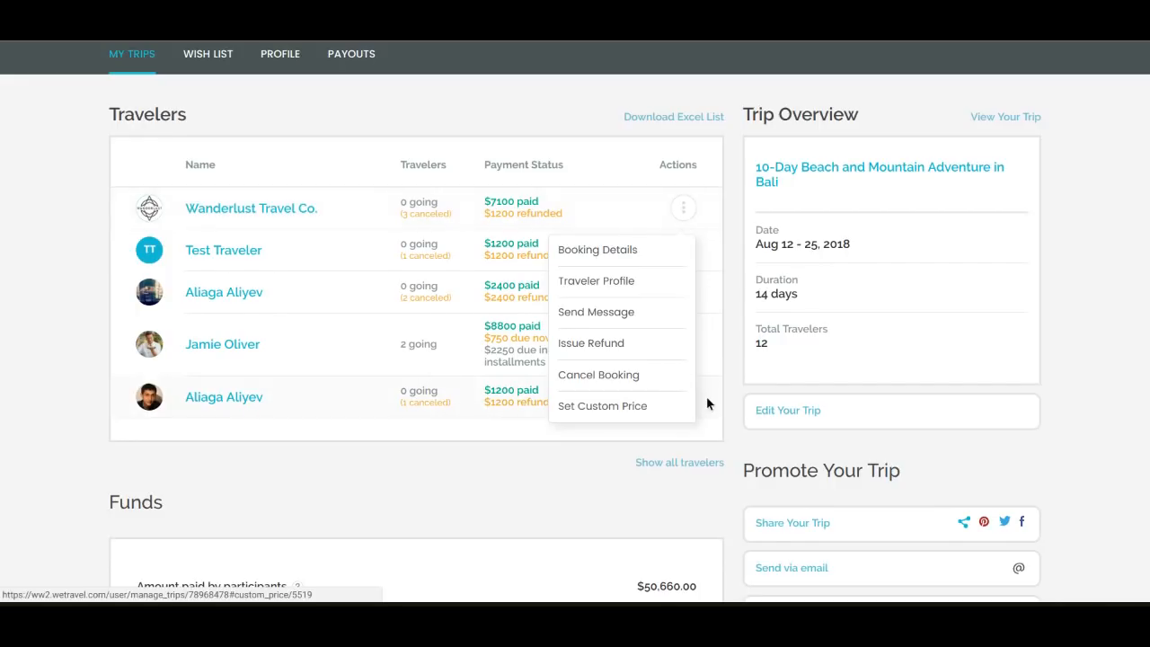
{"action": "left_click", "coordinate": [733, 392]}
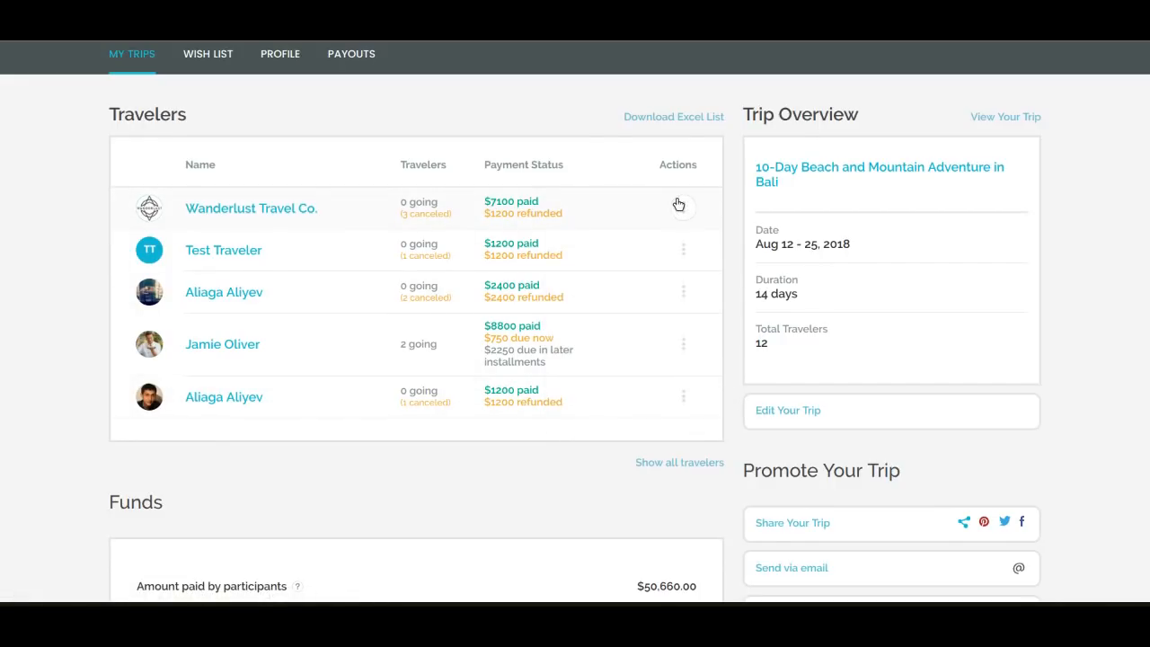
Download the Bali trip's Excel traveler list and review its Payment Information and Traveler Information sheets
{"action": "left_click", "coordinate": [670, 118]}
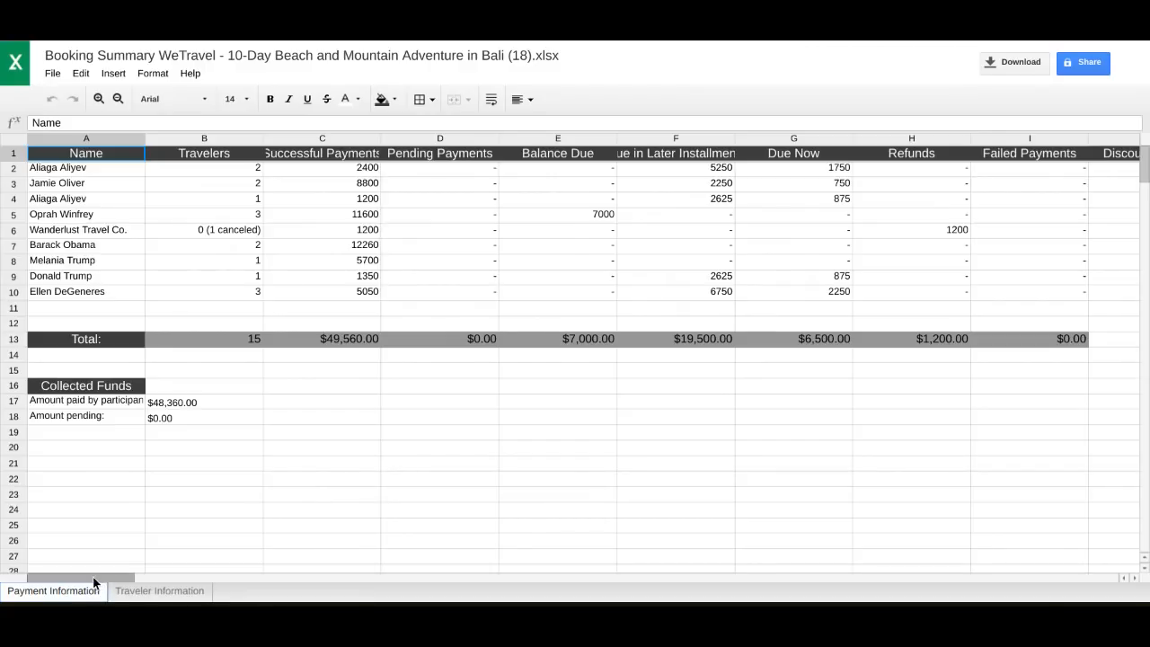
{"action": "left_click_drag", "start_coordinate": [93, 582], "coordinate": [103, 582]}
{"action": "scroll", "coordinate": [103, 582], "scroll_direction": "right", "scroll_amount": 3}
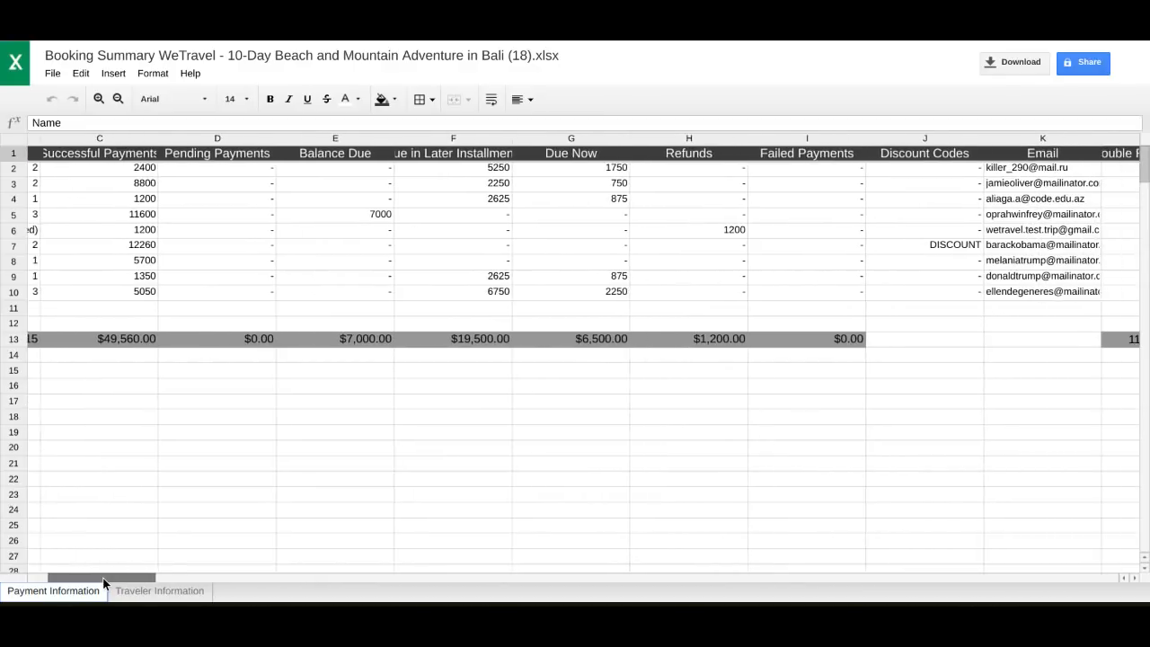
{"action": "scroll", "coordinate": [104, 583], "scroll_direction": "right", "scroll_amount": 4}
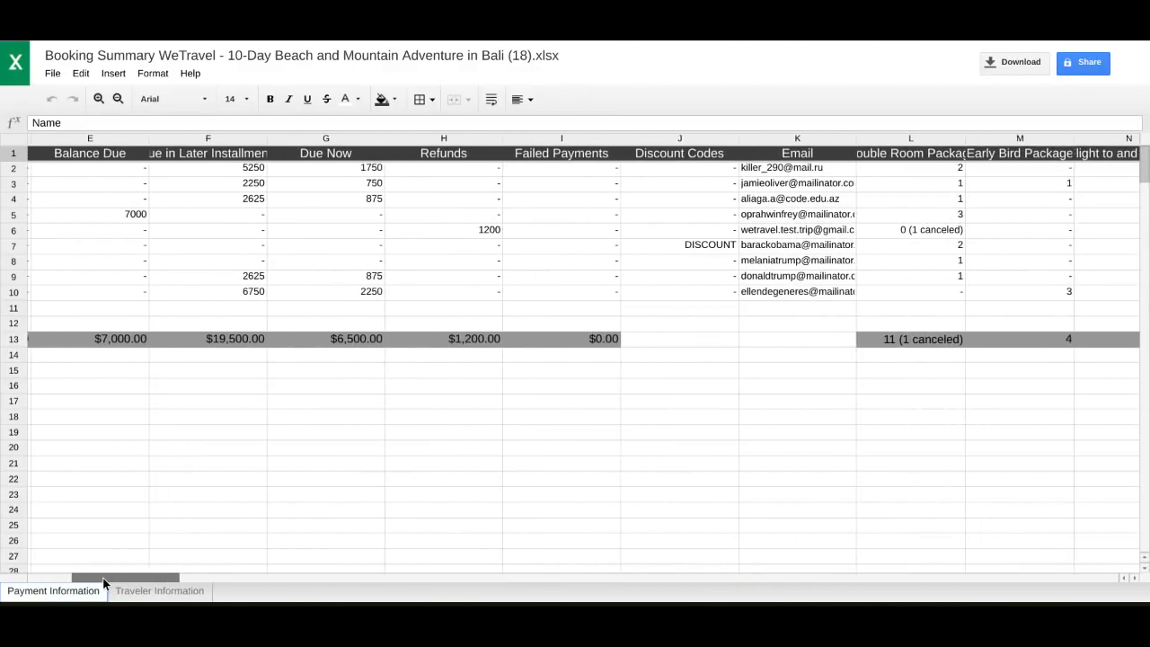
{"action": "scroll", "coordinate": [104, 583], "scroll_direction": "right", "scroll_amount": 3}
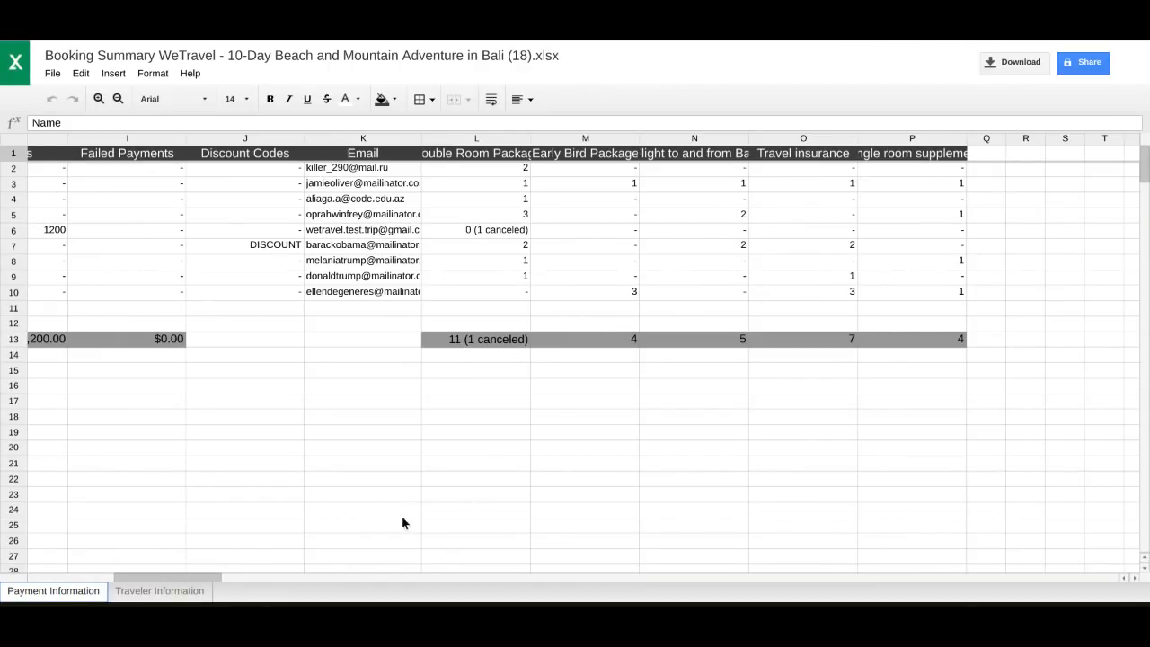
{"action": "left_click", "coordinate": [163, 592]}
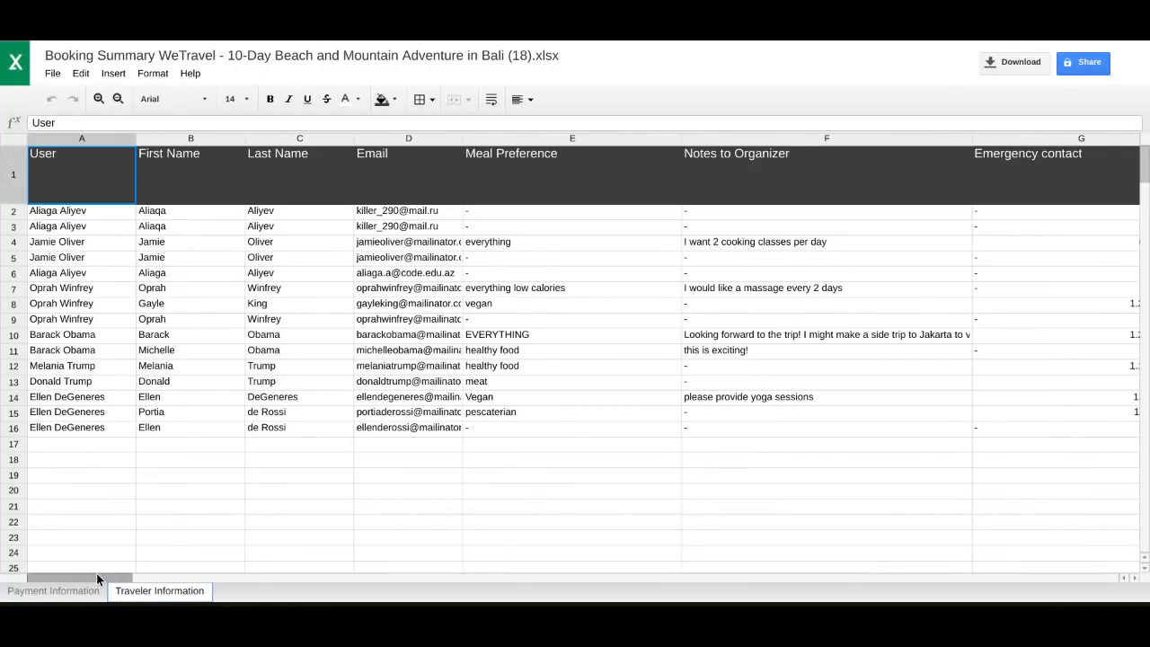
{"action": "mouse_move", "coordinate": [97, 580]}
{"action": "left_mouse_down"}
{"action": "mouse_move", "coordinate": [118, 579]}
{"action": "mouse_move", "coordinate": [79, 588]}
{"action": "left_mouse_up"}
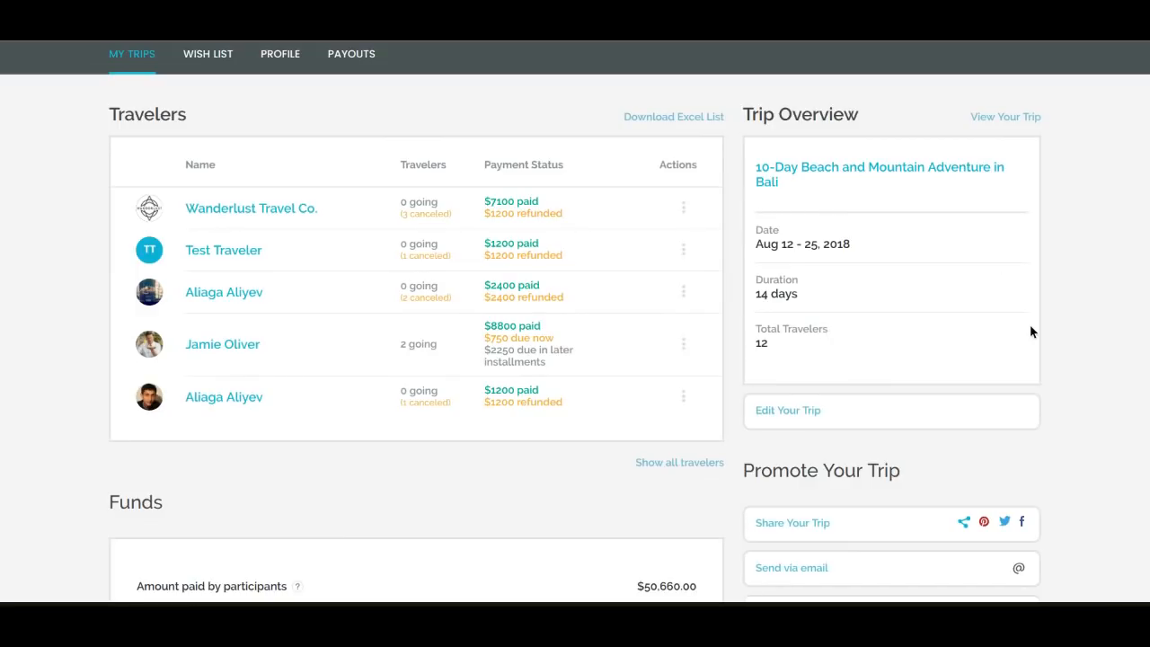
Open the sharing options for the Bali trip, shorten its share link and close the dialog
{"action": "scroll", "coordinate": [1077, 337], "scroll_direction": "down", "scroll_amount": 3}
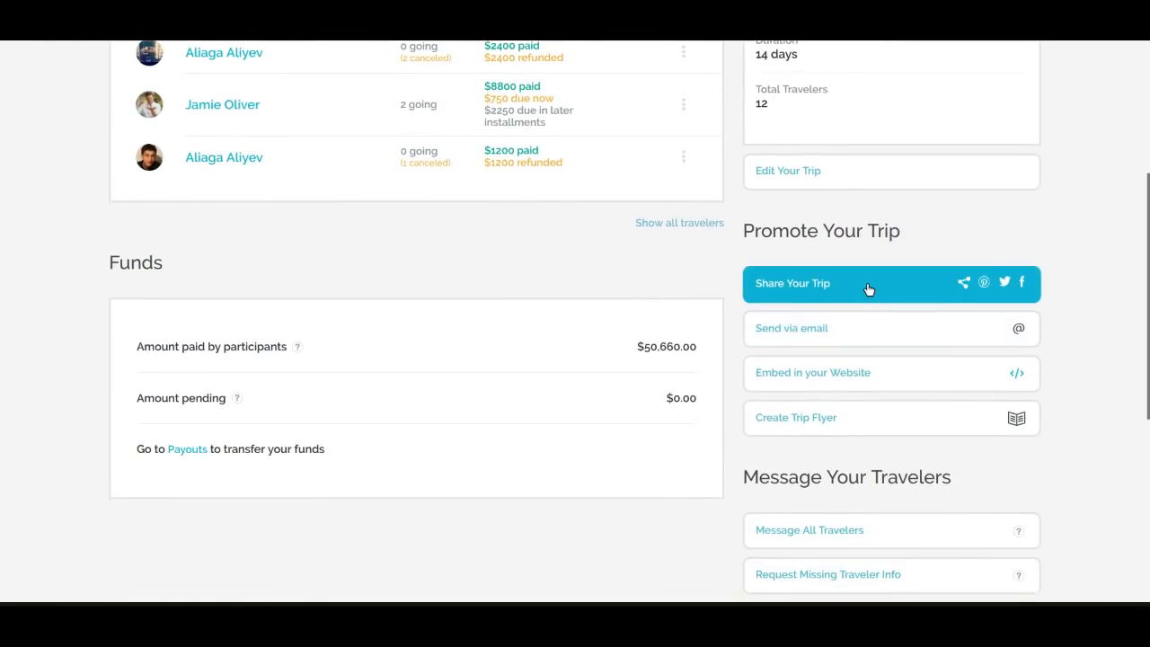
{"action": "left_click", "coordinate": [867, 282]}
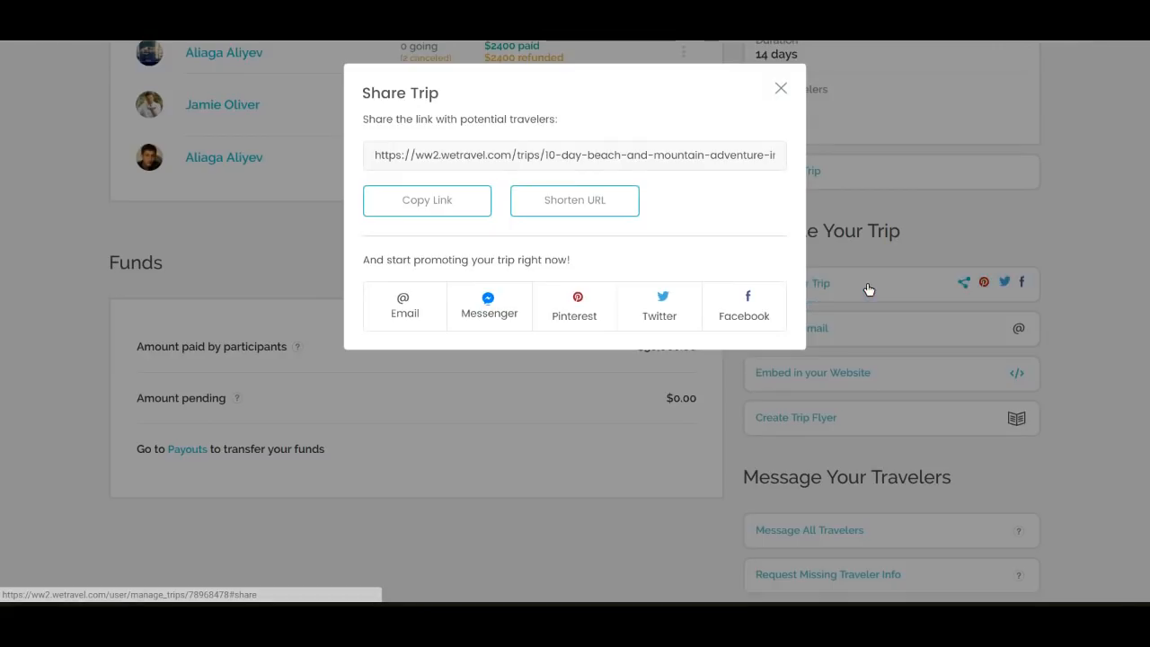
{"action": "left_click", "coordinate": [572, 214]}
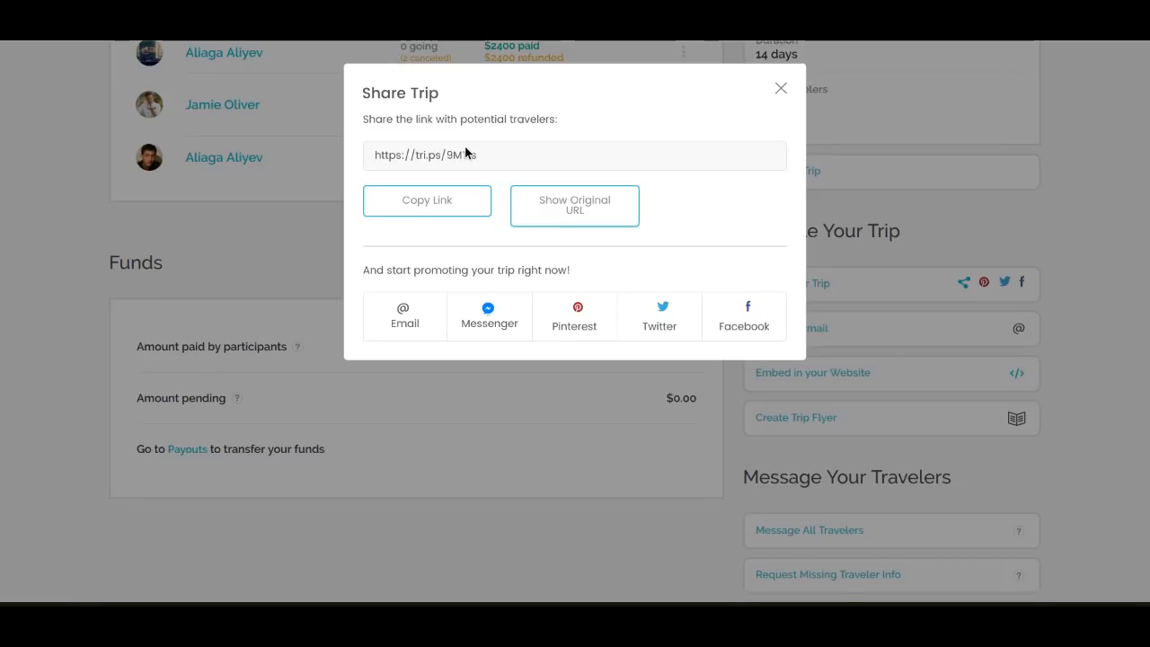
{"action": "left_click", "coordinate": [781, 88]}
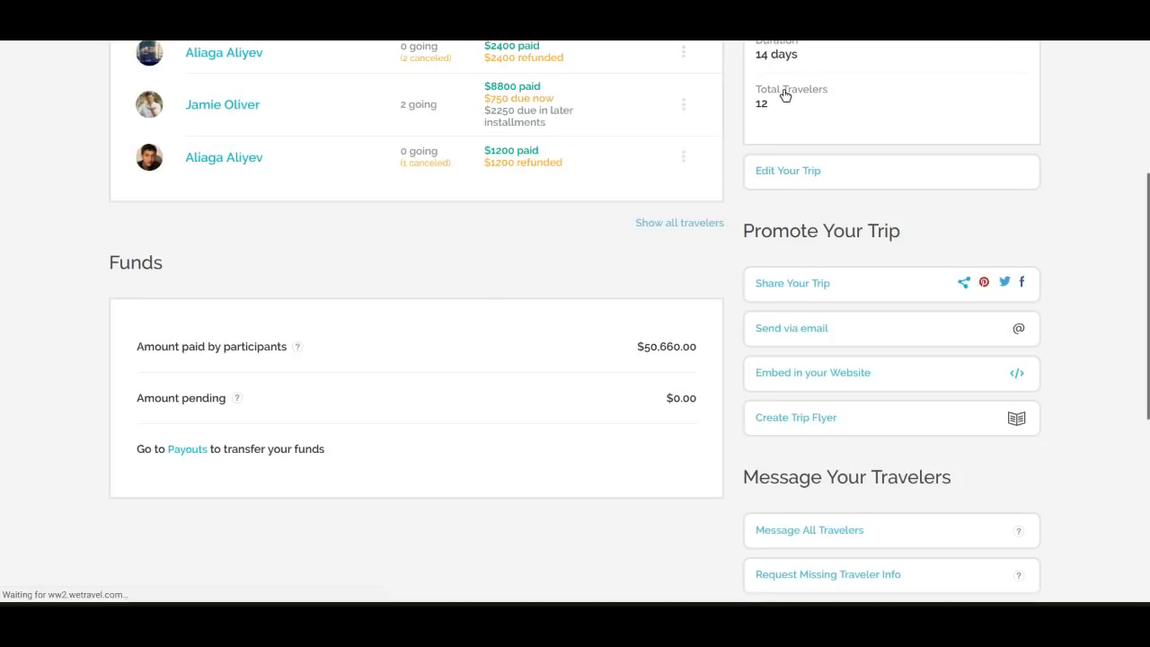
View the form for sharing the trip by email with its default personal message, cancelling without sending
{"action": "left_click", "coordinate": [903, 330]}
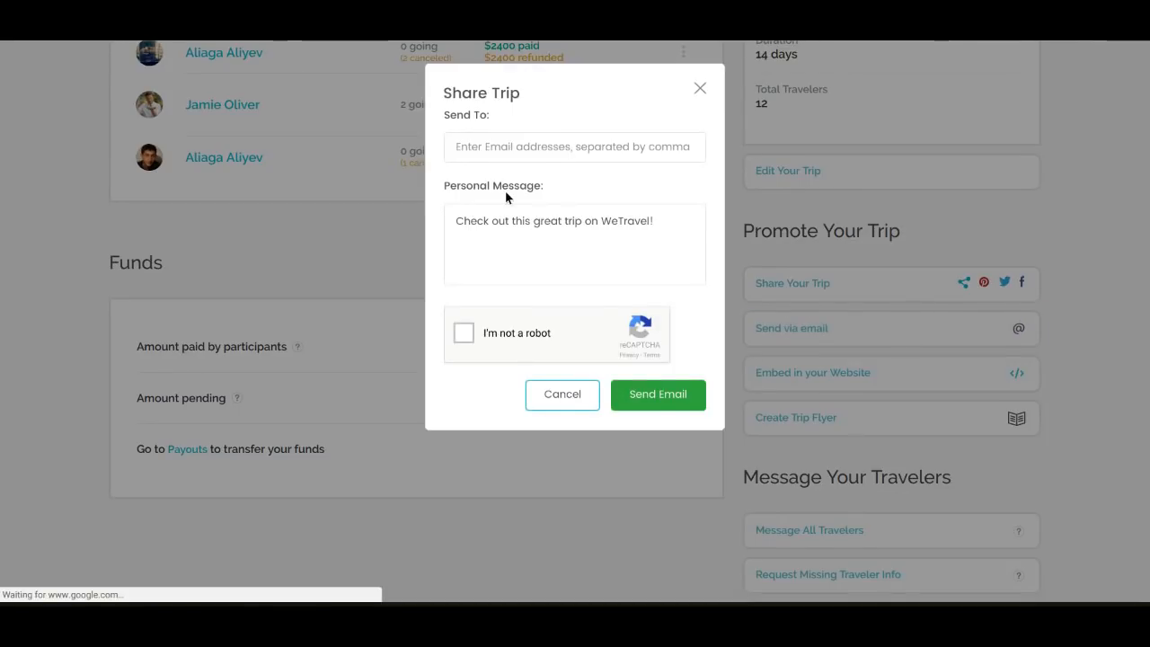
{"action": "triple_click", "coordinate": [571, 226]}
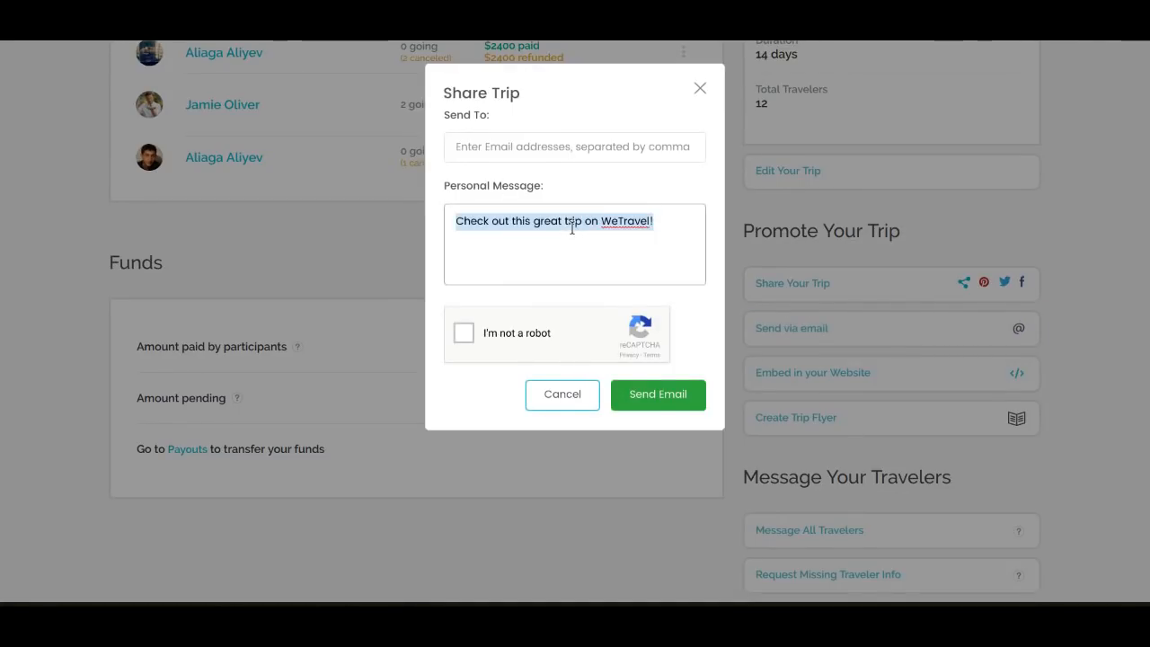
{"action": "left_click", "coordinate": [582, 393]}
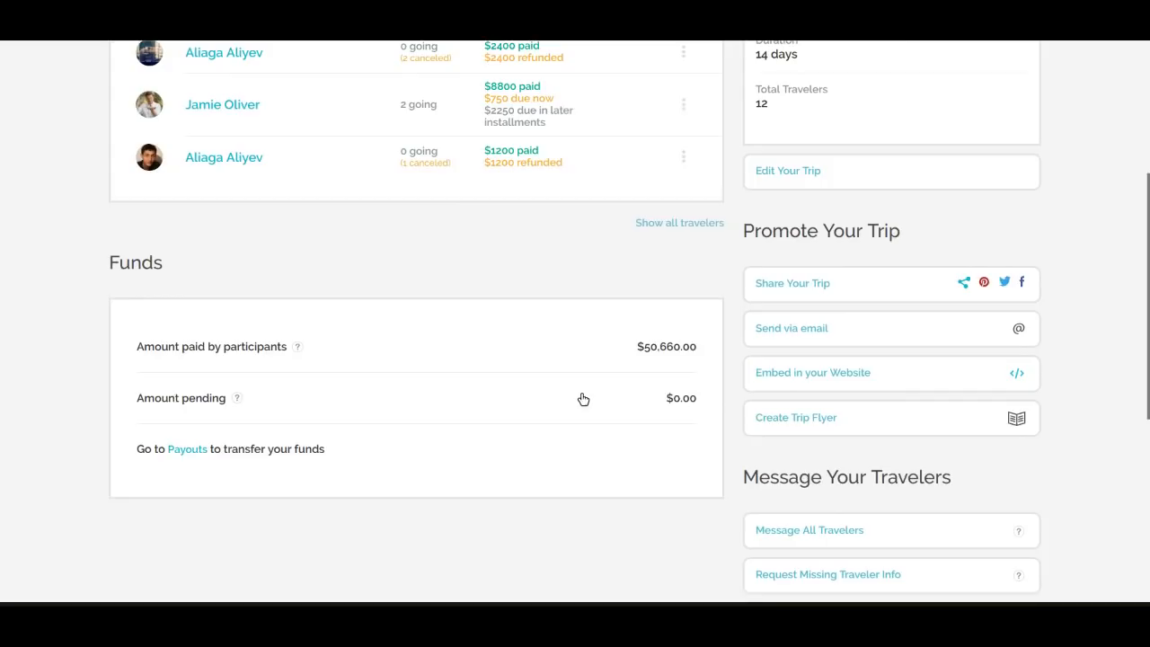
Open the website embed options for the Bali trip and set the button widget's text to "Pay Now"
{"action": "left_click", "coordinate": [935, 376]}
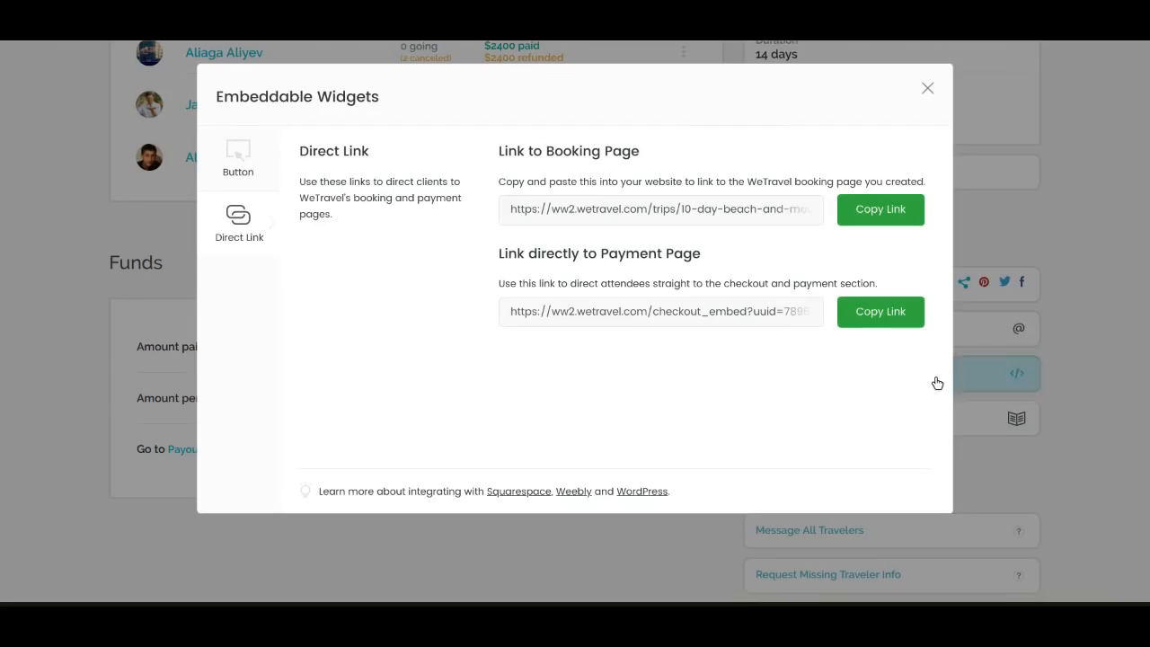
{"action": "left_click", "coordinate": [245, 168]}
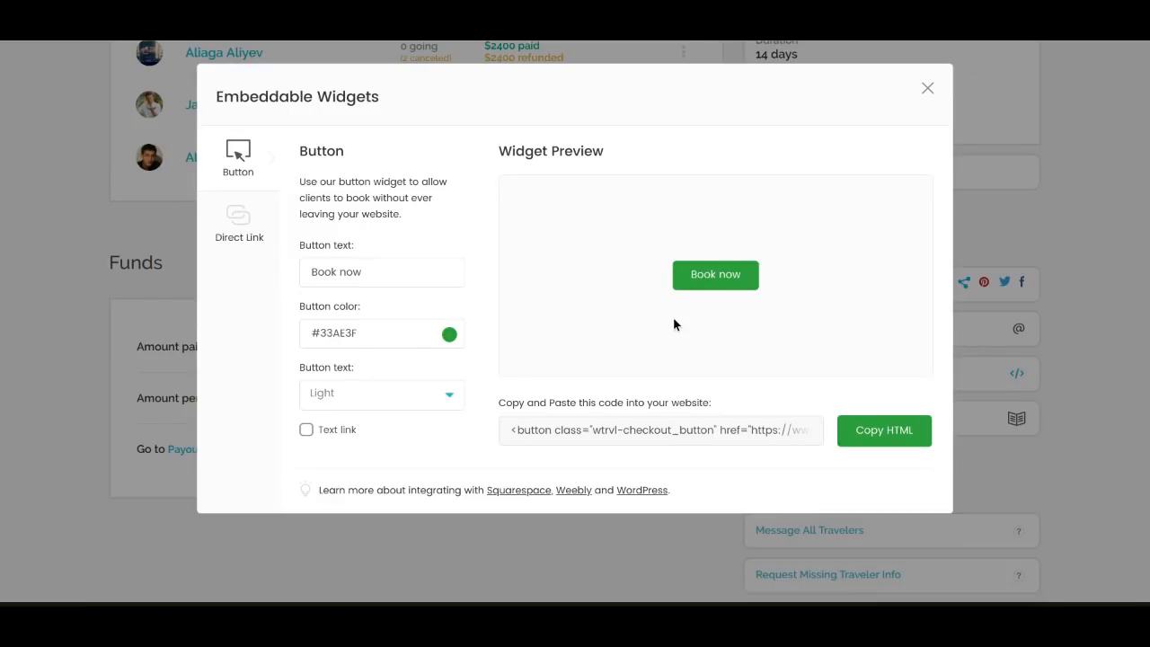
{"action": "left_click", "coordinate": [374, 270]}
{"action": "key", "text": "ctrl+a"}
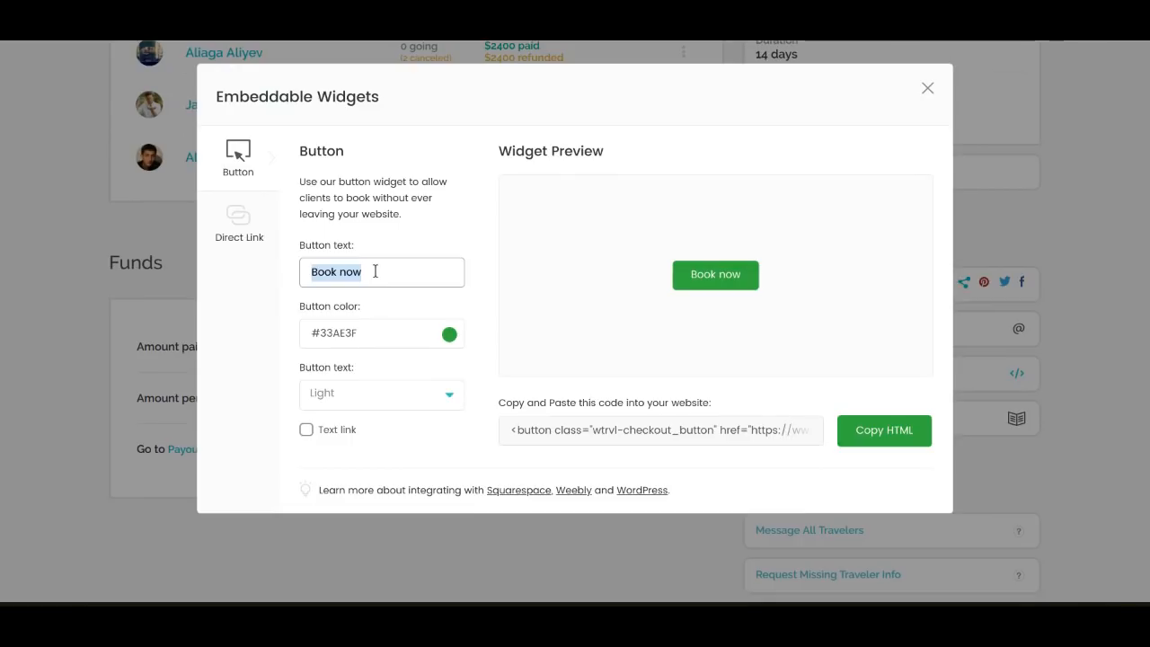
{"action": "type", "text": "Pay Now"}
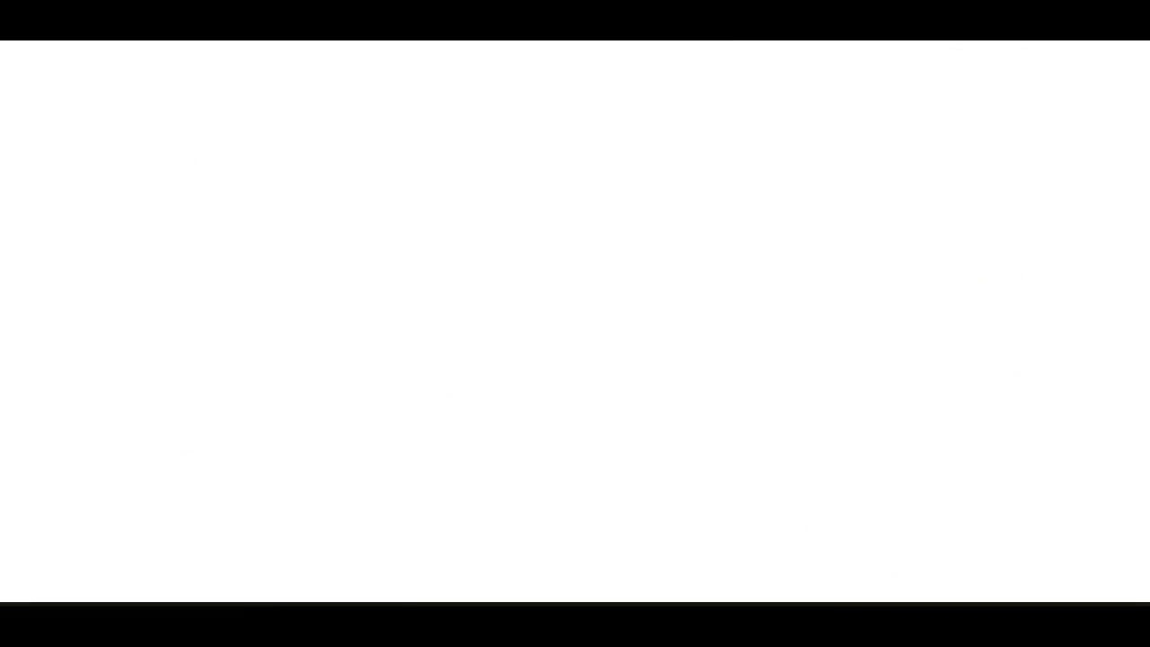
Examine the example Peru photography expedition page with its embedded Book Now button and open the booking checkout from it
{"action": "scroll", "coordinate": [1052, 232], "scroll_direction": "up", "scroll_amount": 3}
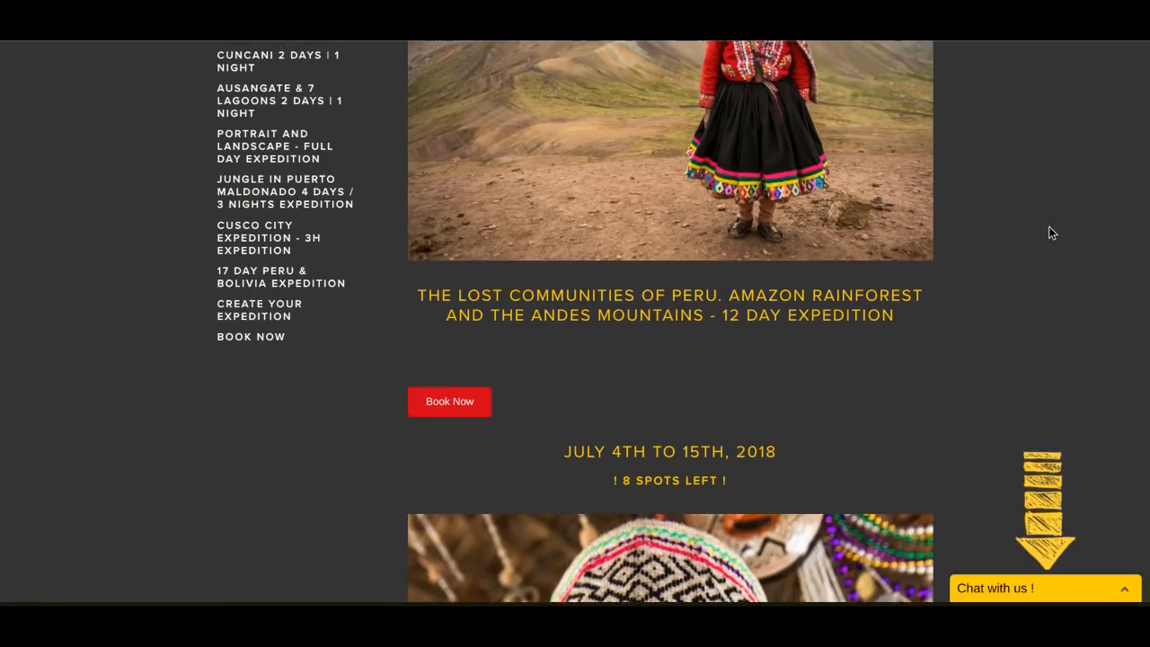
{"action": "scroll", "coordinate": [1049, 227], "scroll_direction": "down", "scroll_amount": 3}
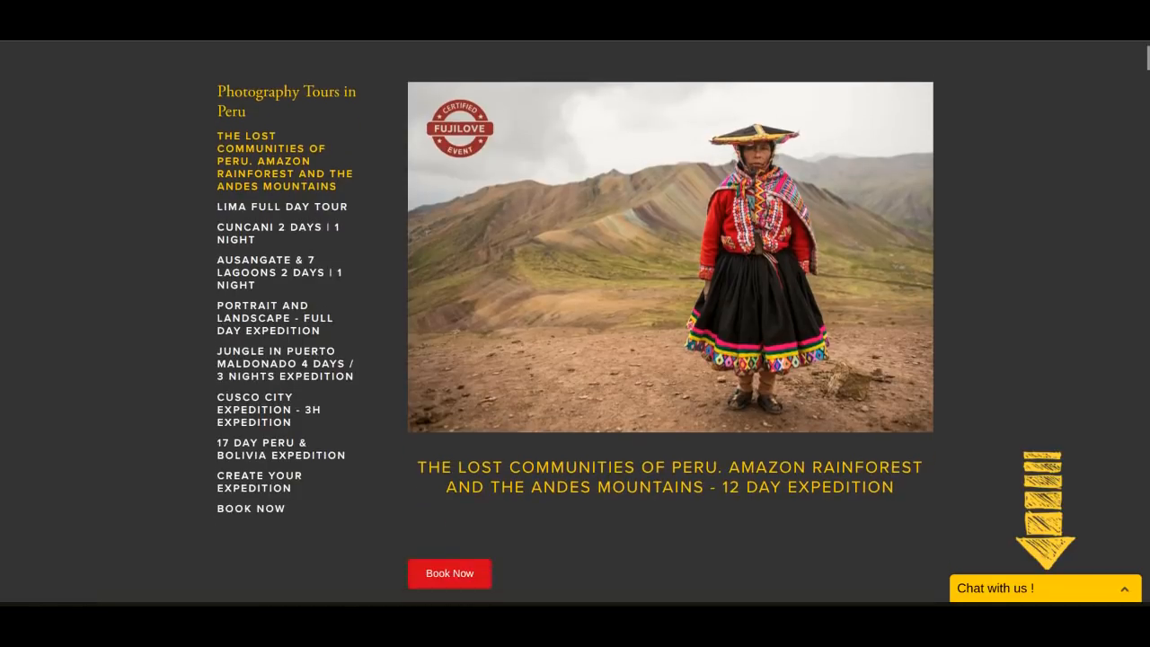
{"action": "scroll", "coordinate": [684, 320], "scroll_direction": "down", "scroll_amount": 4}
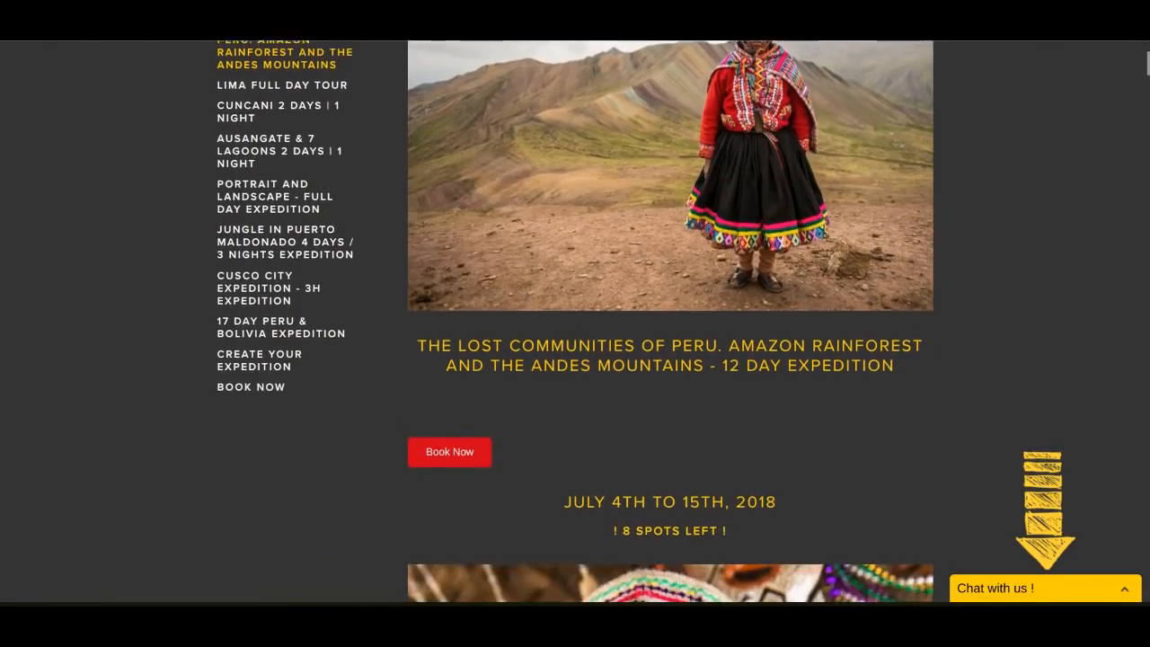
{"action": "scroll", "coordinate": [670, 321], "scroll_direction": "down", "scroll_amount": 4}
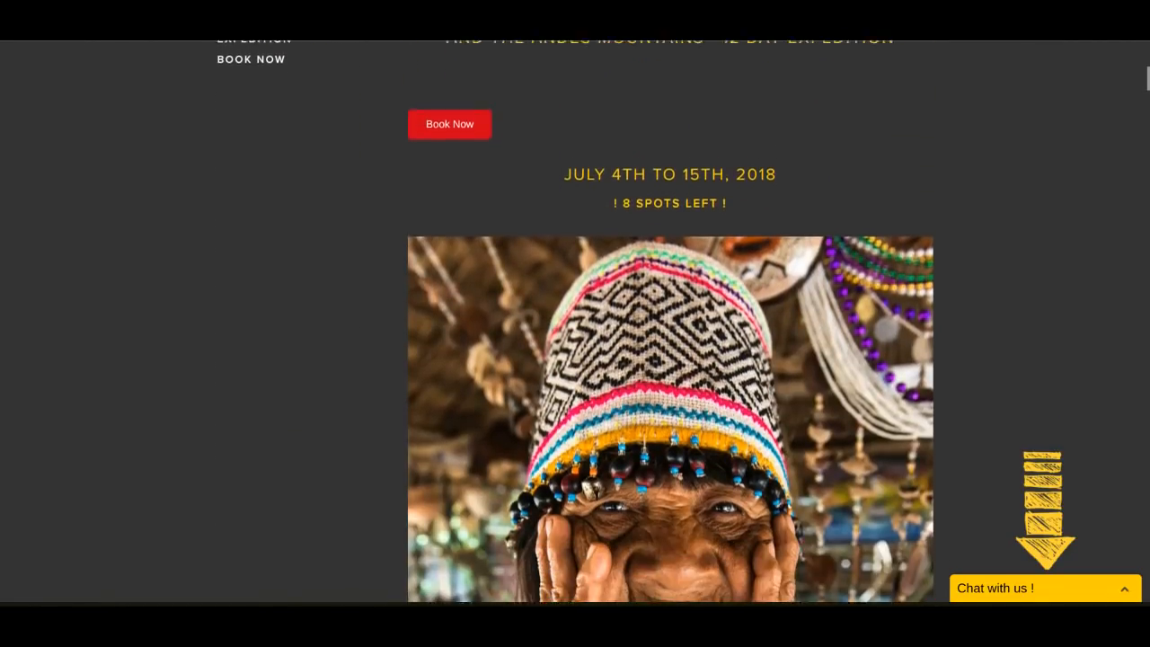
{"action": "scroll", "coordinate": [670, 321], "scroll_direction": "down", "scroll_amount": 1}
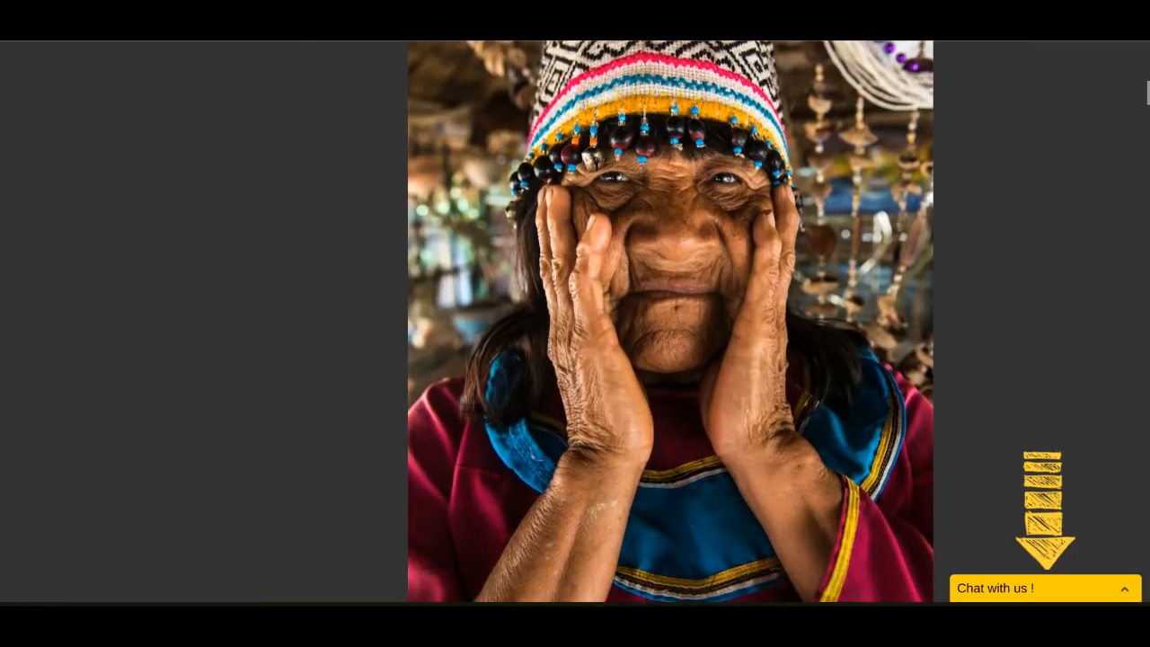
{"action": "scroll", "coordinate": [671, 321], "scroll_direction": "up", "scroll_amount": 4}
{"action": "scroll", "coordinate": [671, 321], "scroll_direction": "up", "scroll_amount": 3}
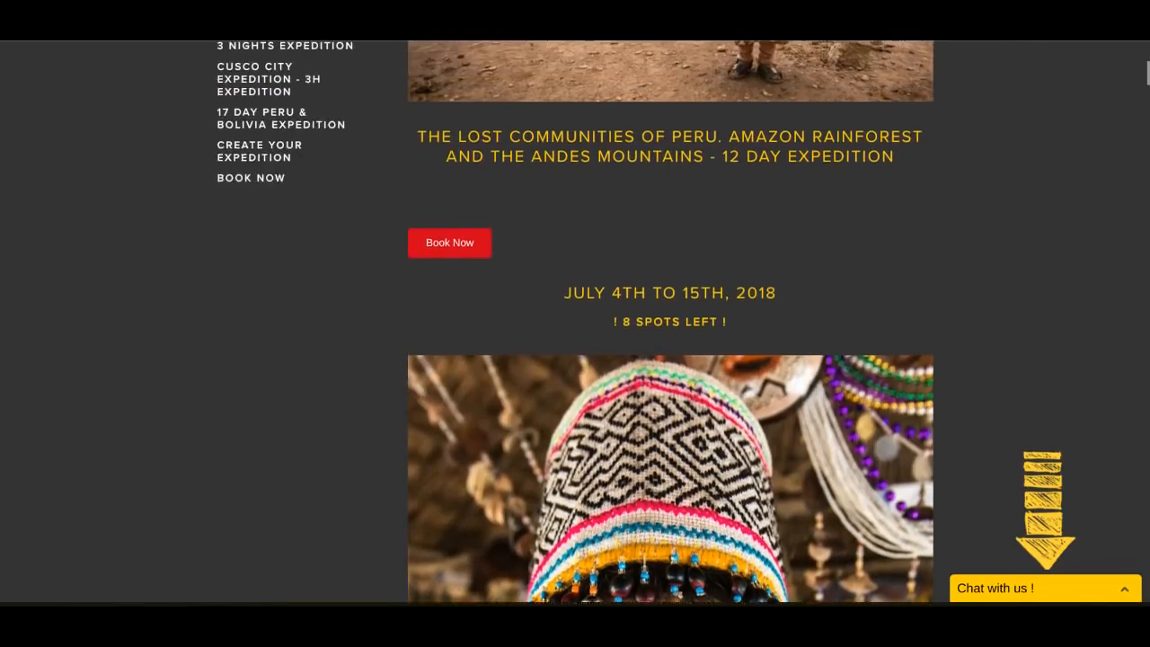
{"action": "scroll", "coordinate": [1033, 235], "scroll_direction": "up", "scroll_amount": 1}
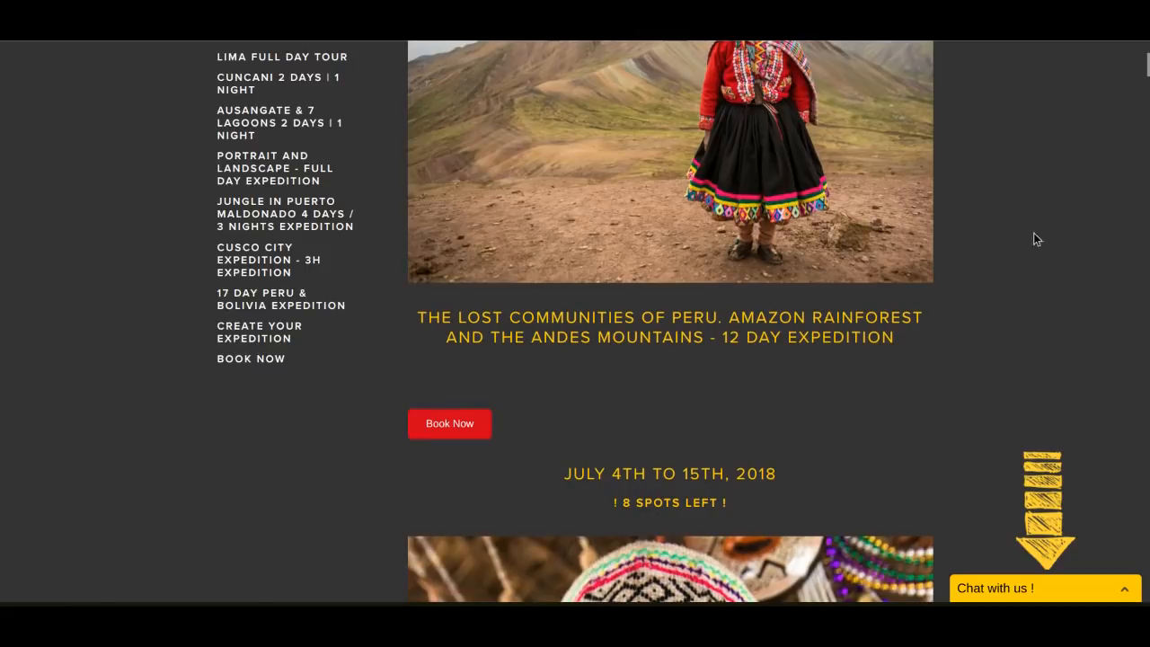
{"action": "left_click", "coordinate": [454, 427]}
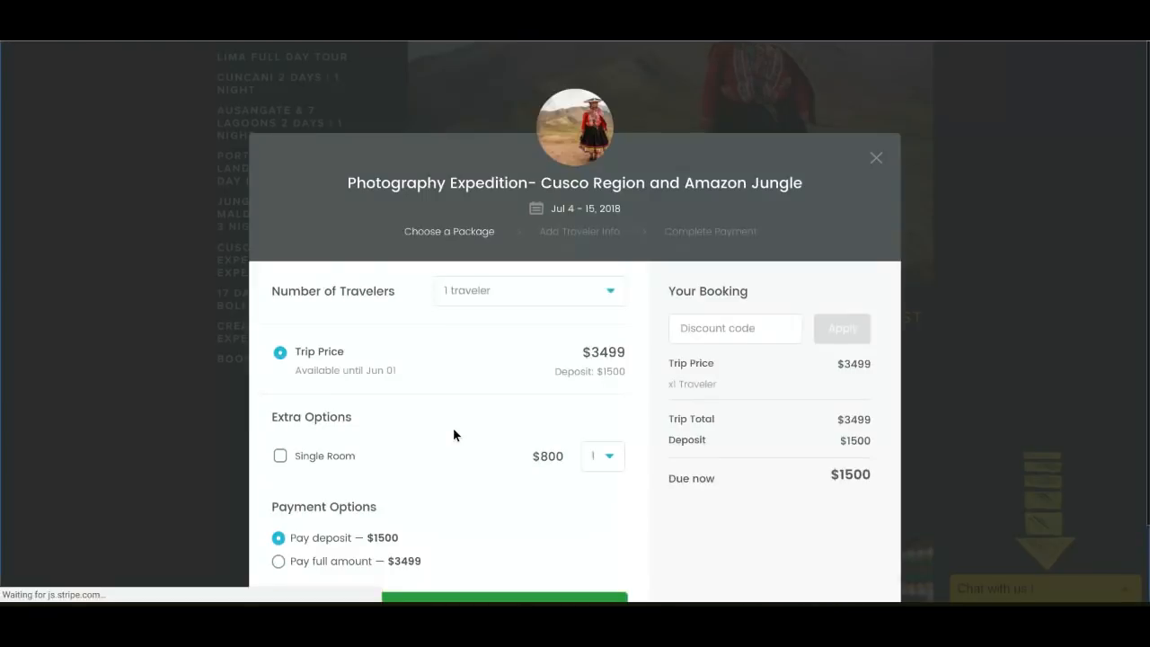
{"action": "scroll", "coordinate": [656, 463], "scroll_direction": "down", "scroll_amount": 1}
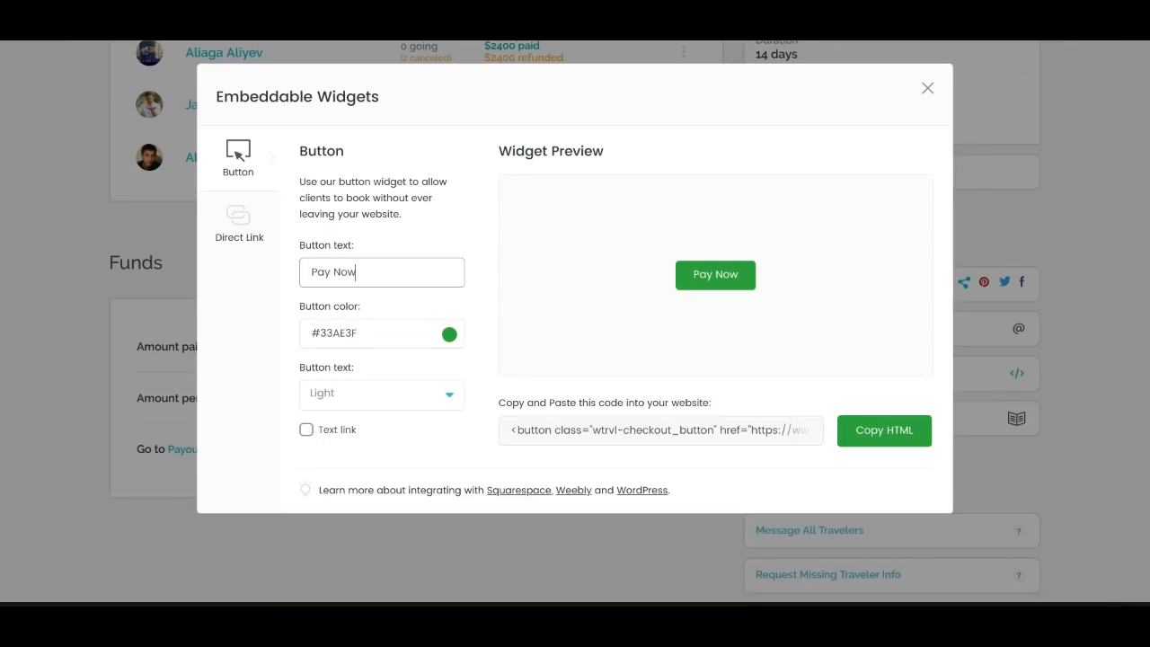
View the direct links to the booking and payment pages and close the embeddable widgets
{"action": "left_click", "coordinate": [224, 238]}
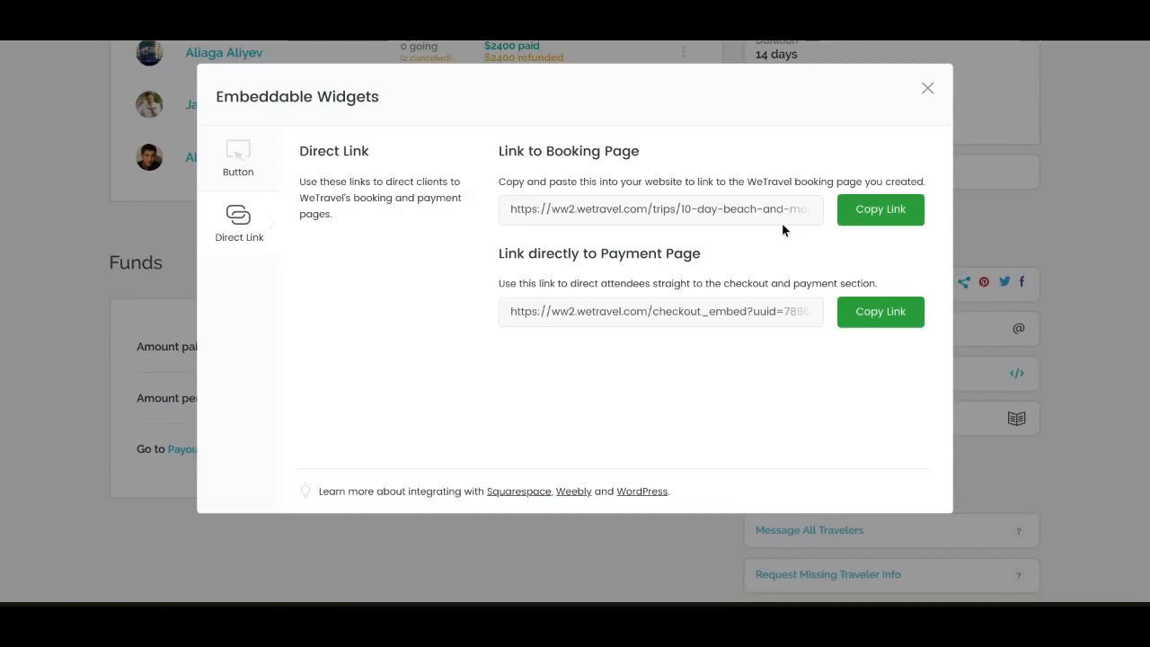
{"action": "left_click", "coordinate": [927, 89]}
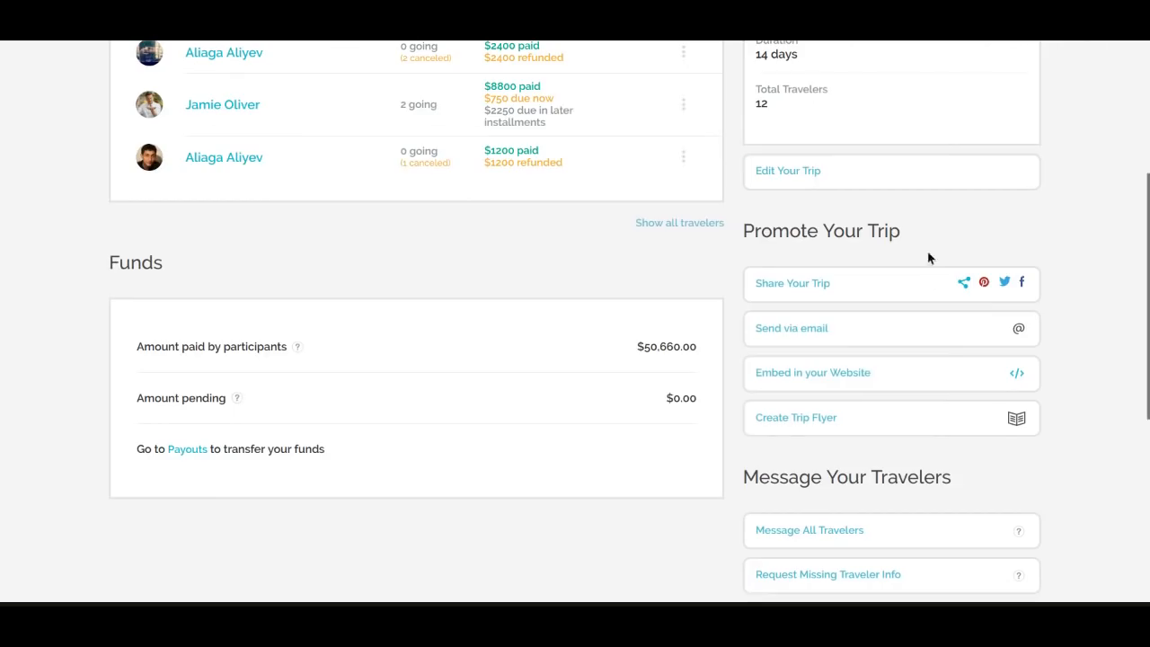
Open the trip flyer offer, look through the sample flyer and close it
{"action": "left_click", "coordinate": [932, 424]}
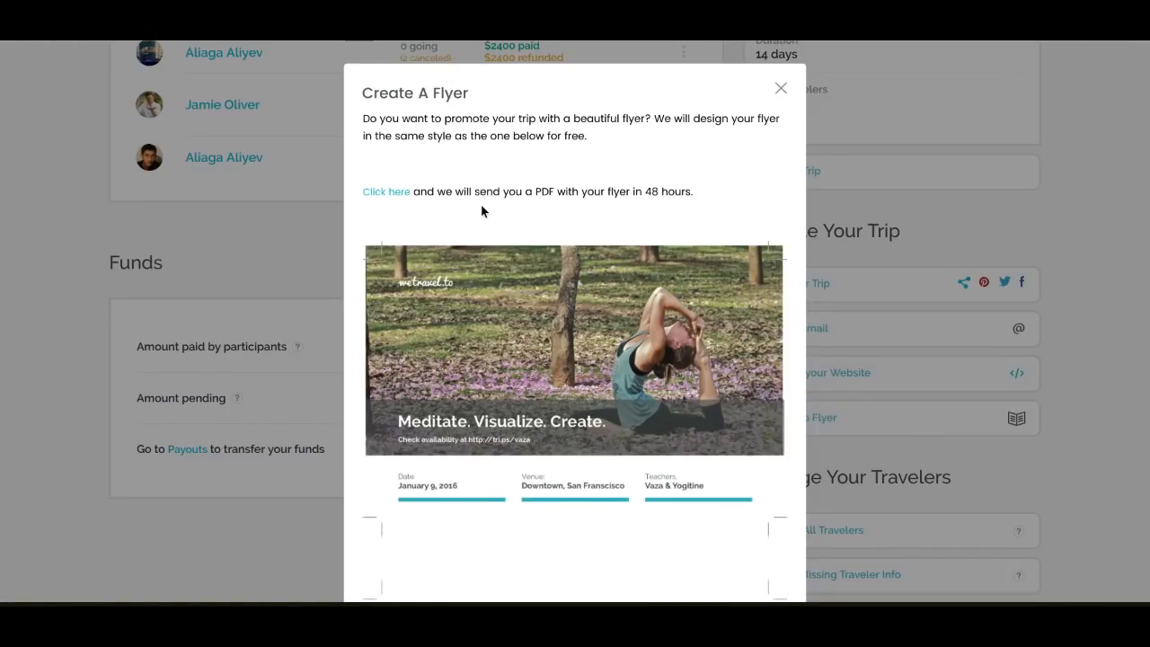
{"action": "scroll", "coordinate": [481, 205], "scroll_direction": "down", "scroll_amount": 4}
{"action": "scroll", "coordinate": [481, 205], "scroll_direction": "down", "scroll_amount": 4}
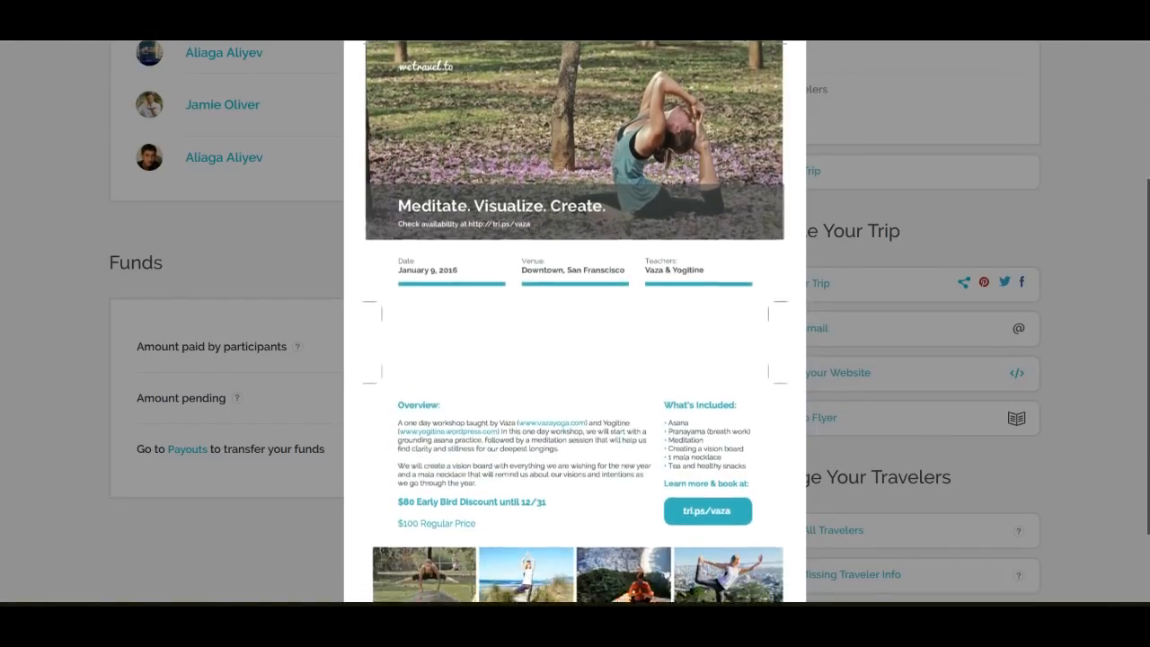
{"action": "scroll", "coordinate": [575, 324], "scroll_direction": "up", "scroll_amount": 5}
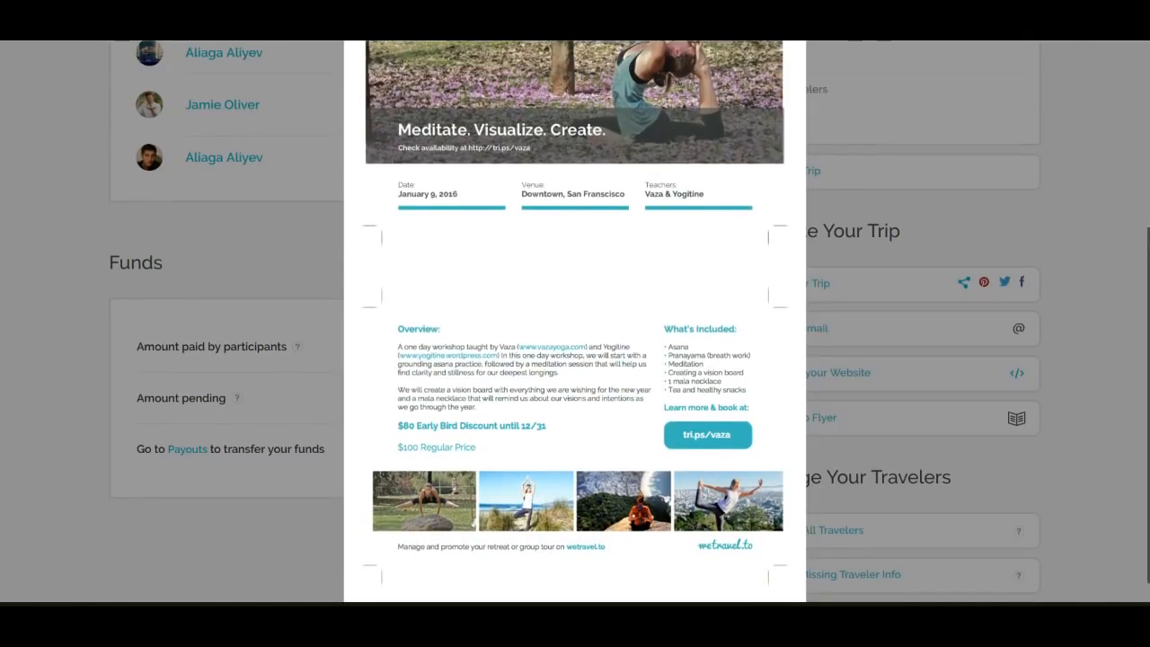
{"action": "scroll", "coordinate": [575, 323], "scroll_direction": "up", "scroll_amount": 3}
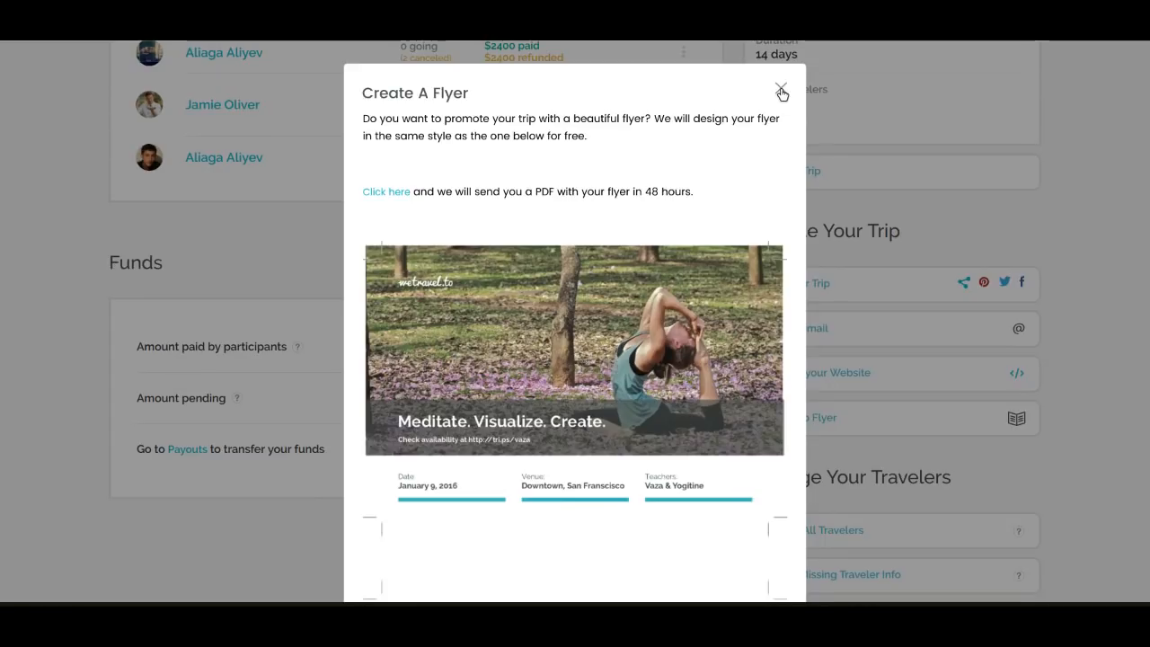
{"action": "left_click", "coordinate": [780, 90]}
View the email form for all travelers and the balance due payment request, closing both without sending
{"action": "scroll", "coordinate": [1064, 238], "scroll_direction": "down", "scroll_amount": 3}
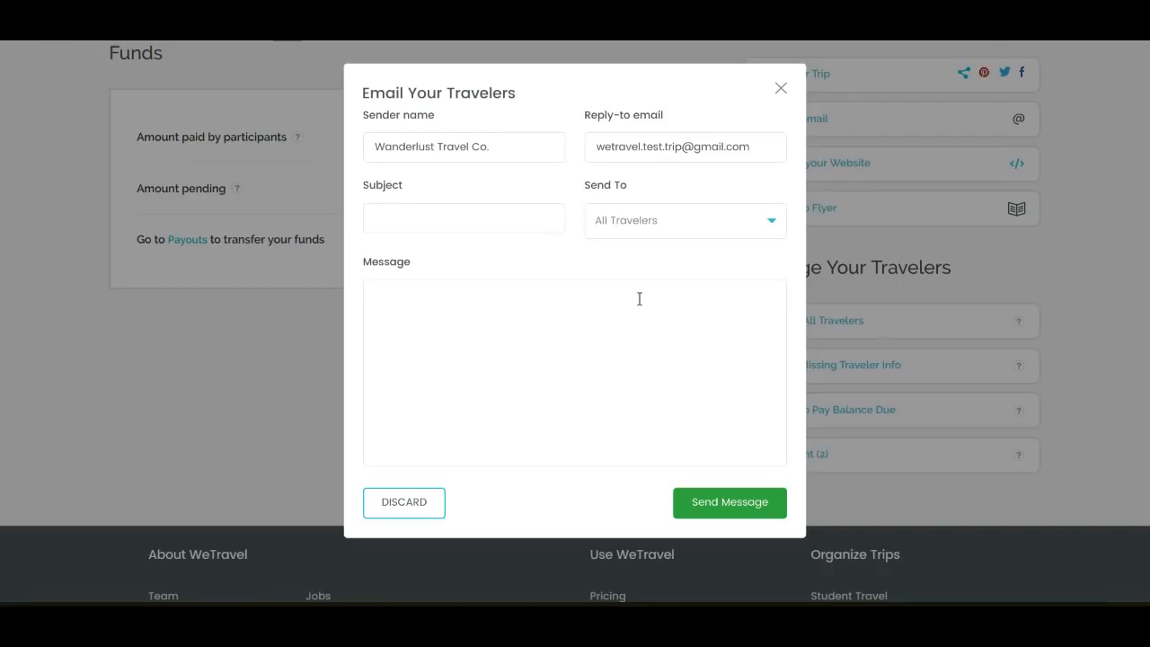
{"action": "double_click", "coordinate": [651, 148]}
{"action": "triple_click", "coordinate": [652, 149]}
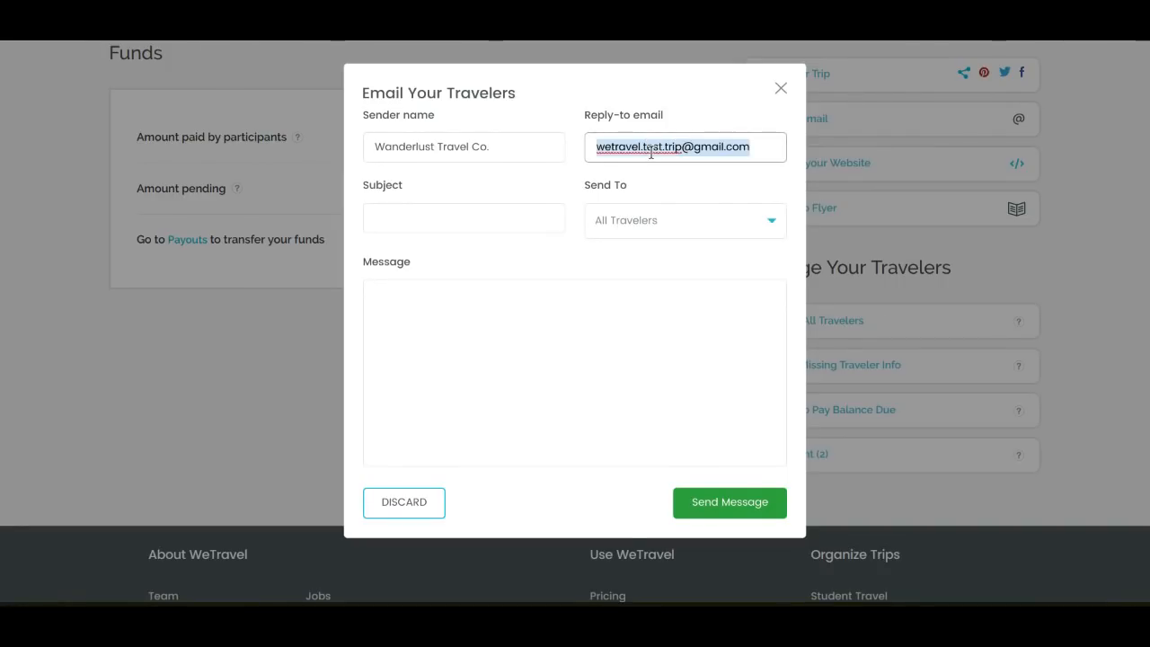
{"action": "left_click", "coordinate": [780, 90]}
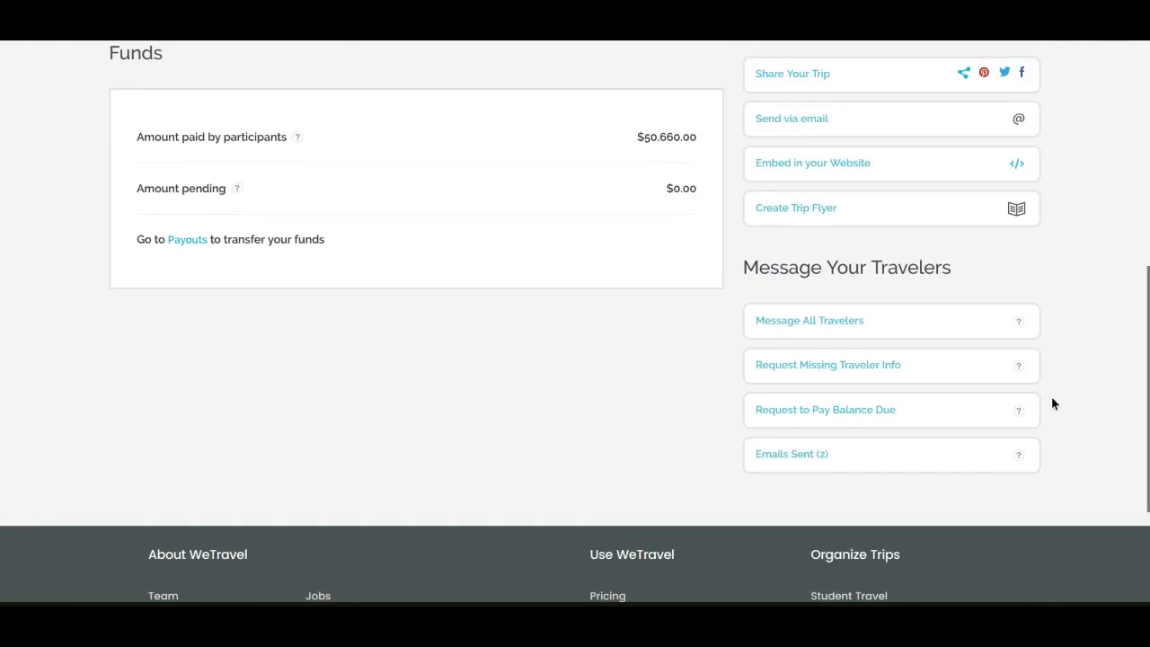
{"action": "left_click", "coordinate": [931, 413]}
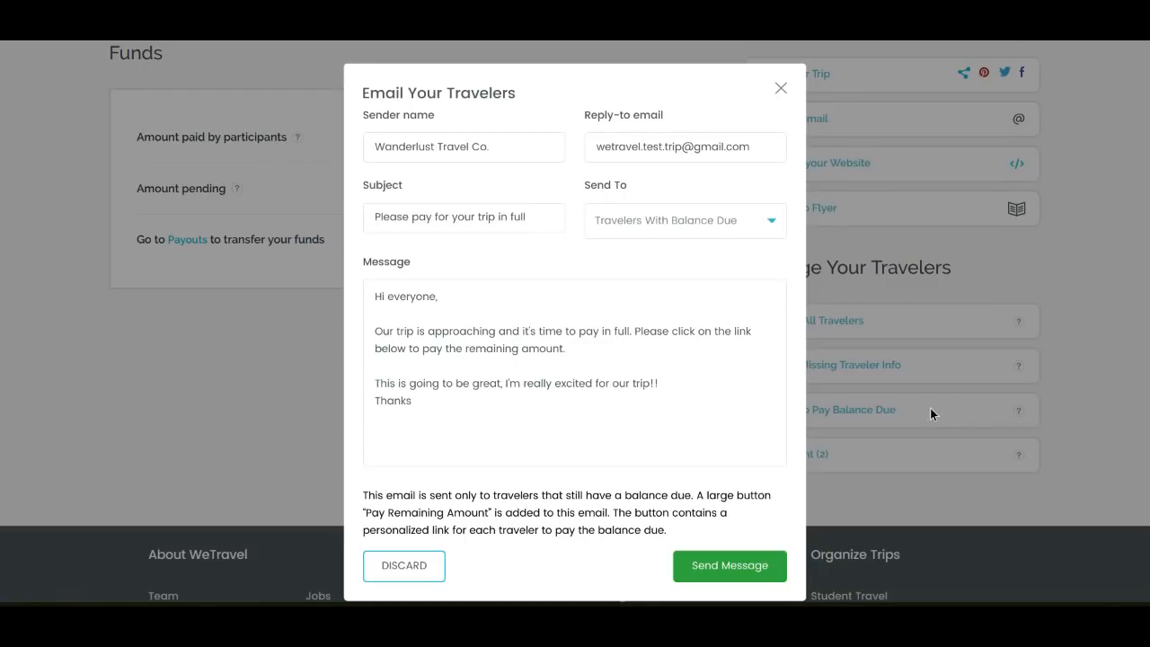
{"action": "left_click", "coordinate": [781, 89]}
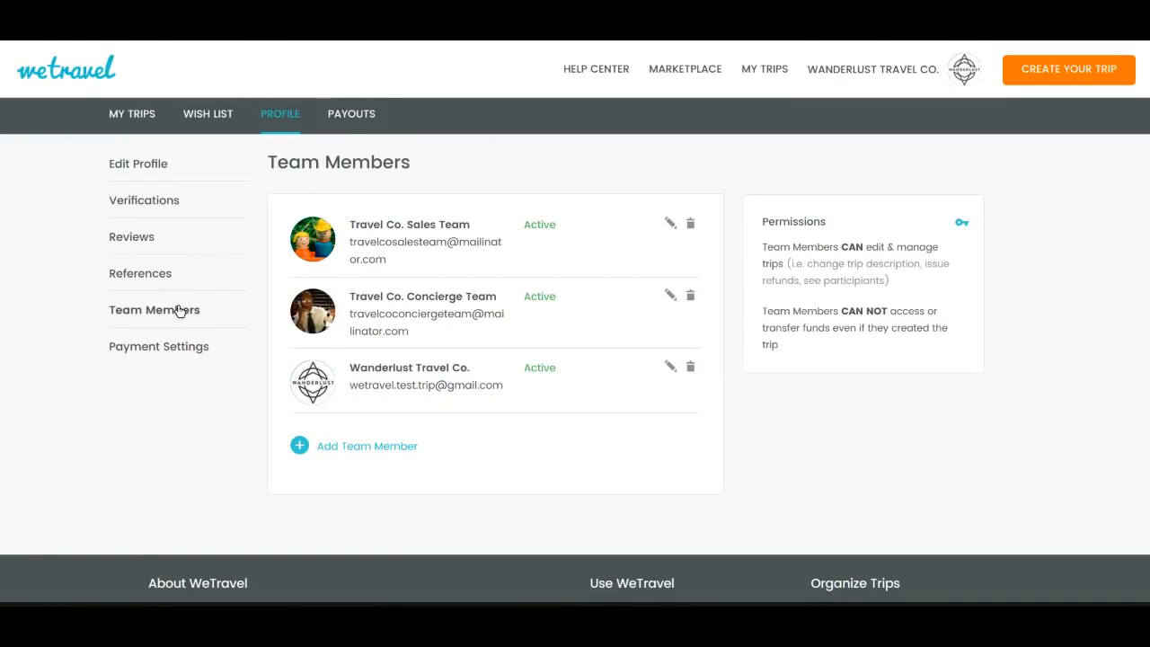
Try granting the Travel Co. Sales Team member access to the Spring Blossom in Japan trip, cancelling the edit
{"action": "left_click", "coordinate": [670, 225]}
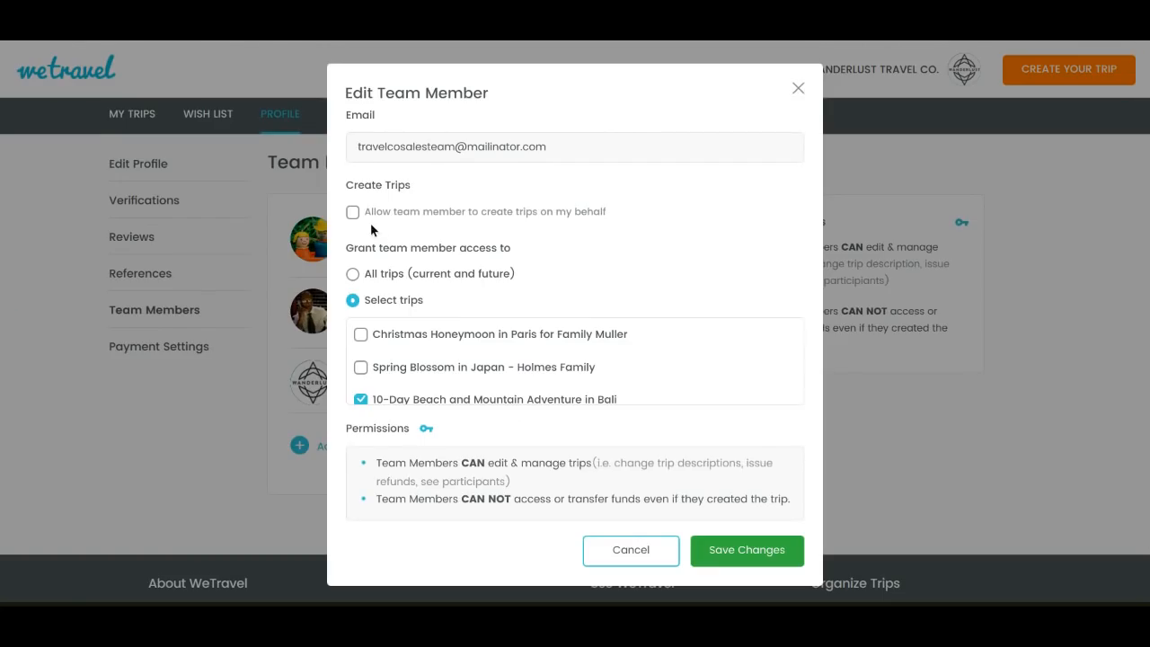
{"action": "left_click", "coordinate": [361, 369]}
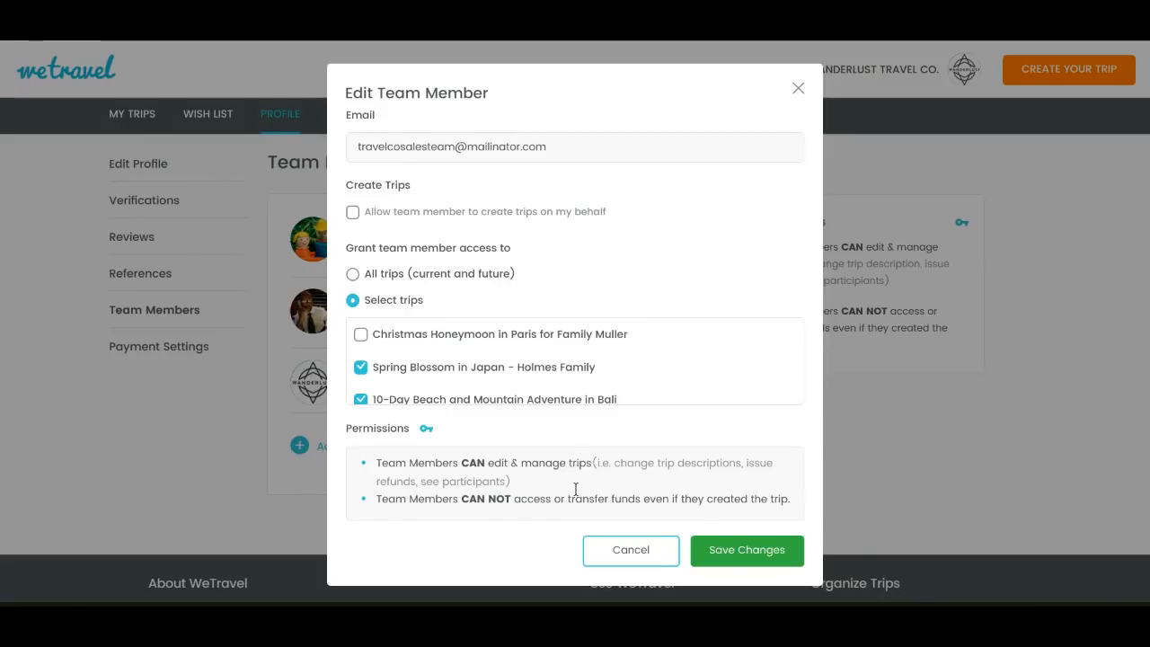
{"action": "left_click", "coordinate": [653, 553]}
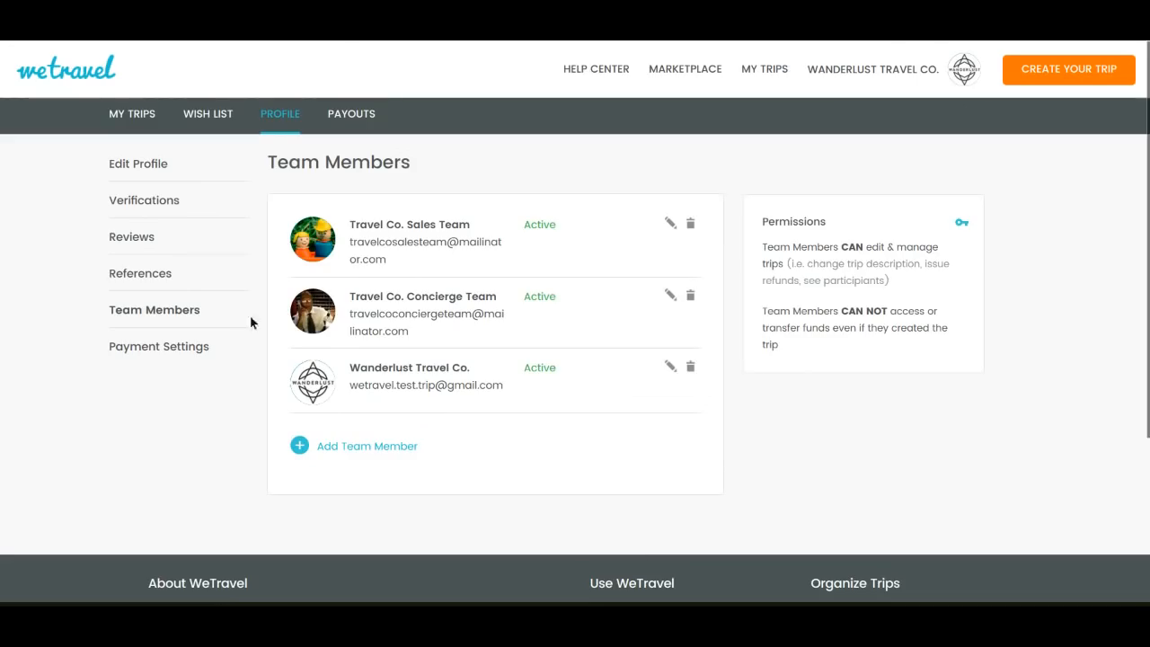
Open the organizer's profile for editing and examine the cover photo, company logo and terms link settings
{"action": "left_click", "coordinate": [143, 166]}
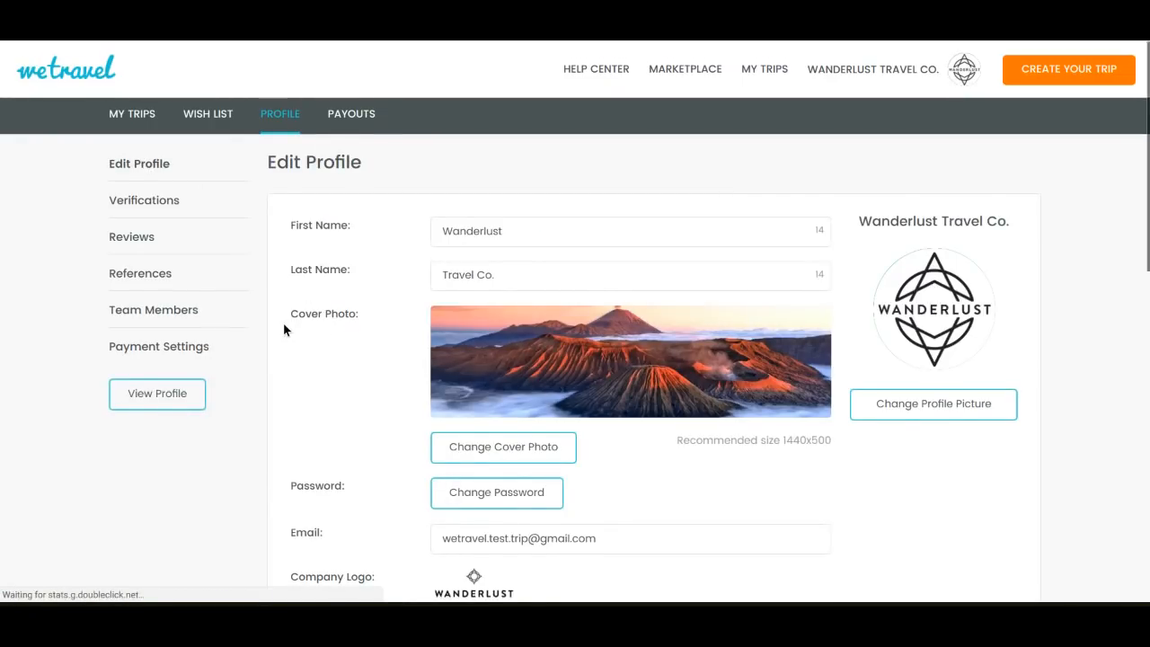
{"action": "scroll", "coordinate": [284, 329], "scroll_direction": "down", "scroll_amount": 2}
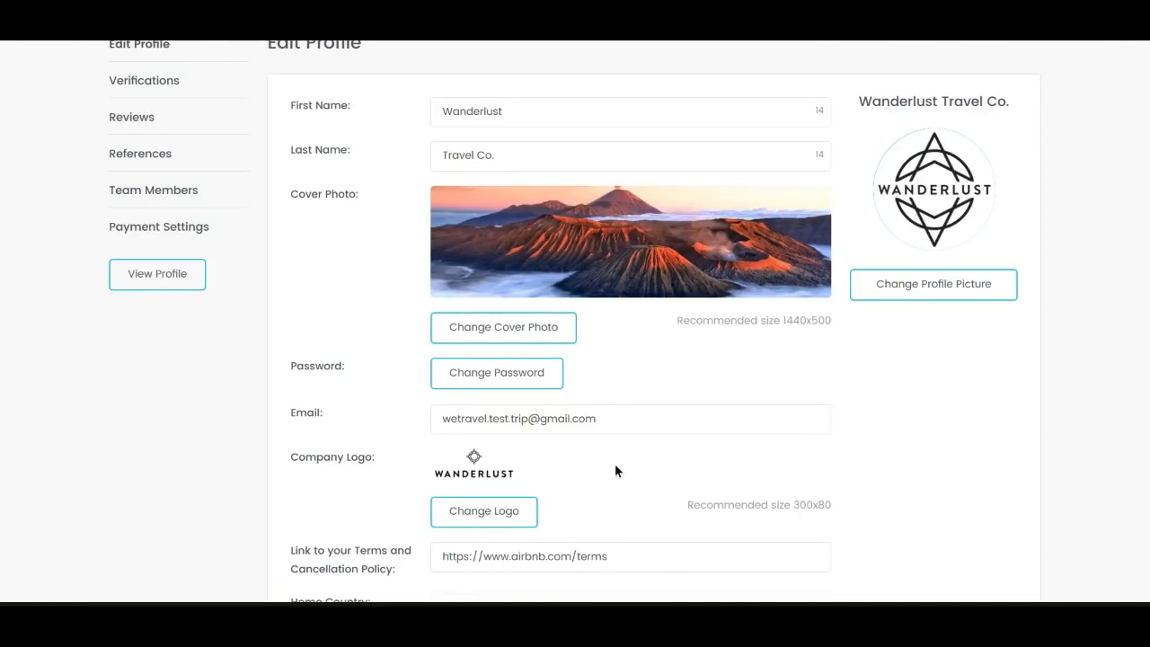
Look through the remaining profile settings and examine the Funds section on the trip management page
{"action": "scroll", "coordinate": [615, 471], "scroll_direction": "down", "scroll_amount": 1}
{"action": "triple_click", "coordinate": [539, 477]}
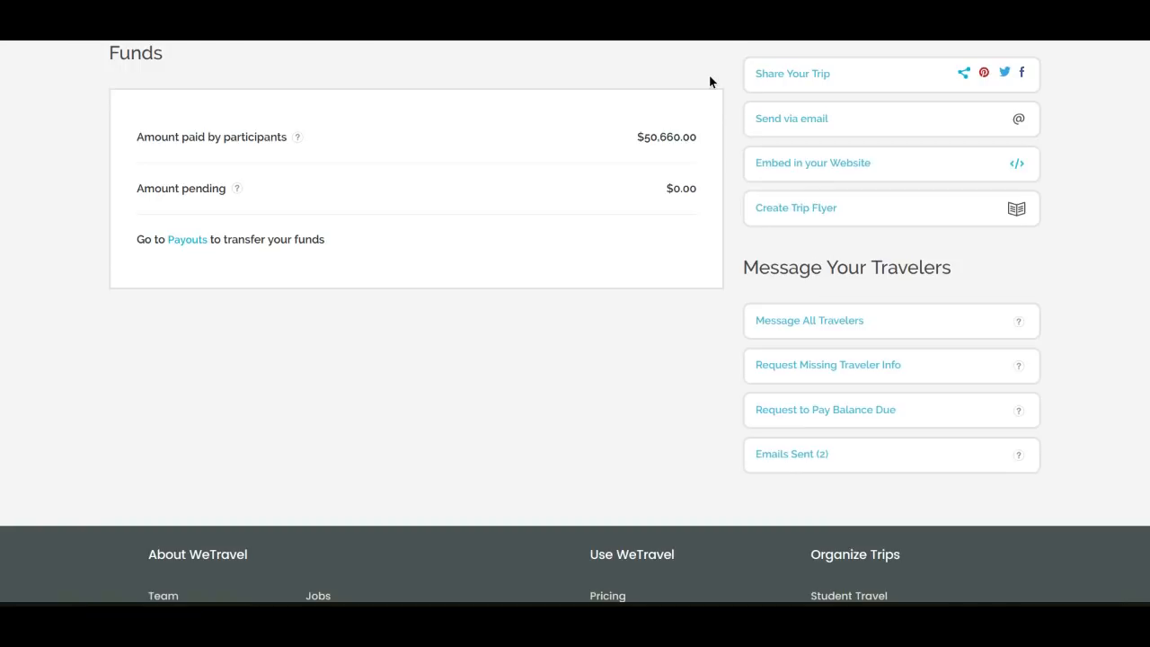
{"action": "scroll", "coordinate": [709, 81], "scroll_direction": "up", "scroll_amount": 2}
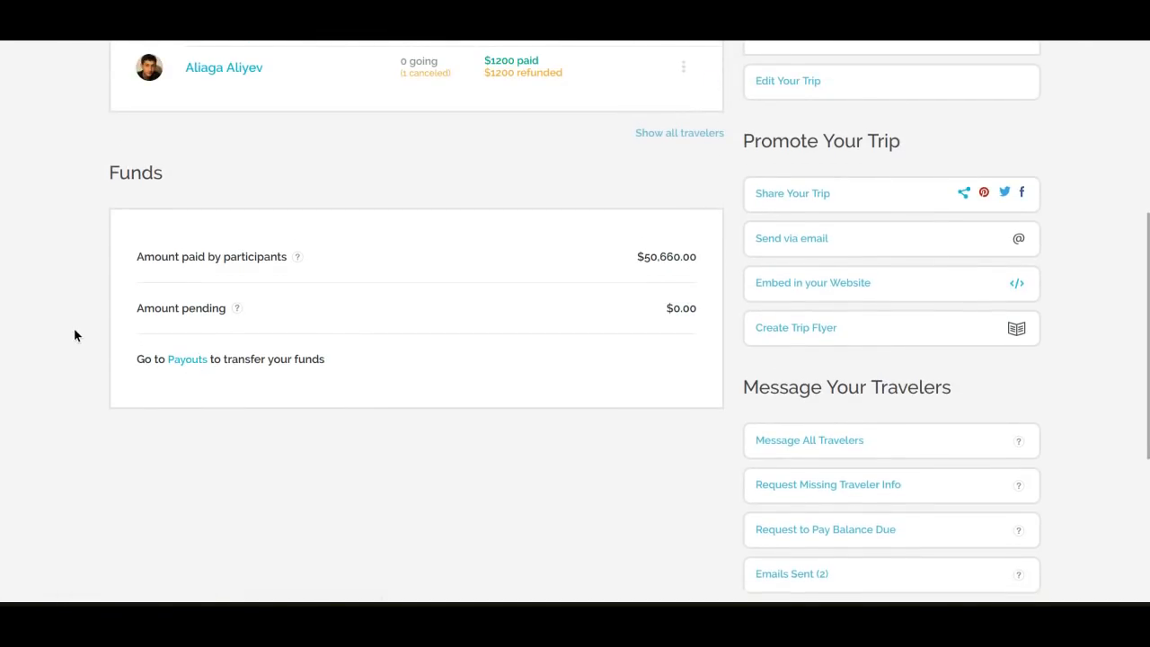
{"action": "scroll", "coordinate": [74, 335], "scroll_direction": "up", "scroll_amount": 4}
{"action": "scroll", "coordinate": [74, 336], "scroll_direction": "up", "scroll_amount": 2}
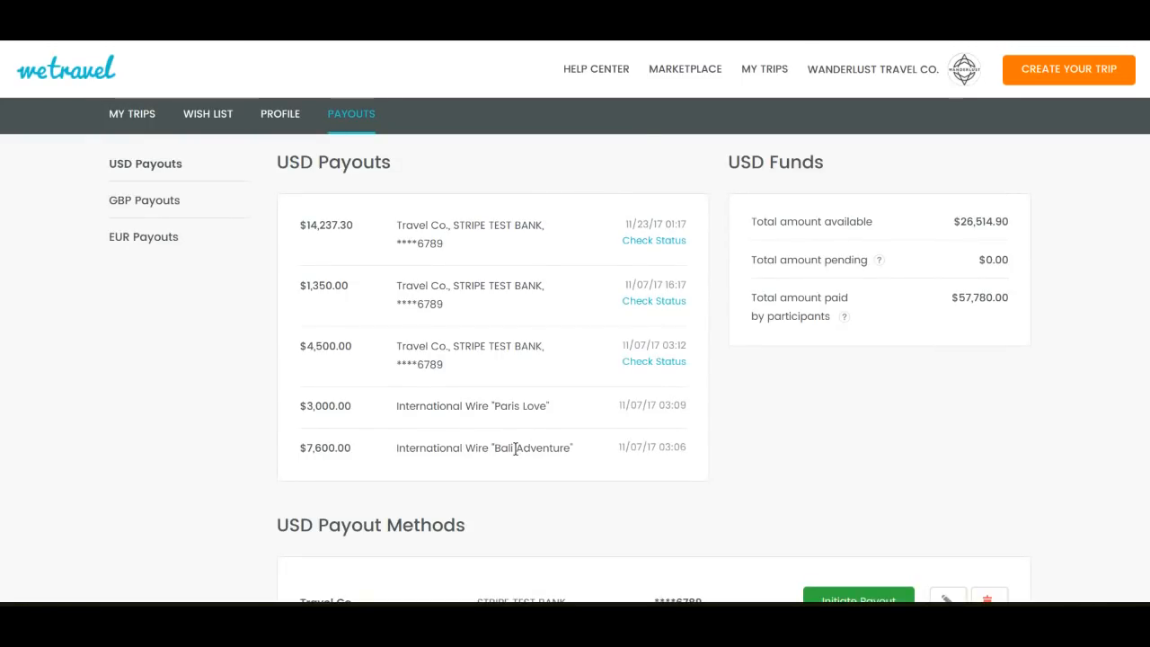
On the USD payouts page, highlight the total amount available under USD Funds and clear the selection
{"action": "left_click_drag", "start_coordinate": [803, 222], "coordinate": [751, 221]}
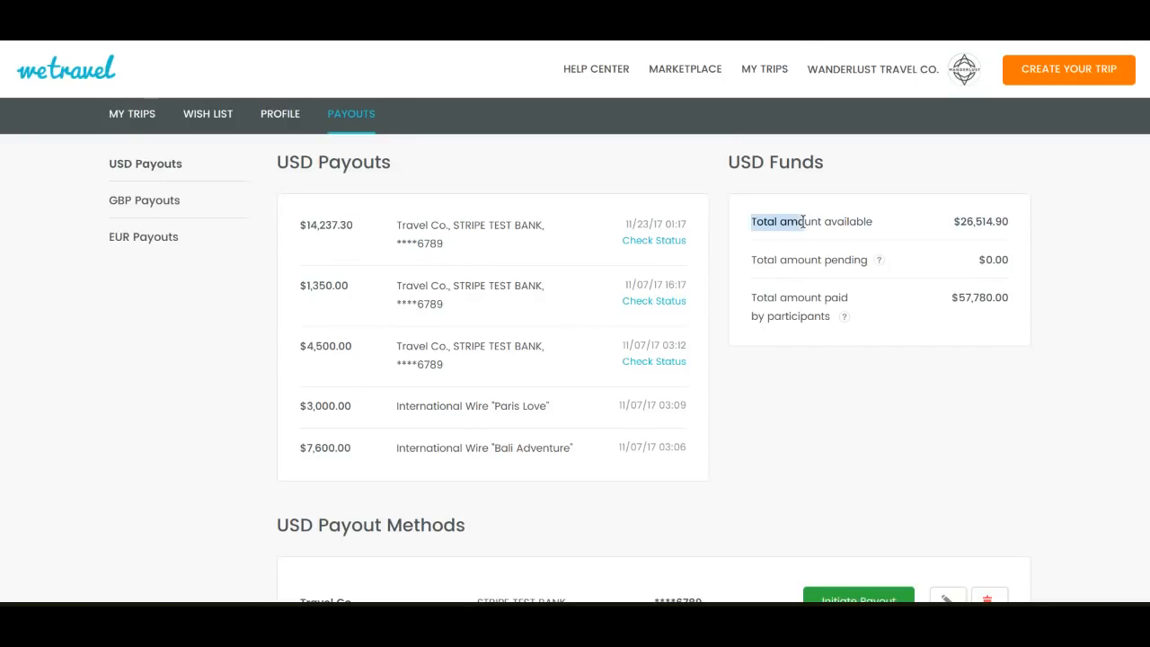
{"action": "left_click_drag", "start_coordinate": [1010, 227], "coordinate": [1002, 223]}
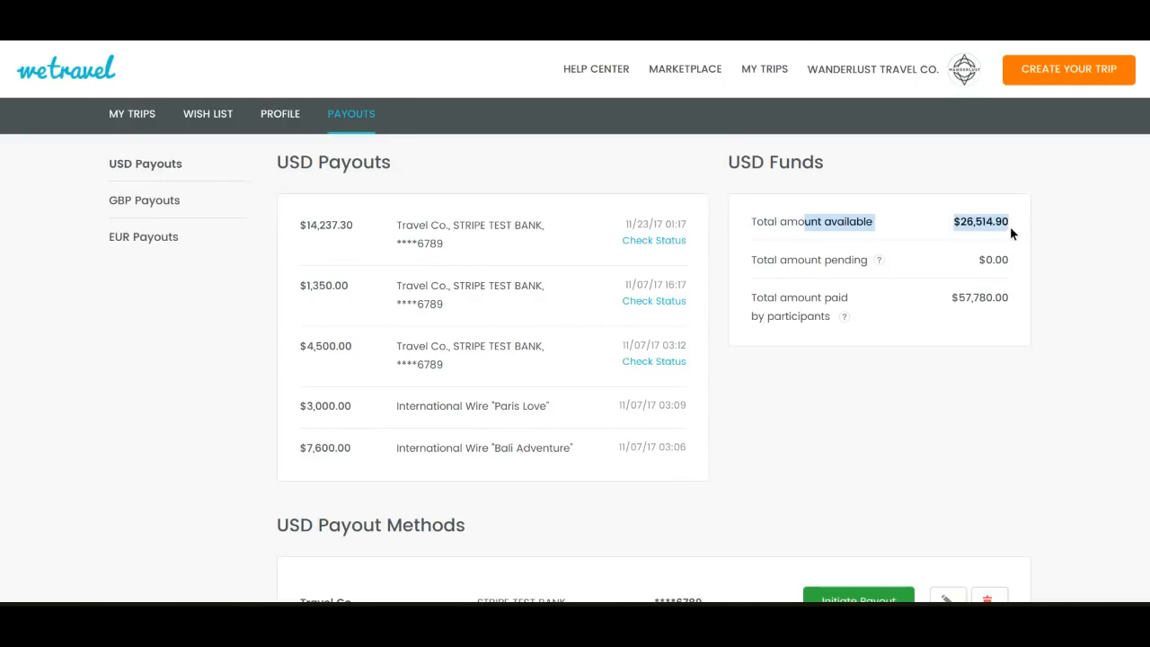
{"action": "left_click", "coordinate": [170, 344]}
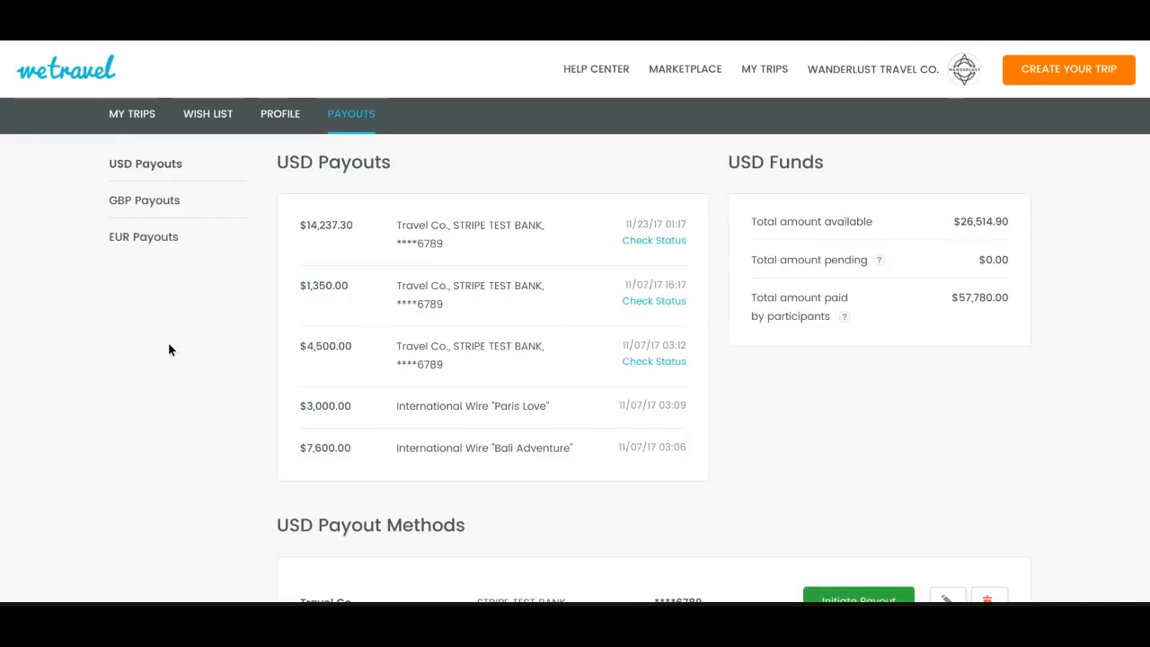
View the GBP and EUR payout pages and return to the USD payouts
{"action": "left_click", "coordinate": [153, 207]}
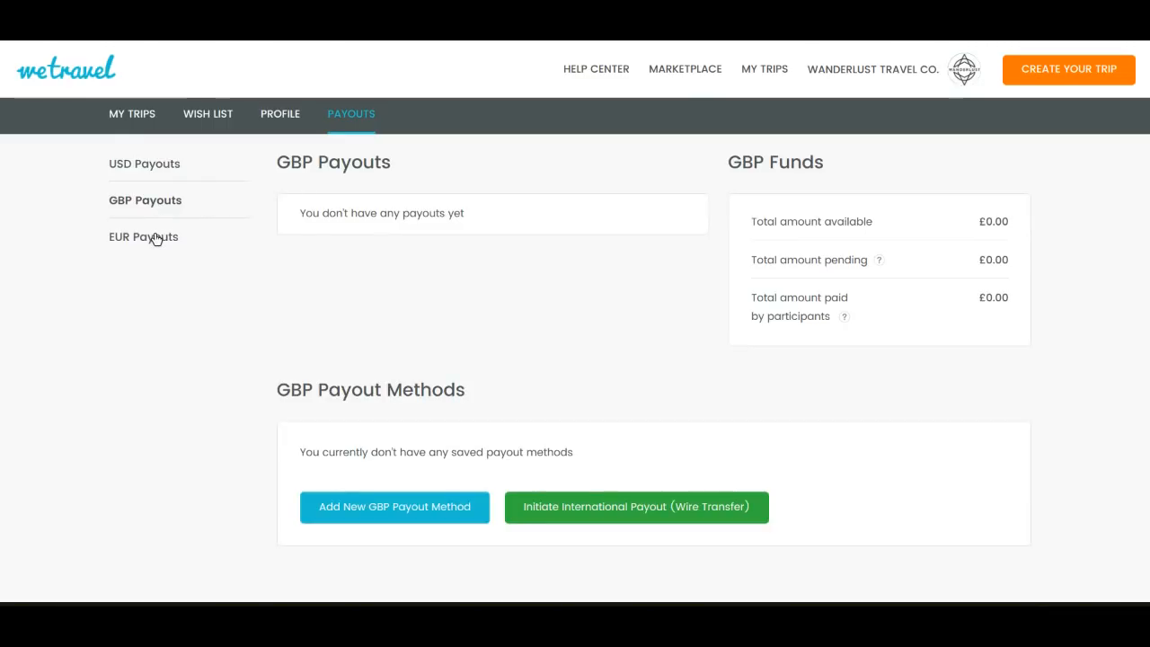
{"action": "left_click", "coordinate": [155, 238]}
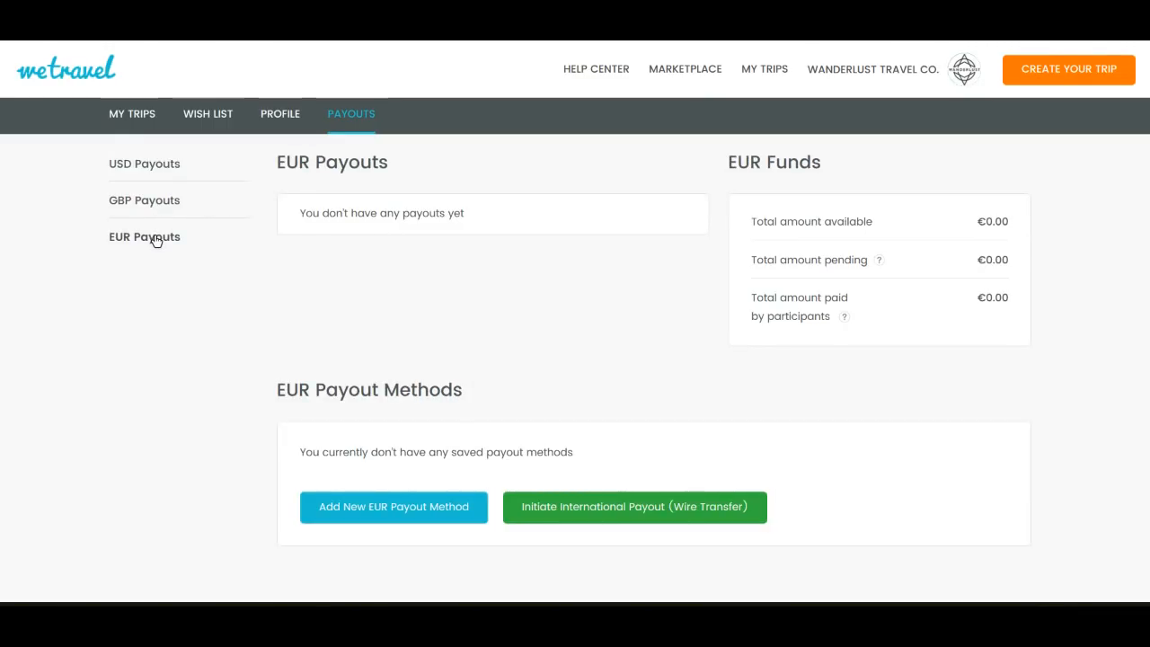
{"action": "left_click", "coordinate": [138, 175]}
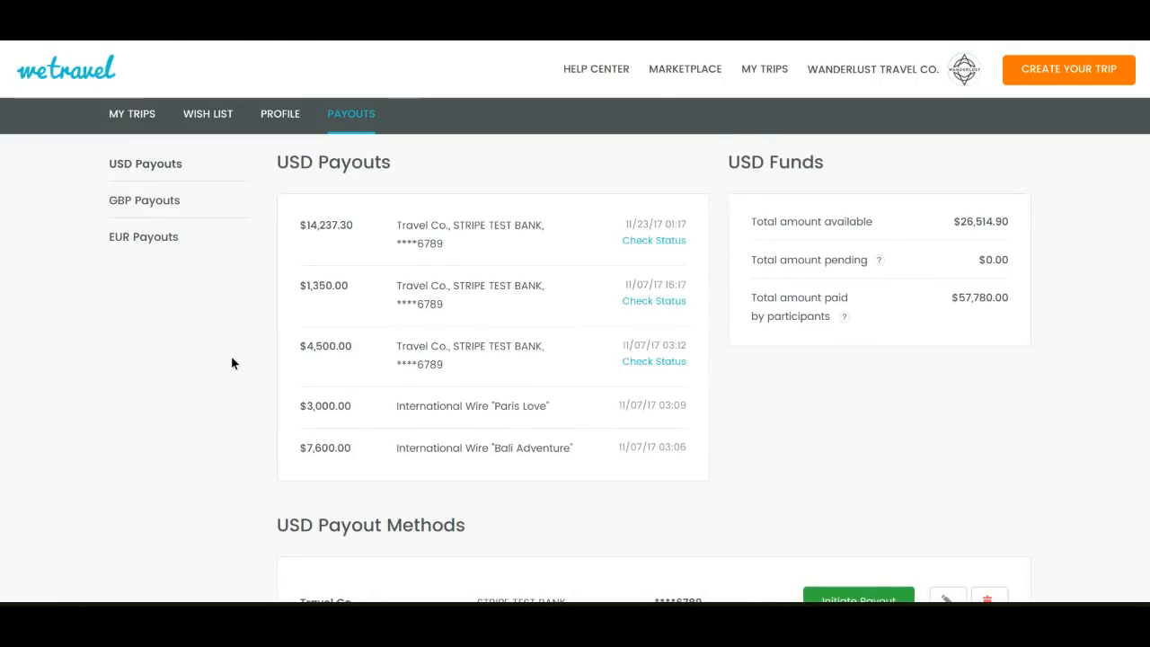
Open the international wire transfer payout form for USD, look through its beneficiary and bank fields and close it without submitting
{"action": "scroll", "coordinate": [231, 358], "scroll_direction": "down", "scroll_amount": 1}
{"action": "scroll", "coordinate": [231, 364], "scroll_direction": "down", "scroll_amount": 1}
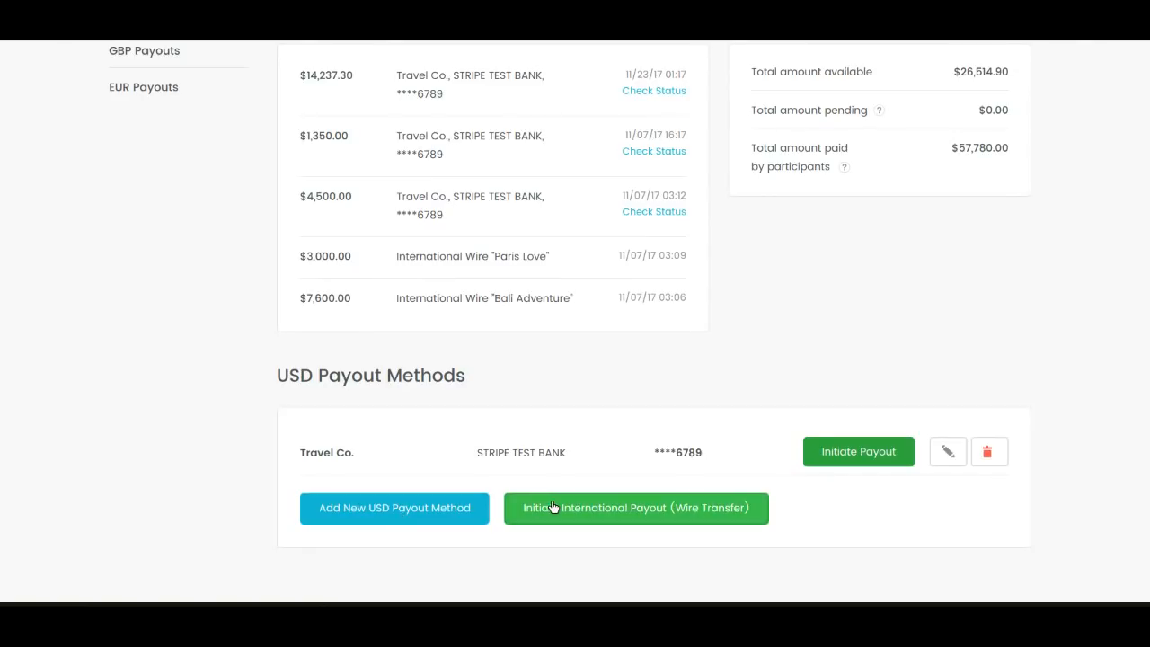
{"action": "left_click", "coordinate": [685, 515]}
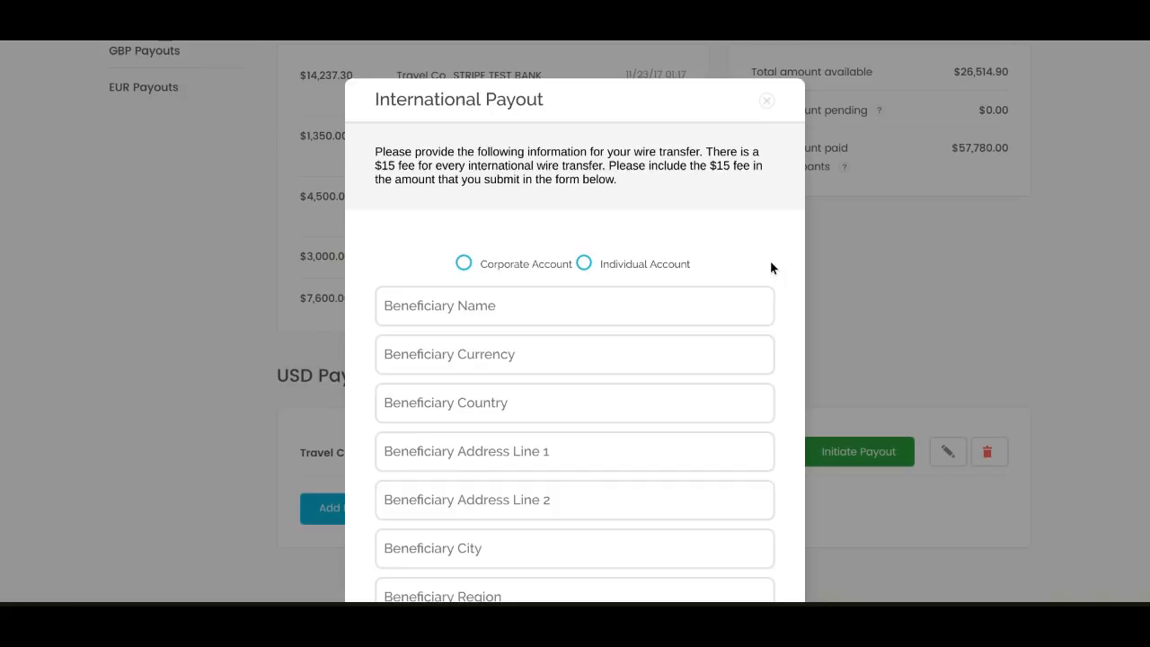
{"action": "scroll", "coordinate": [771, 262], "scroll_direction": "down", "scroll_amount": 2}
{"action": "scroll", "coordinate": [771, 264], "scroll_direction": "down", "scroll_amount": 4}
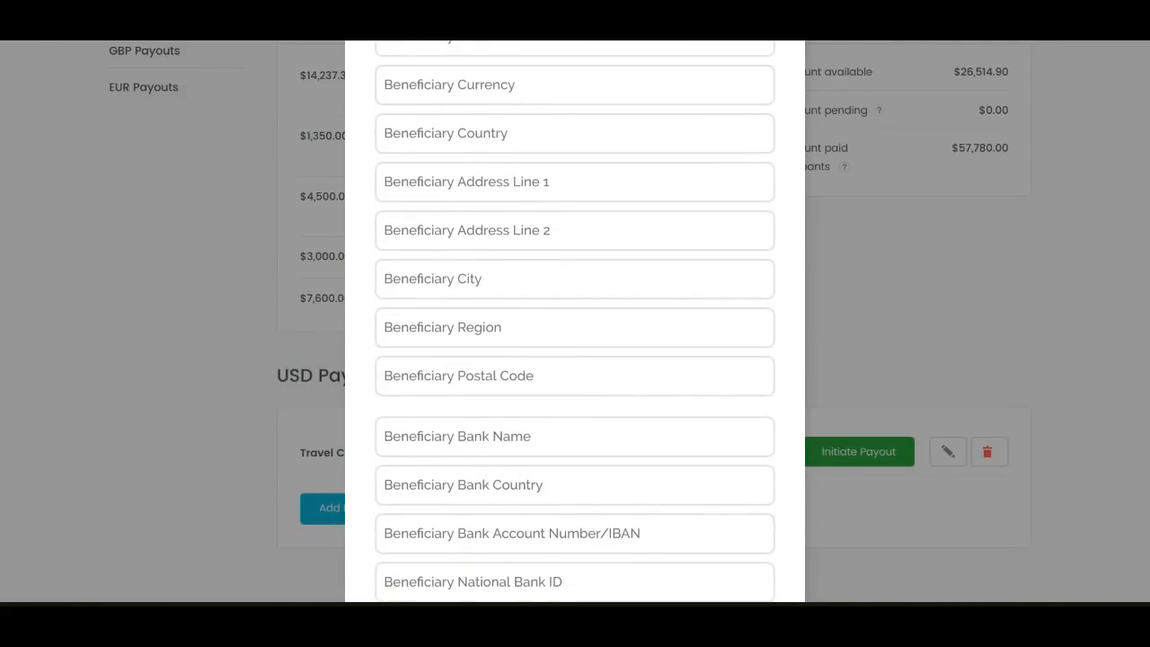
{"action": "scroll", "coordinate": [576, 321], "scroll_direction": "up", "scroll_amount": 1}
{"action": "scroll", "coordinate": [575, 322], "scroll_direction": "up", "scroll_amount": 4}
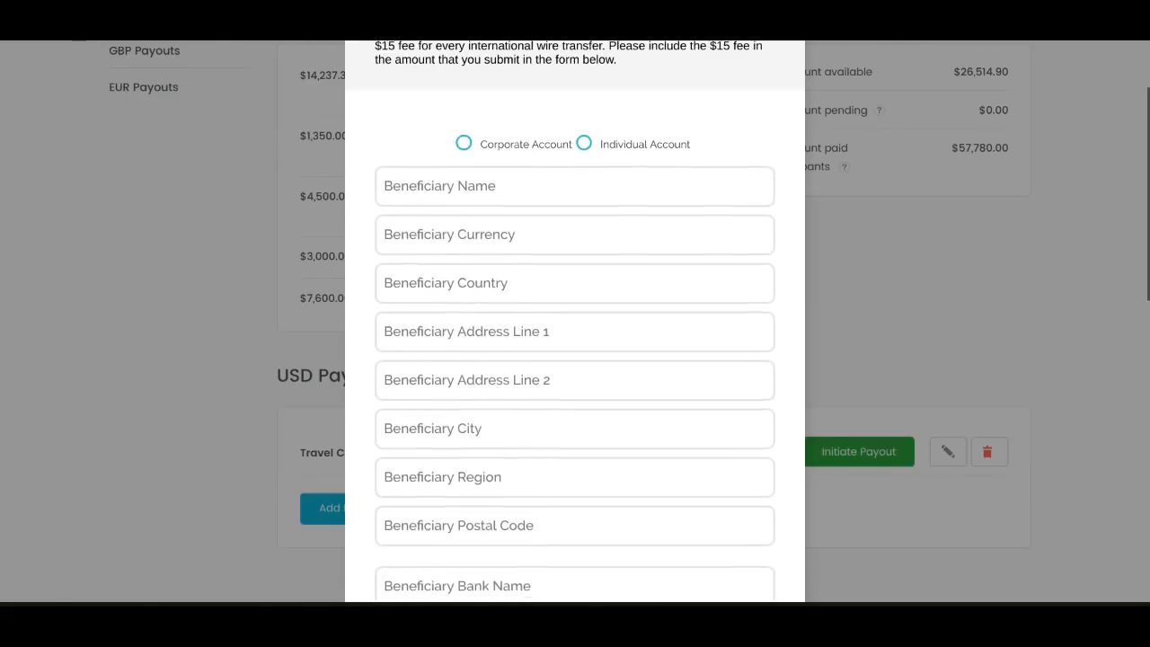
{"action": "scroll", "coordinate": [575, 326], "scroll_direction": "up", "scroll_amount": 1}
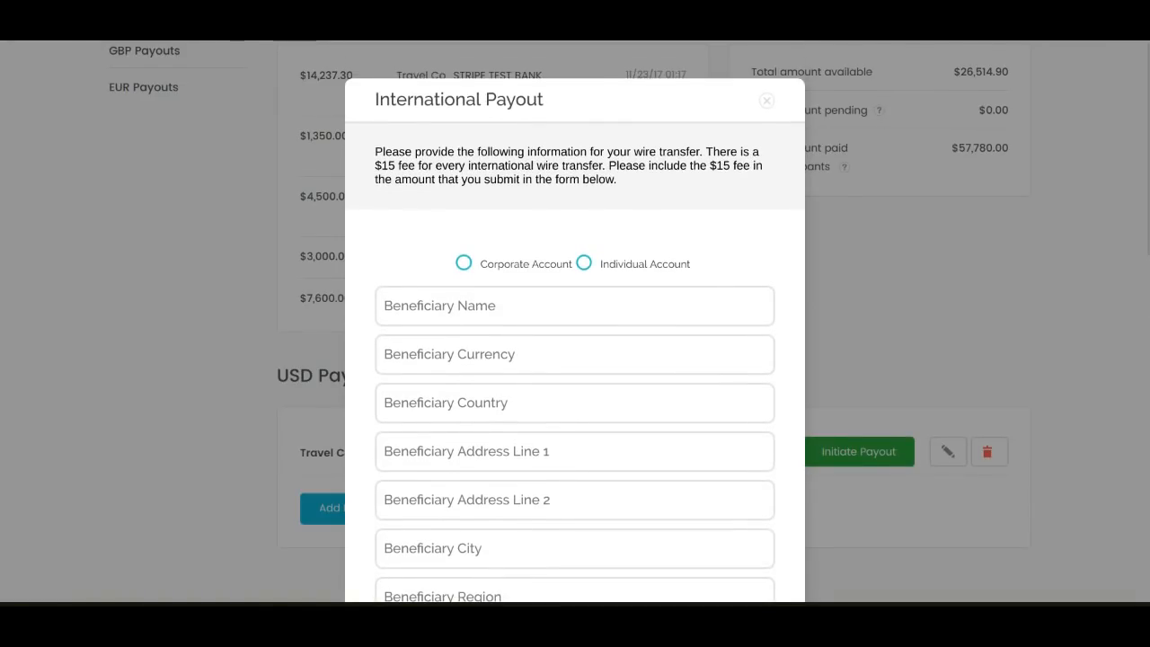
{"action": "left_click", "coordinate": [768, 101]}
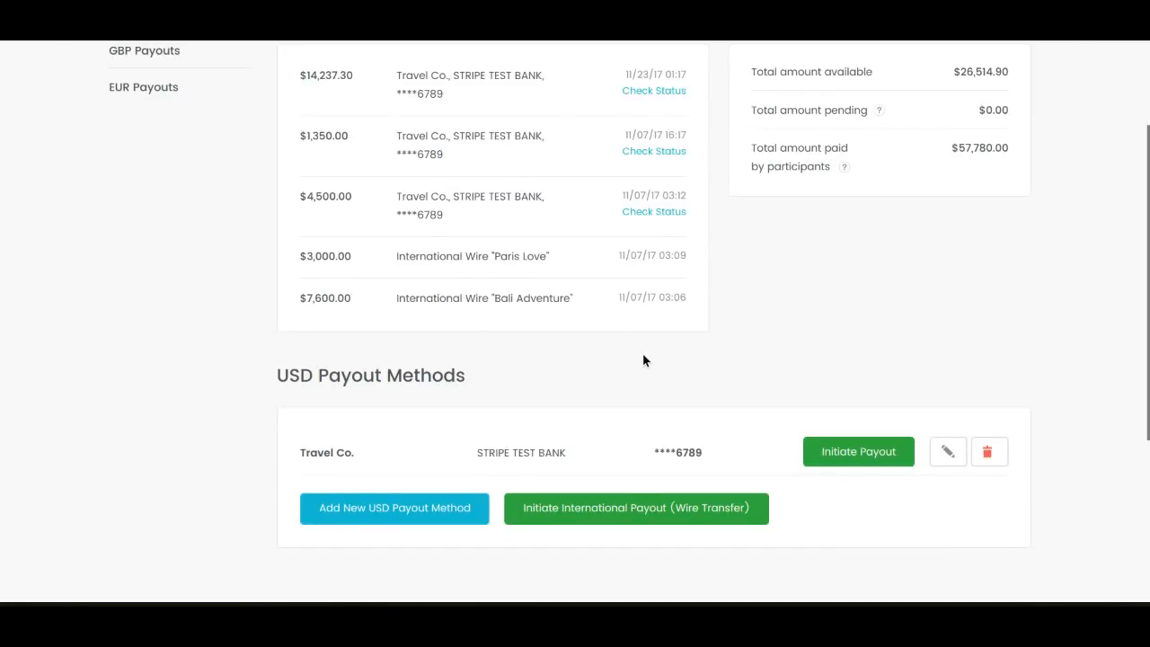
Look again at the GBP payout options, followed by the EUR payout methods
{"action": "scroll", "coordinate": [643, 359], "scroll_direction": "up", "scroll_amount": 3}
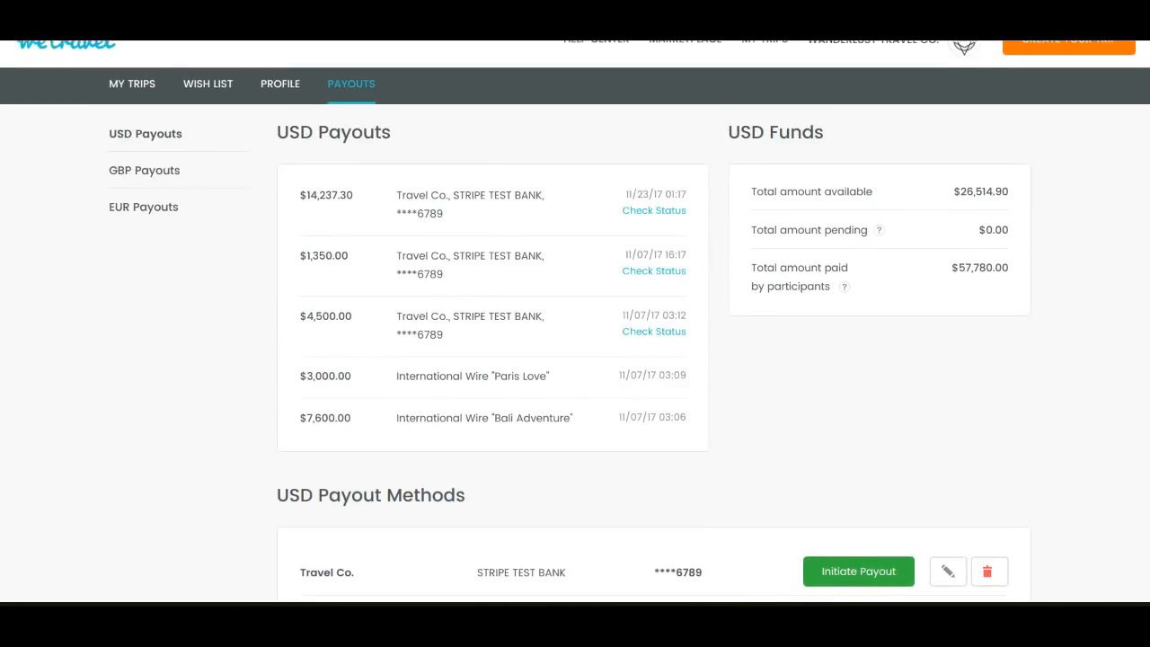
{"action": "left_click", "coordinate": [155, 178]}
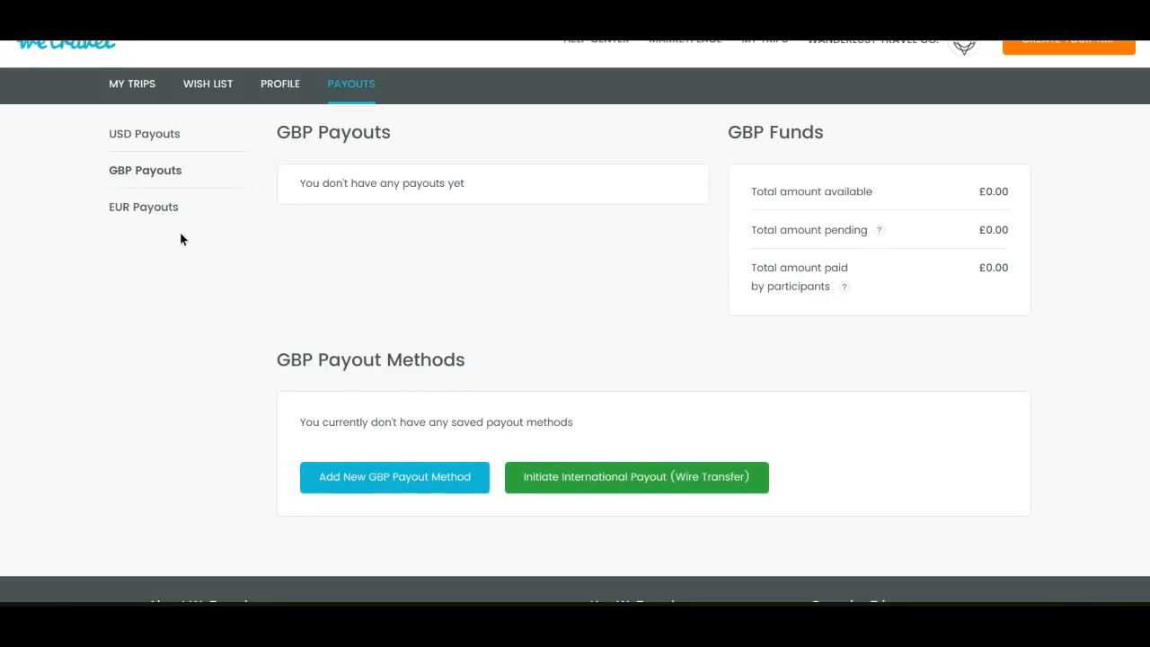
{"action": "left_click", "coordinate": [153, 210]}
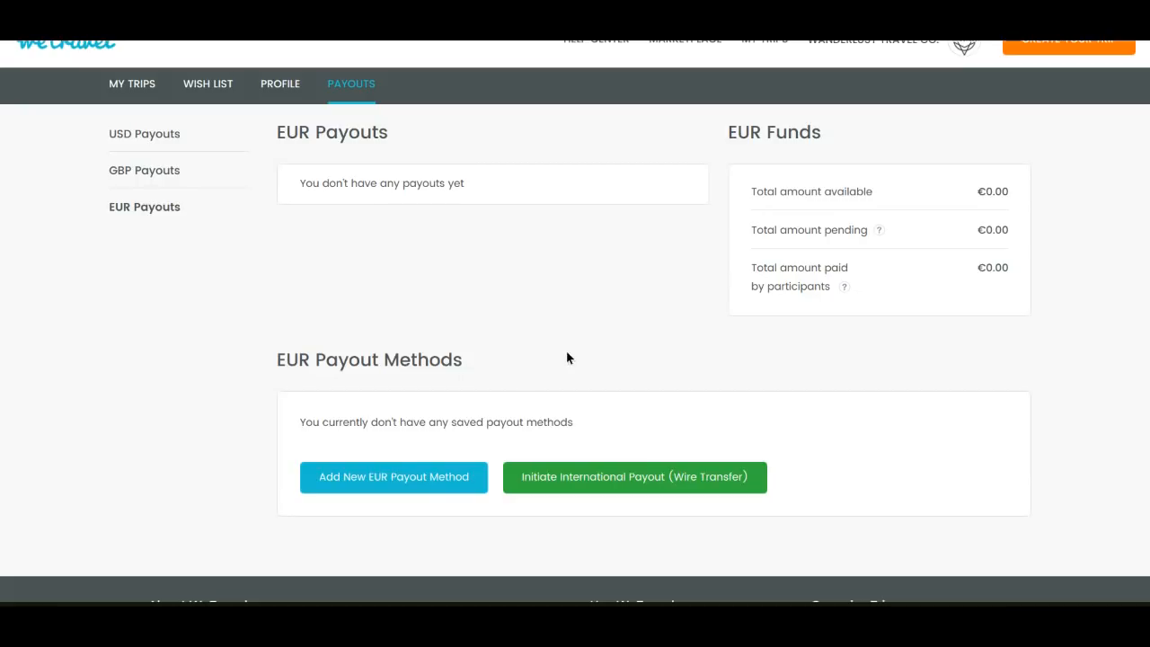
Examine the pricing page's payment fees, the example for a $1,000 payment and the frequently asked questions
{"action": "mouse_move", "coordinate": [964, 40]}
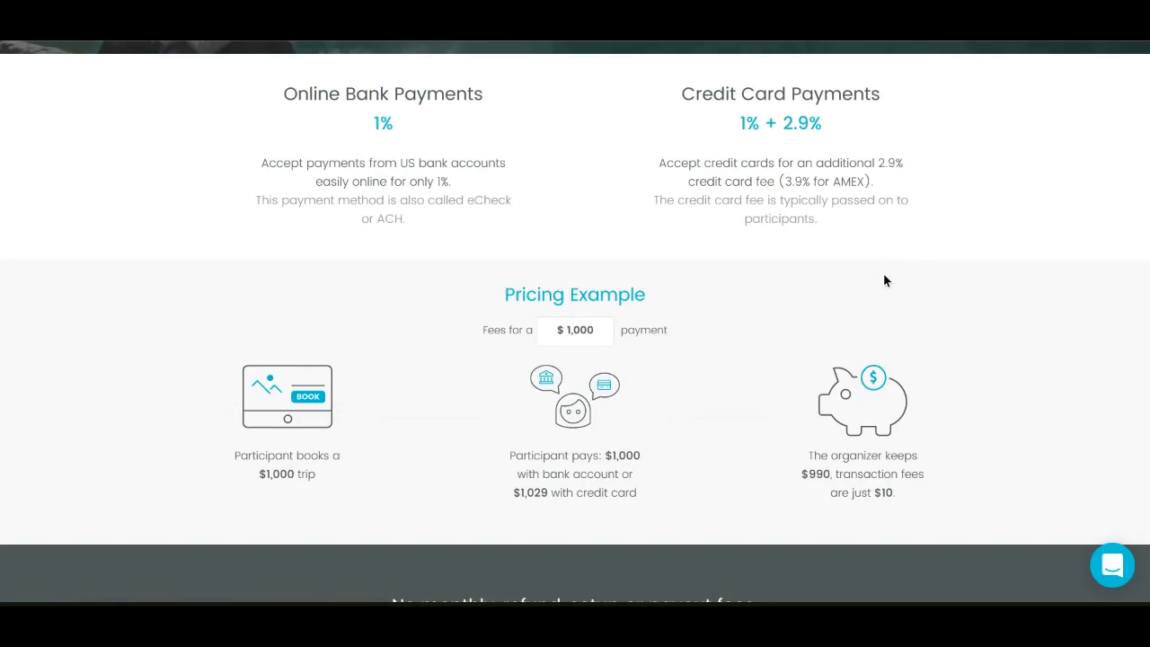
{"action": "scroll", "coordinate": [885, 280], "scroll_direction": "down", "scroll_amount": 2}
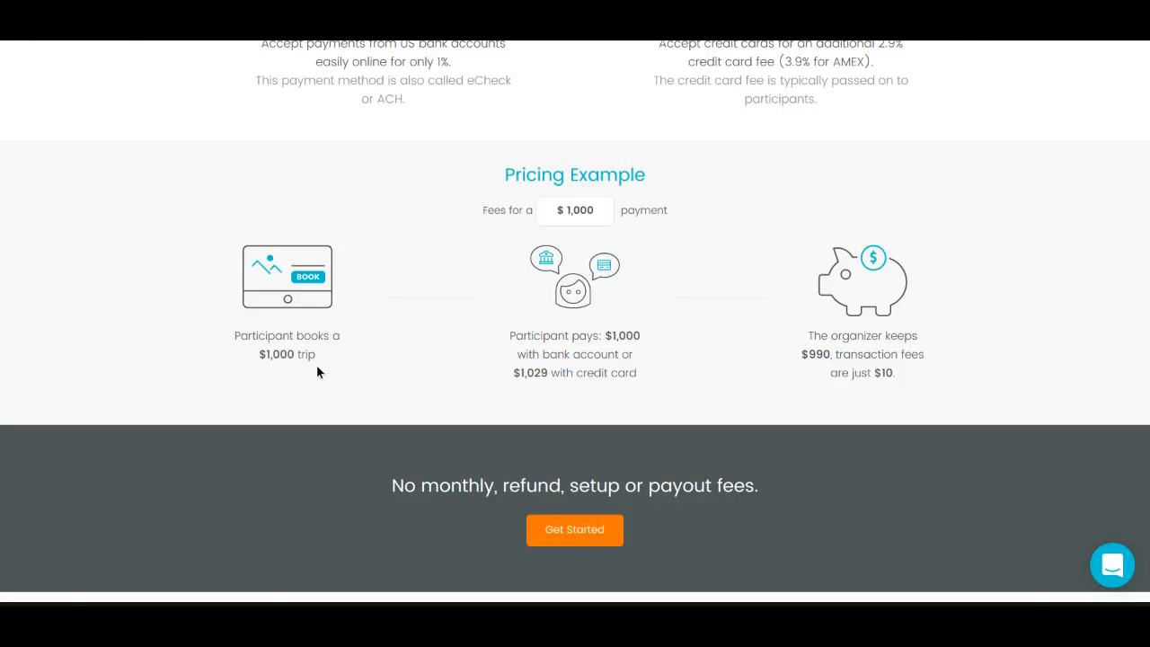
{"action": "scroll", "coordinate": [317, 371], "scroll_direction": "down", "scroll_amount": 2}
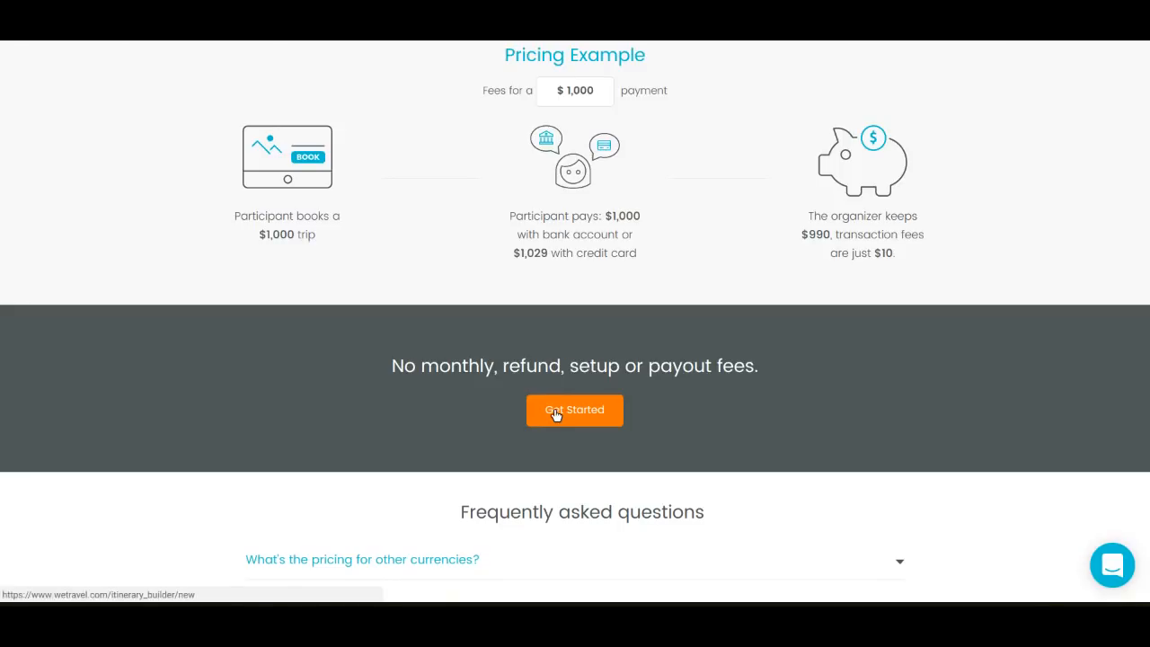
{"action": "scroll", "coordinate": [555, 413], "scroll_direction": "down", "scroll_amount": 2}
{"action": "scroll", "coordinate": [575, 321], "scroll_direction": "down", "scroll_amount": 3}
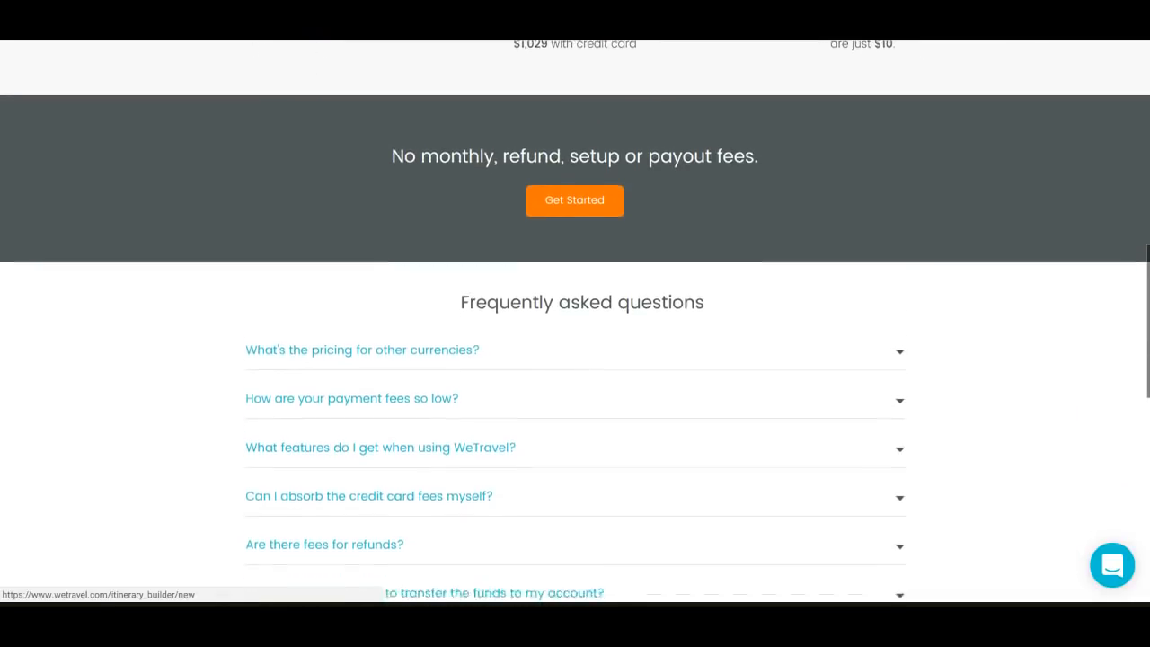
{"action": "scroll", "coordinate": [575, 321], "scroll_direction": "down", "scroll_amount": 3}
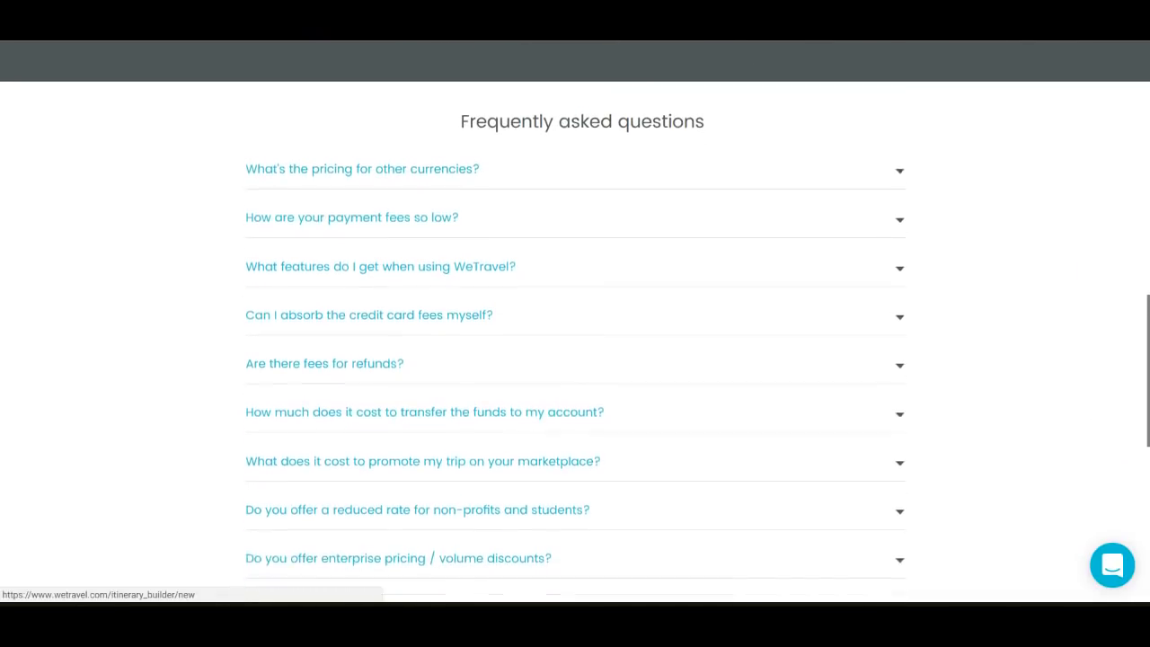
{"action": "scroll", "coordinate": [770, 501], "scroll_direction": "down", "scroll_amount": 4}
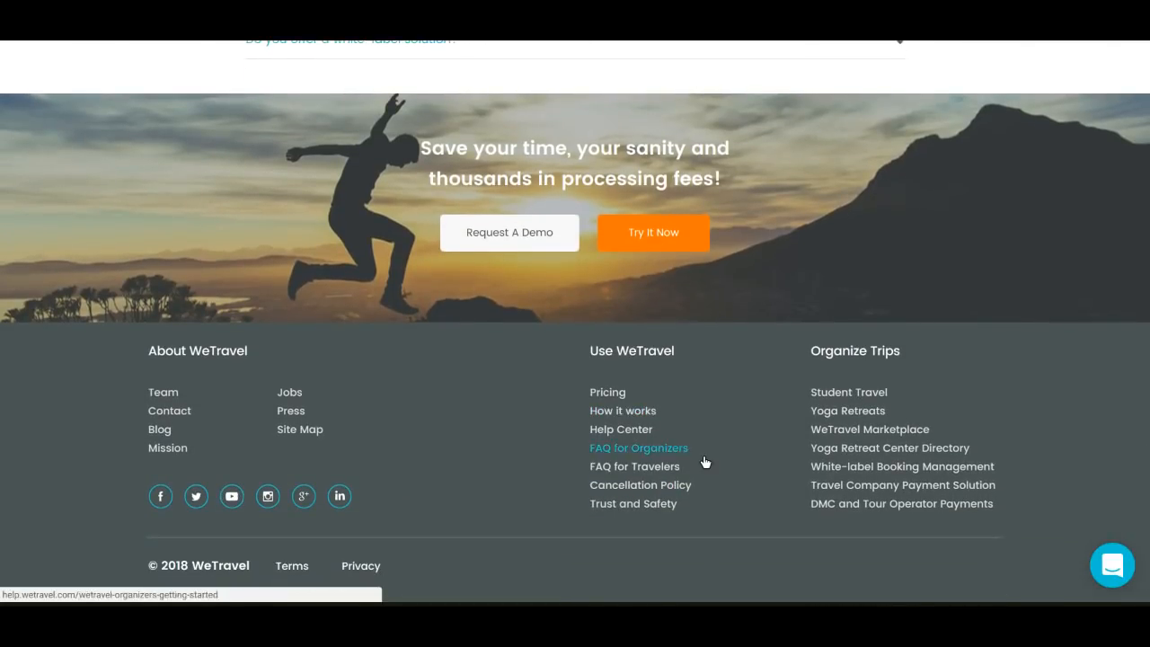
Open the support chat to view the conversations with WeTravel and close it again
{"action": "left_click", "coordinate": [1112, 567]}
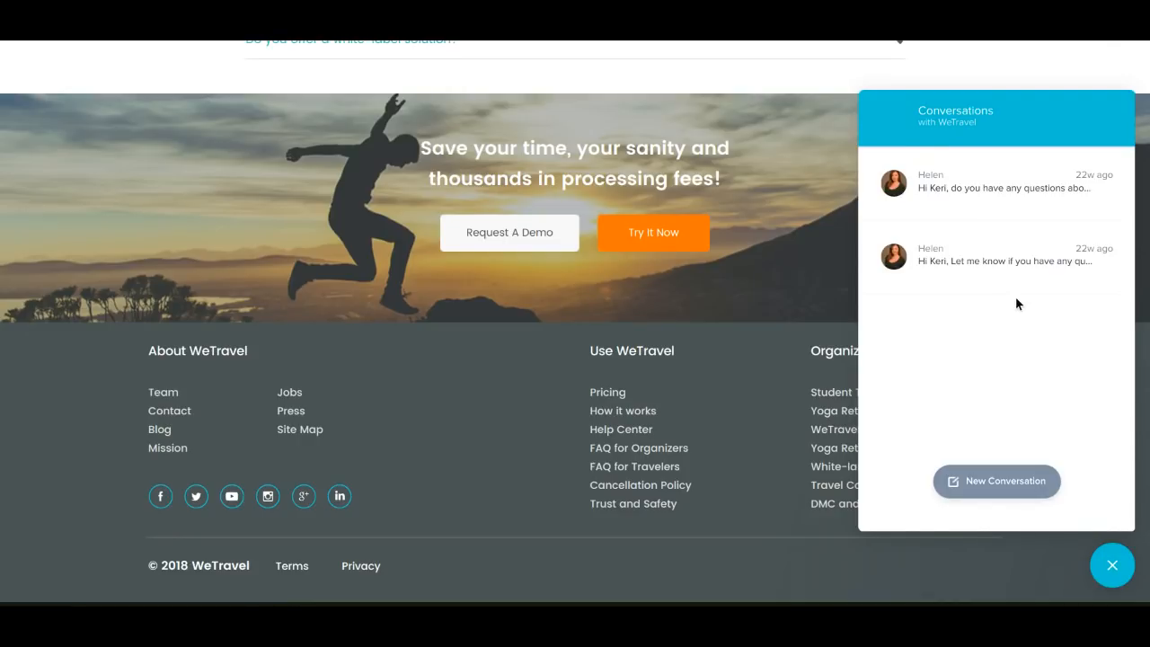
{"action": "left_click", "coordinate": [1108, 568]}
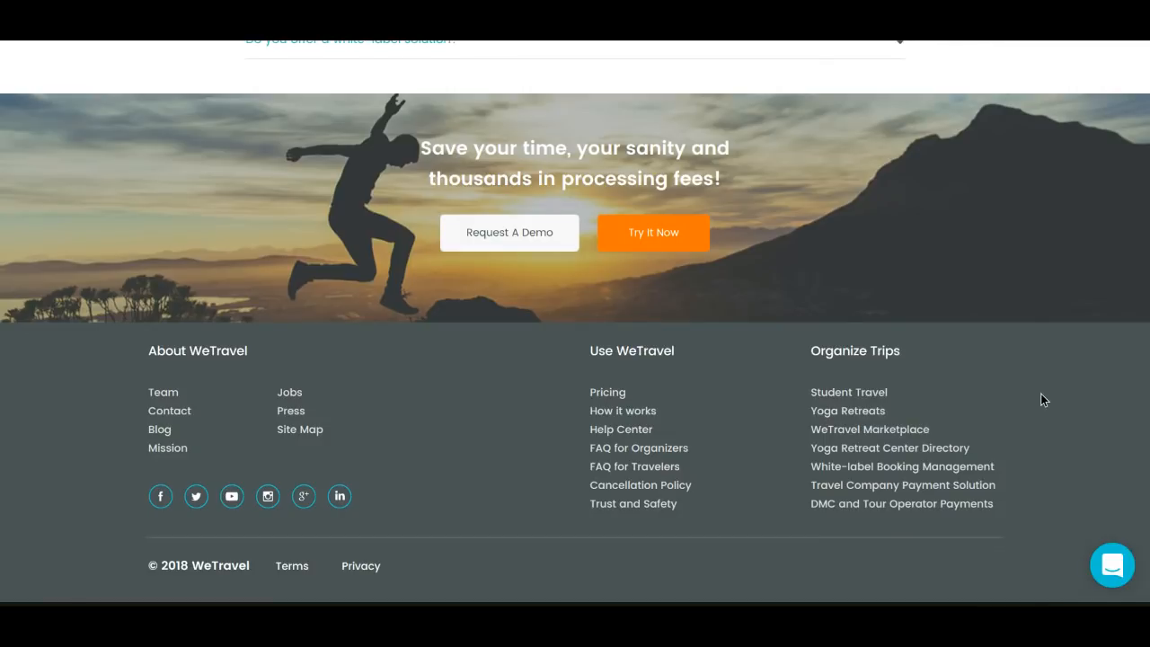